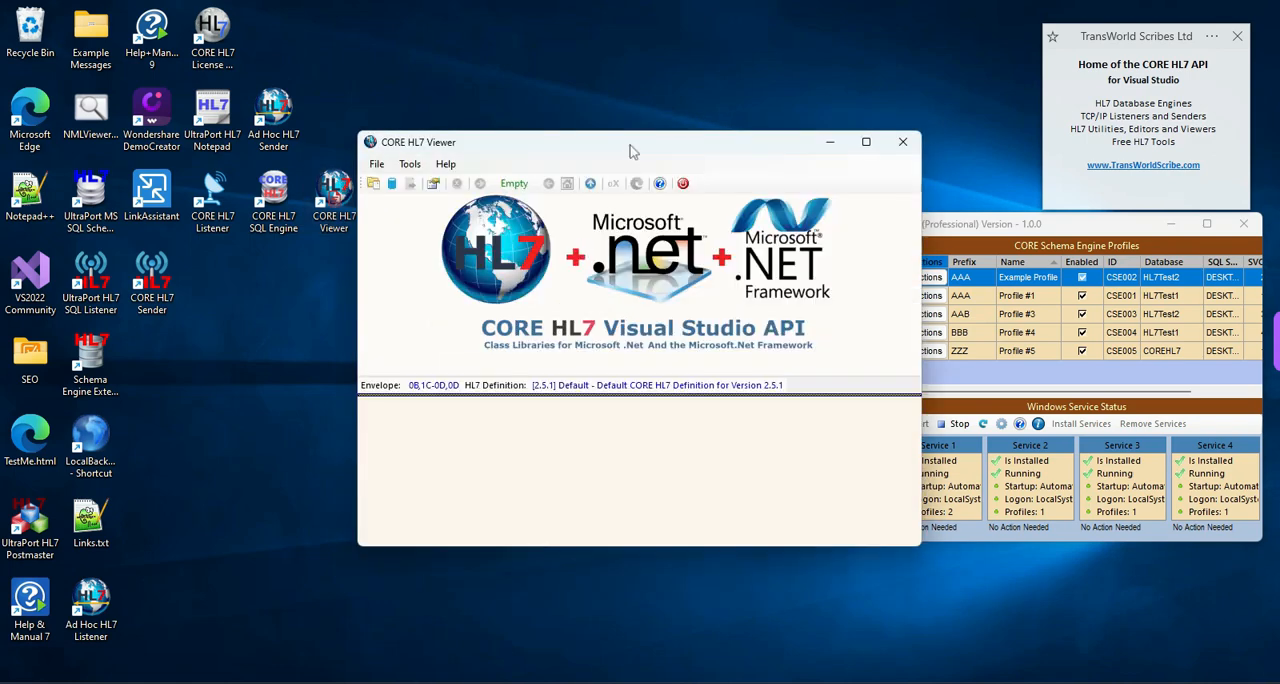
- Move the CORE HL7 Viewer window clear of the Schema Engine window
left_click_drag(630, 150, 445, 173)
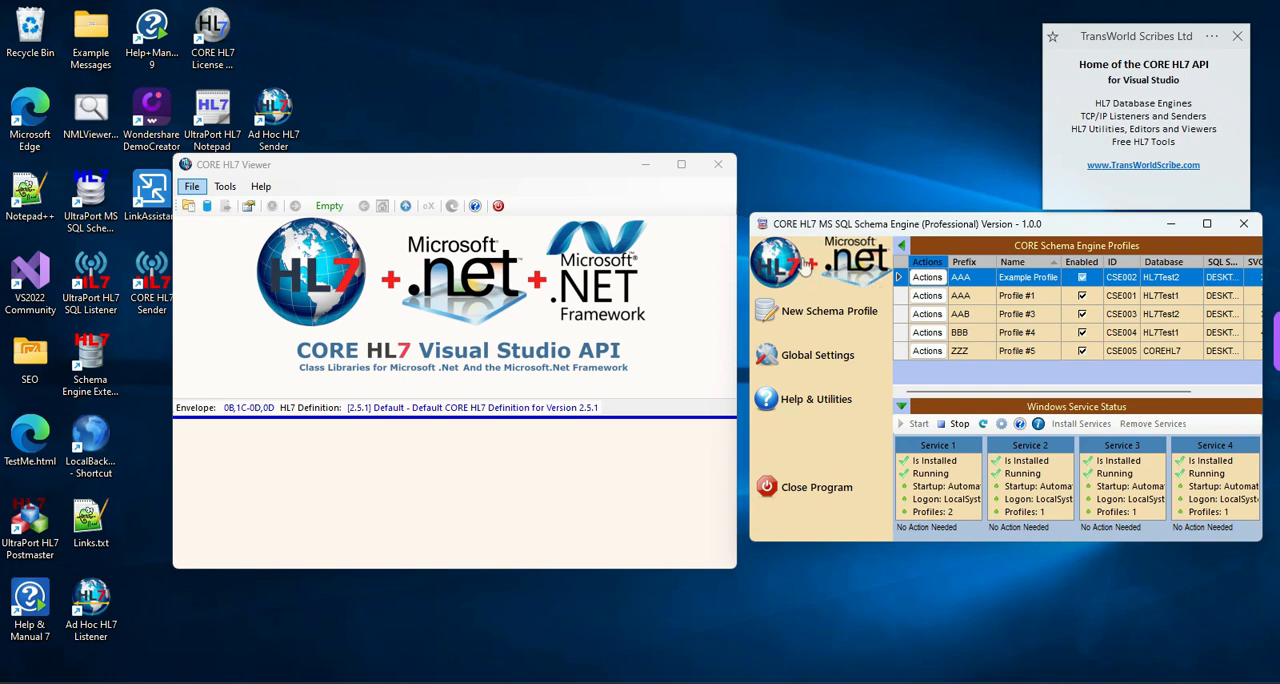
- Open the TransWorld Scribes website's software downloads page and browse down to the free CORE HL7 Viewer
left_click(806, 262)
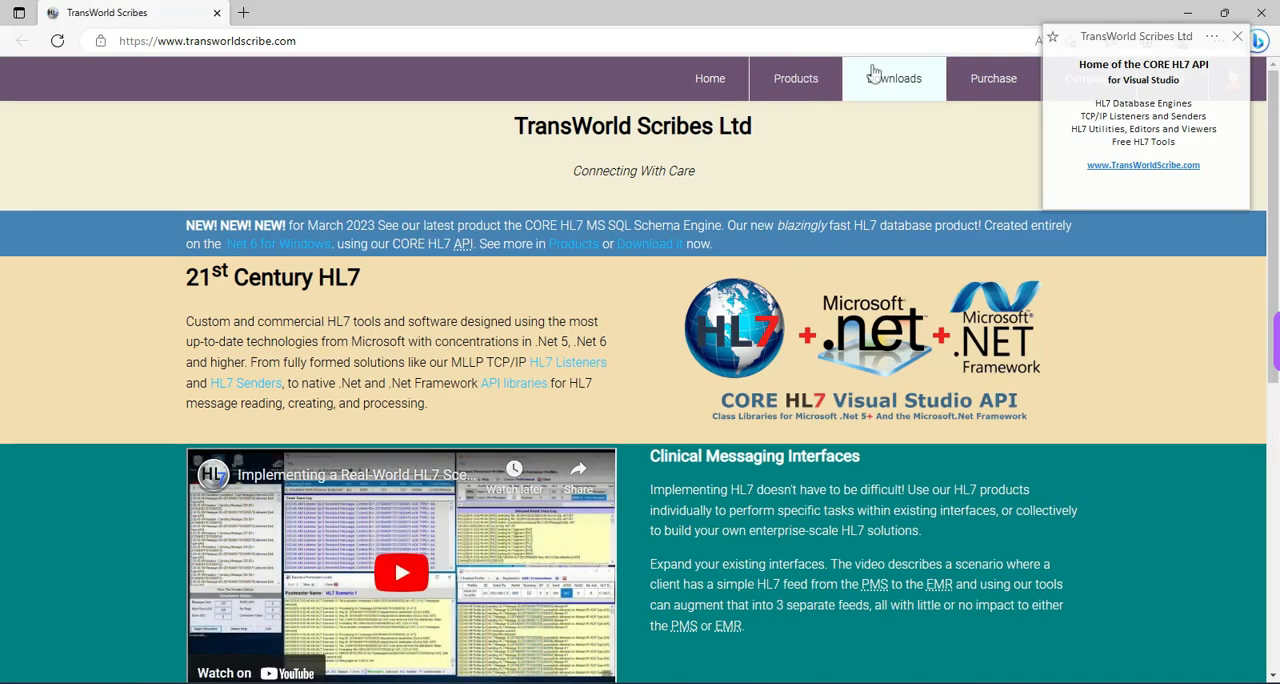
left_click(897, 82)
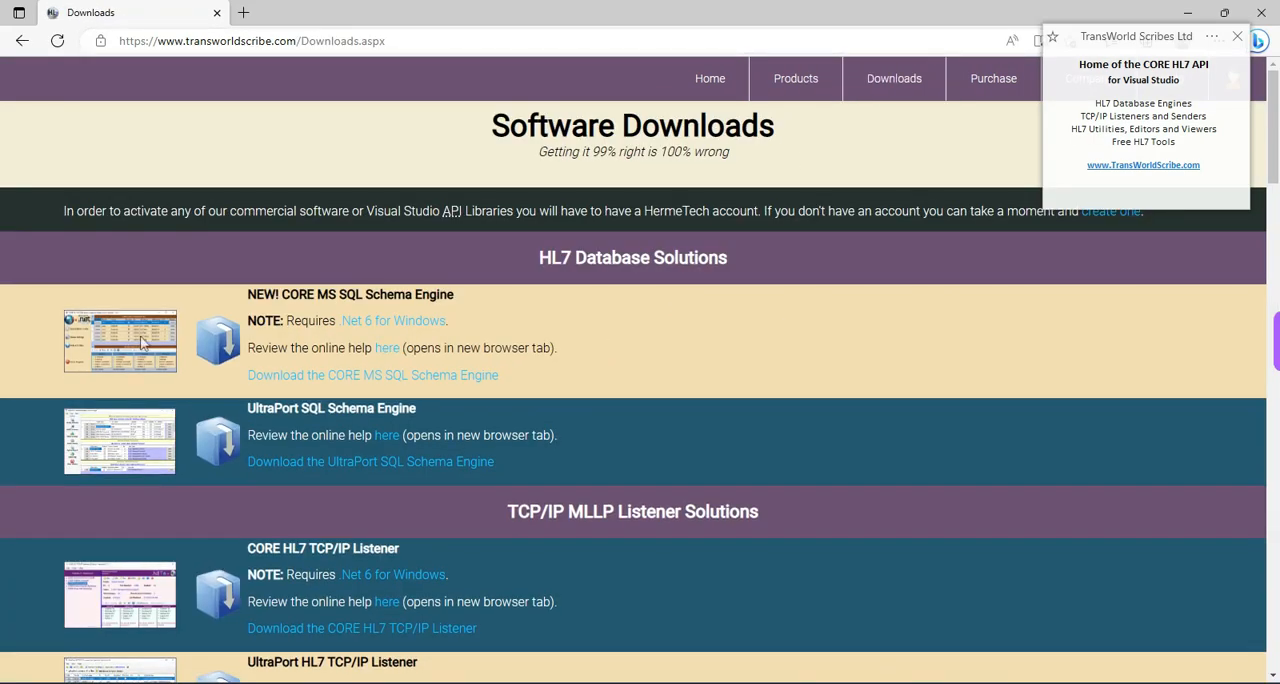
scroll(645, 312, "down", 10)
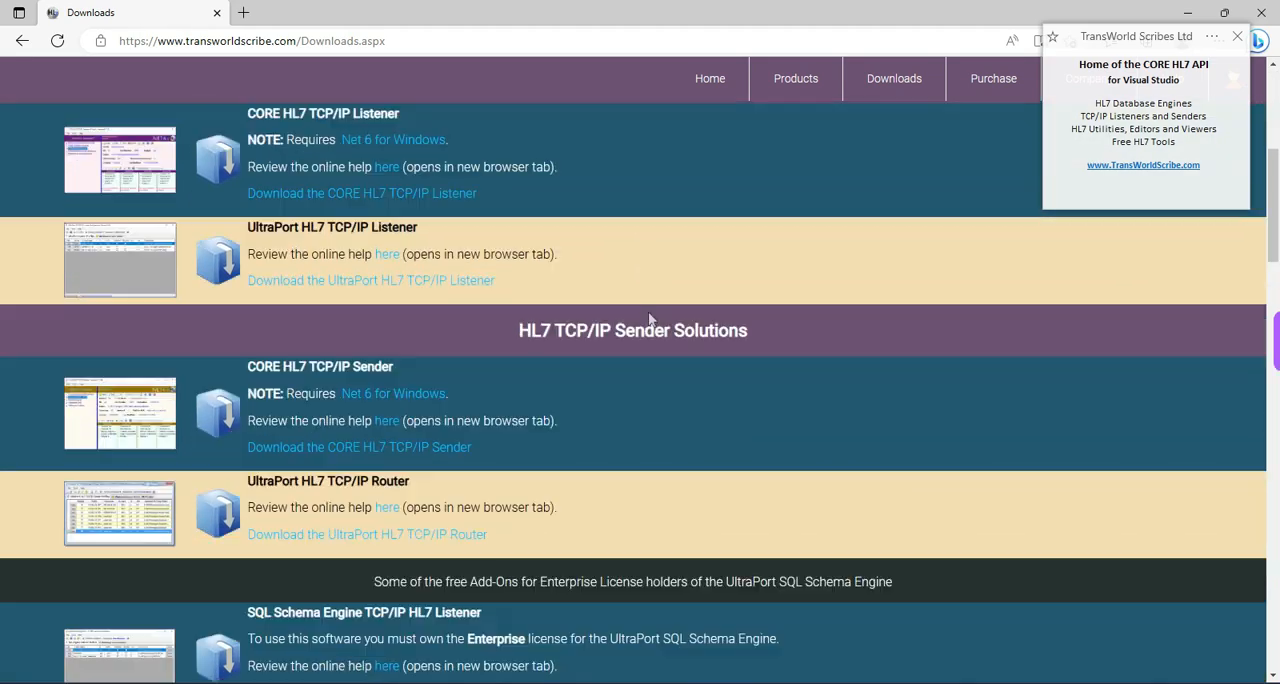
scroll(645, 312, "down", 8)
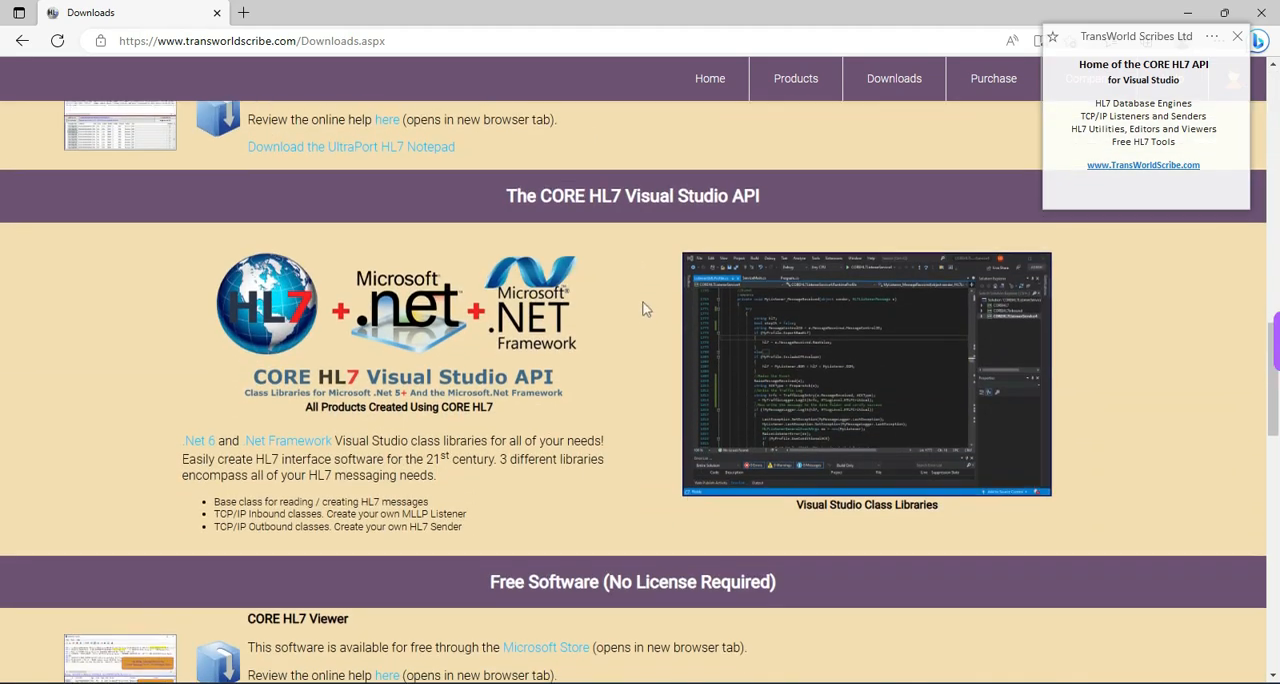
scroll(642, 308, "down", 1)
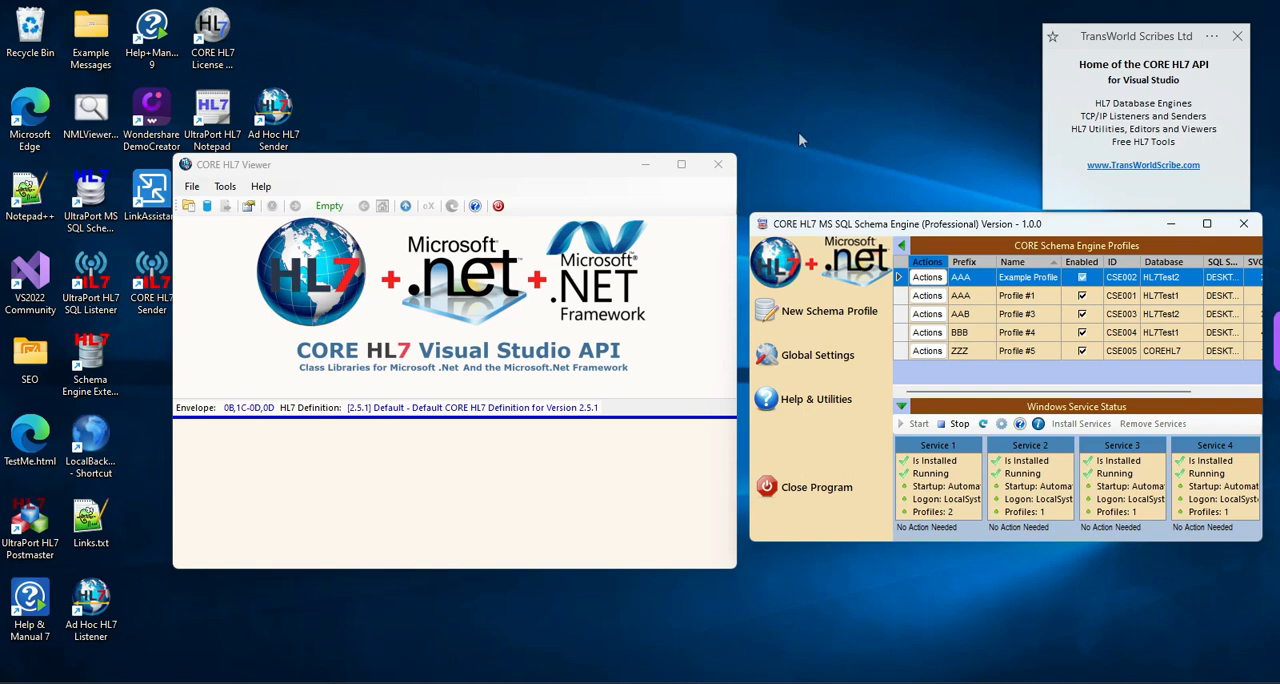
- Collapse the side navigation of the CORE HL7 MS SQL Schema Engine and stop its Windows services
left_click(901, 246)
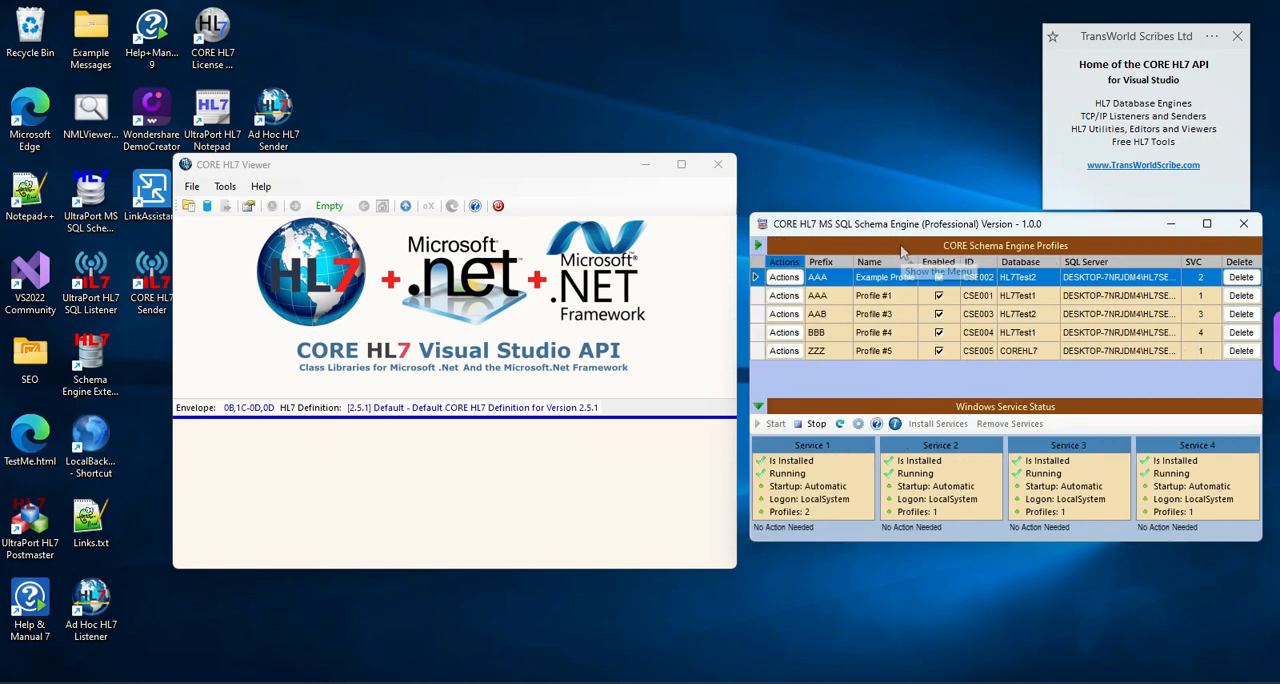
left_click(812, 424)
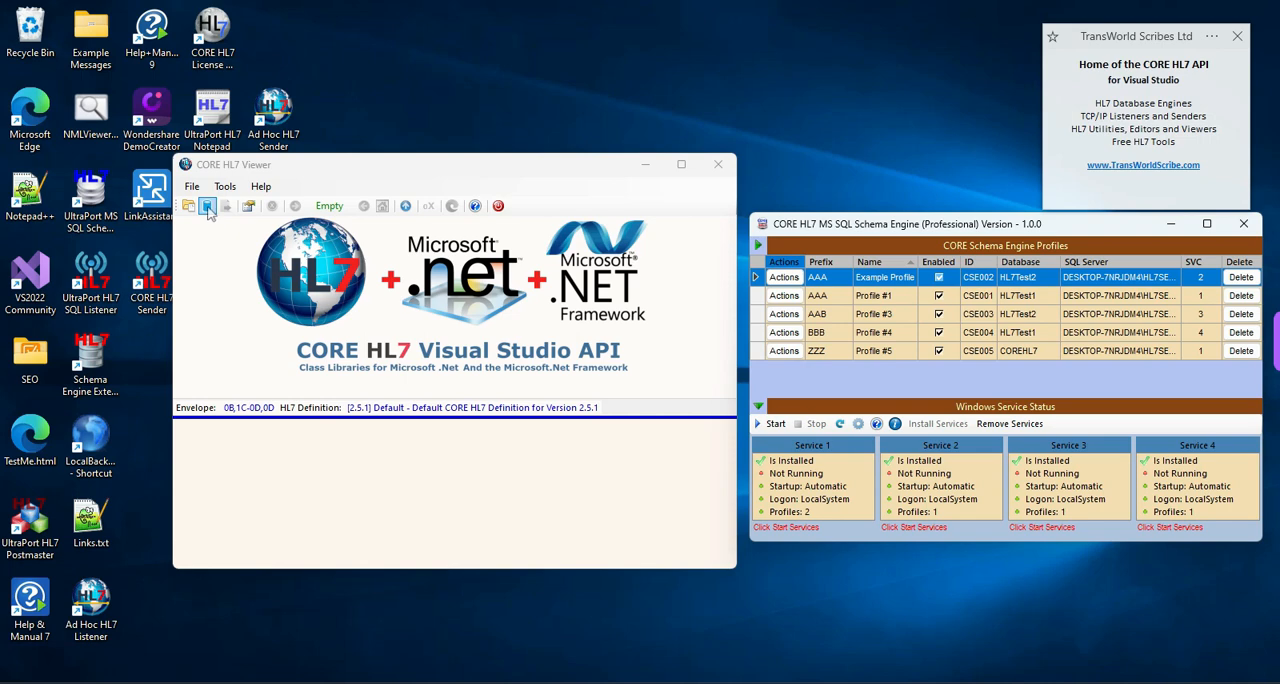
left_click(416, 170)
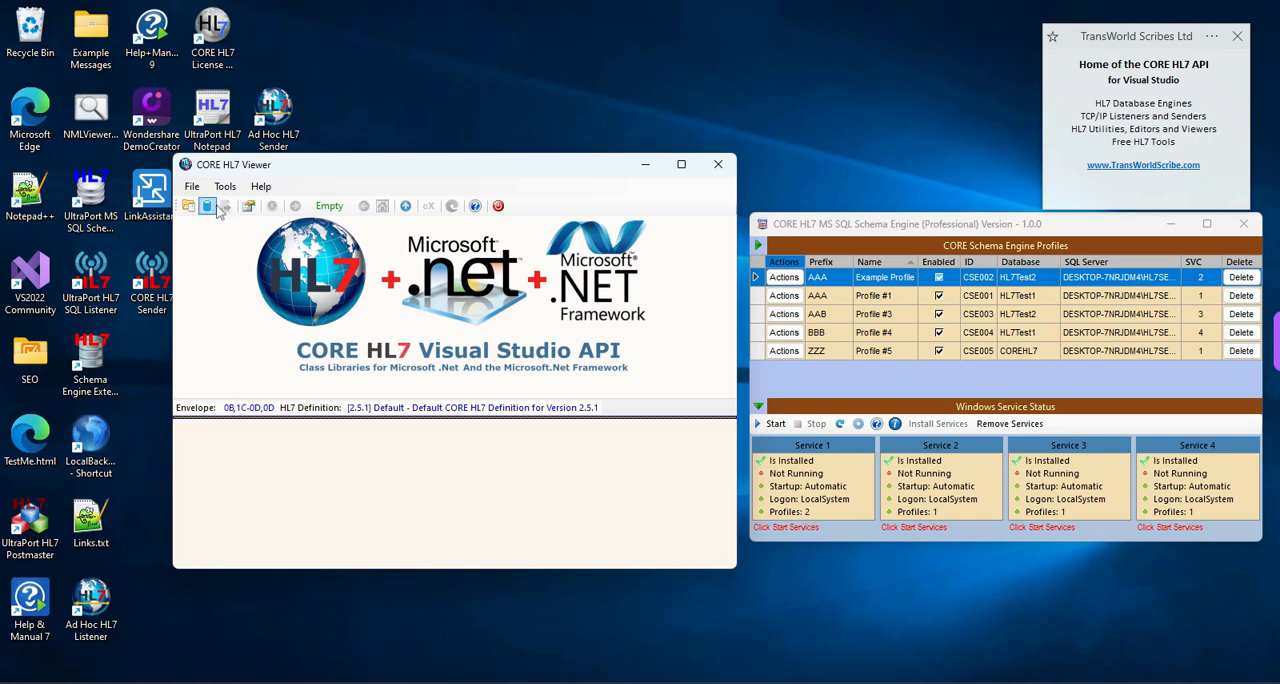
left_click(880, 230)
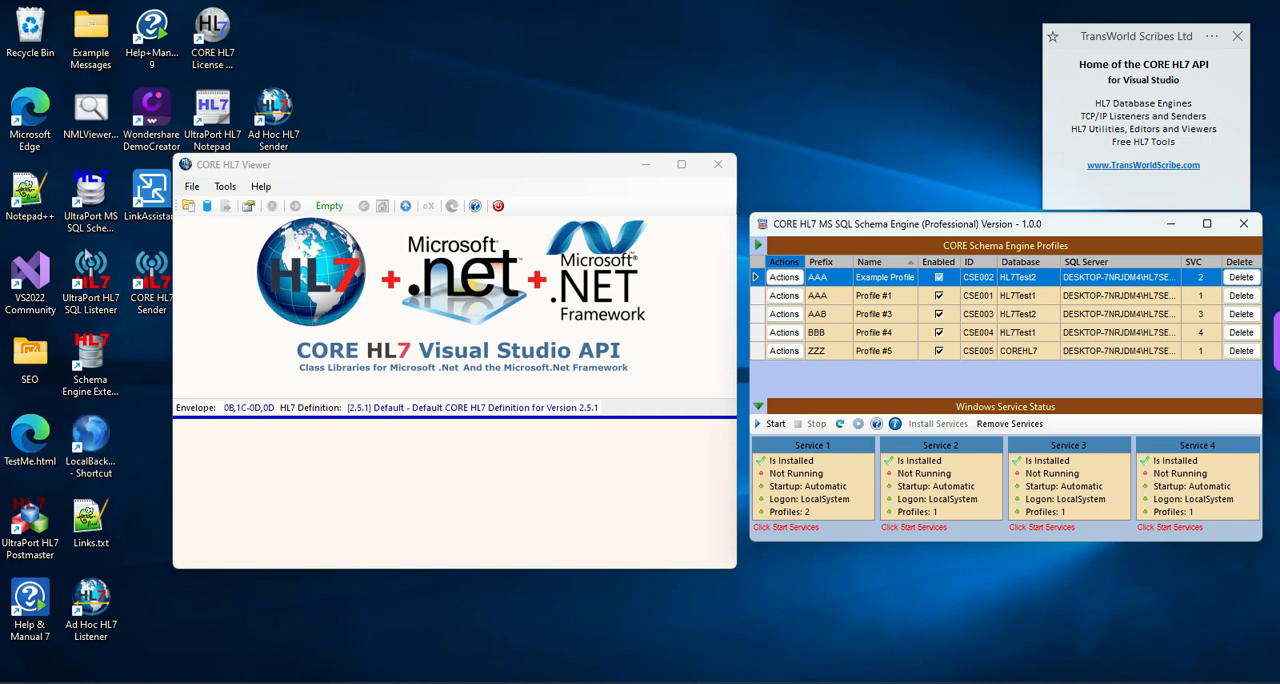
- Open the CORE HL7 Viewer's SQL database connectors and the Schema Engine's Example Profile for editing
left_click(207, 210)
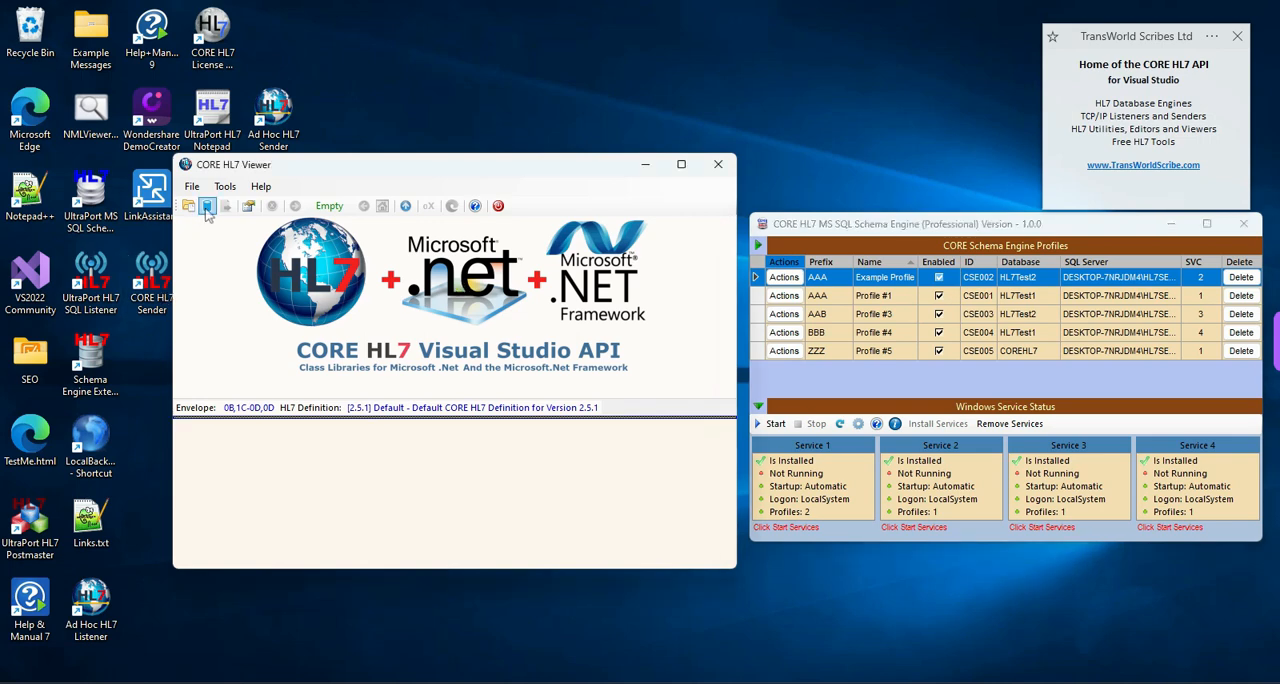
left_click(207, 208)
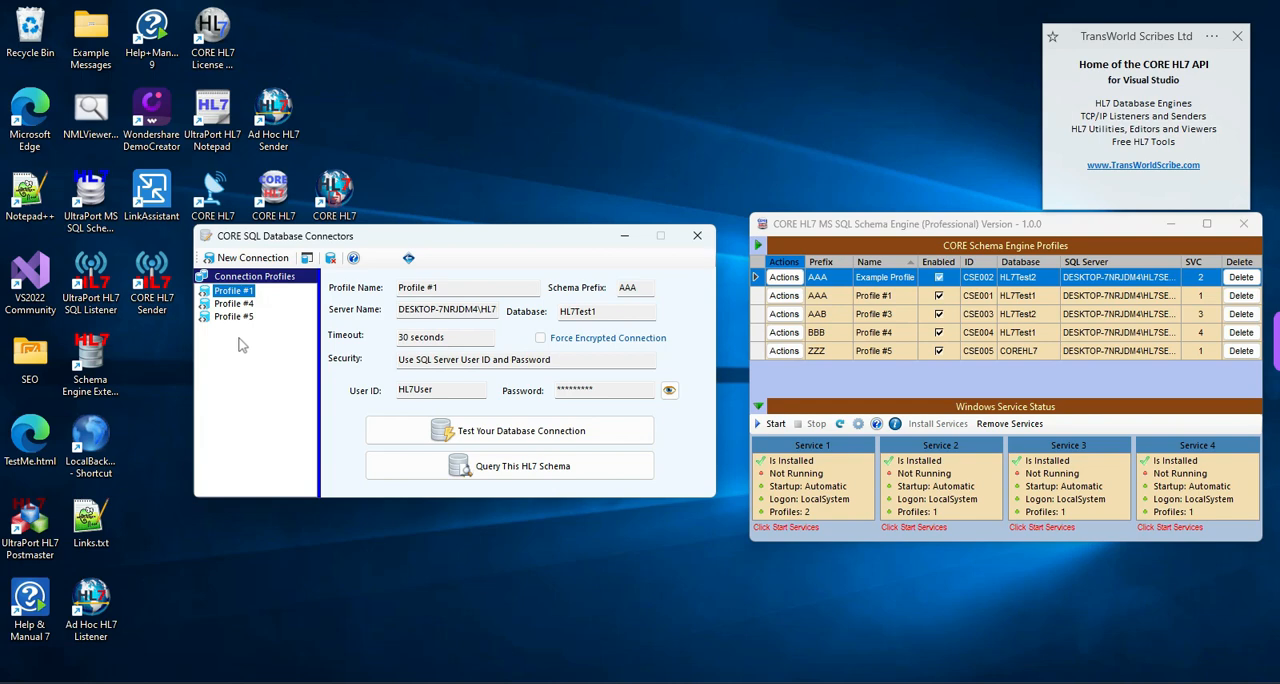
left_click(784, 277)
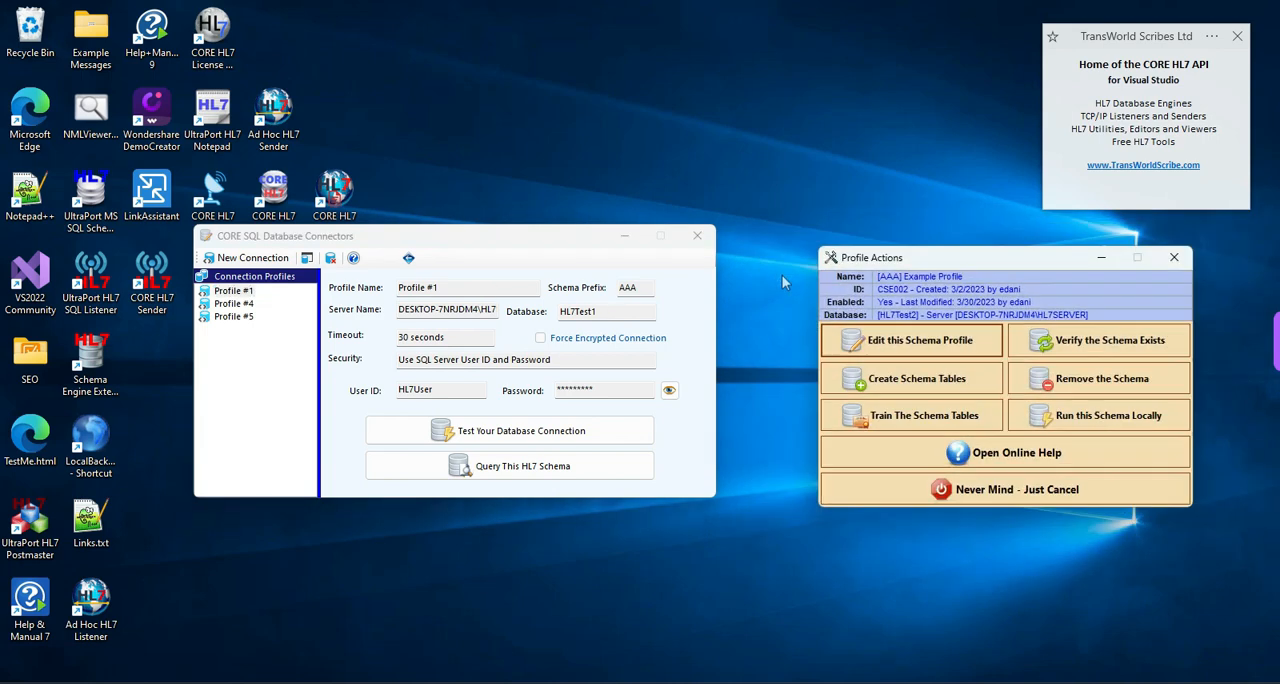
left_click(882, 341)
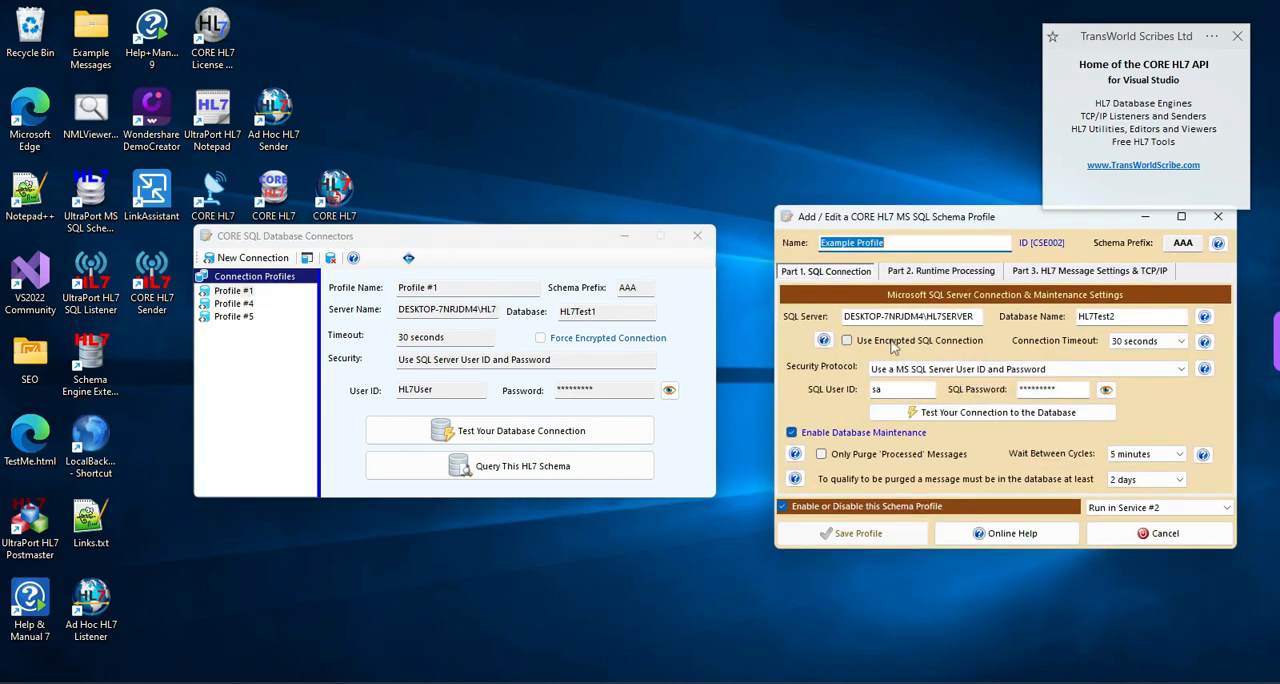
- Start a new SQL connector and copy the name Example Profile from the schema profile into its profile name
left_click(250, 262)
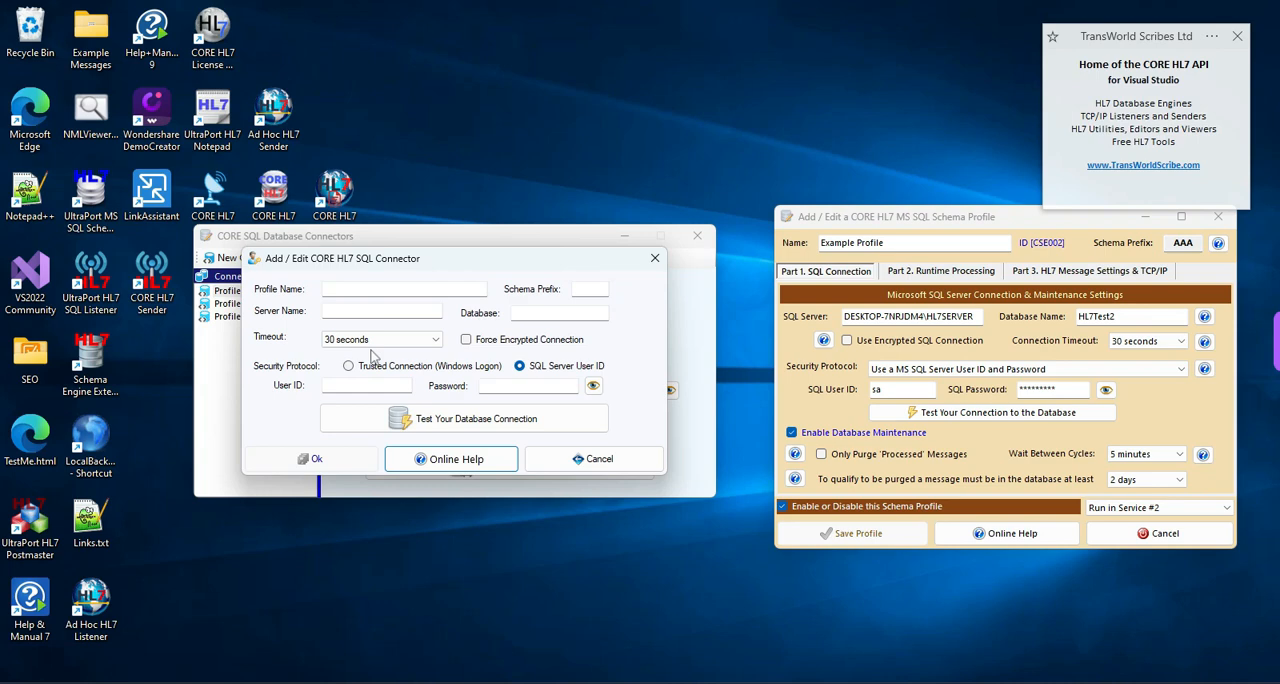
left_click_drag(908, 242, 818, 242)
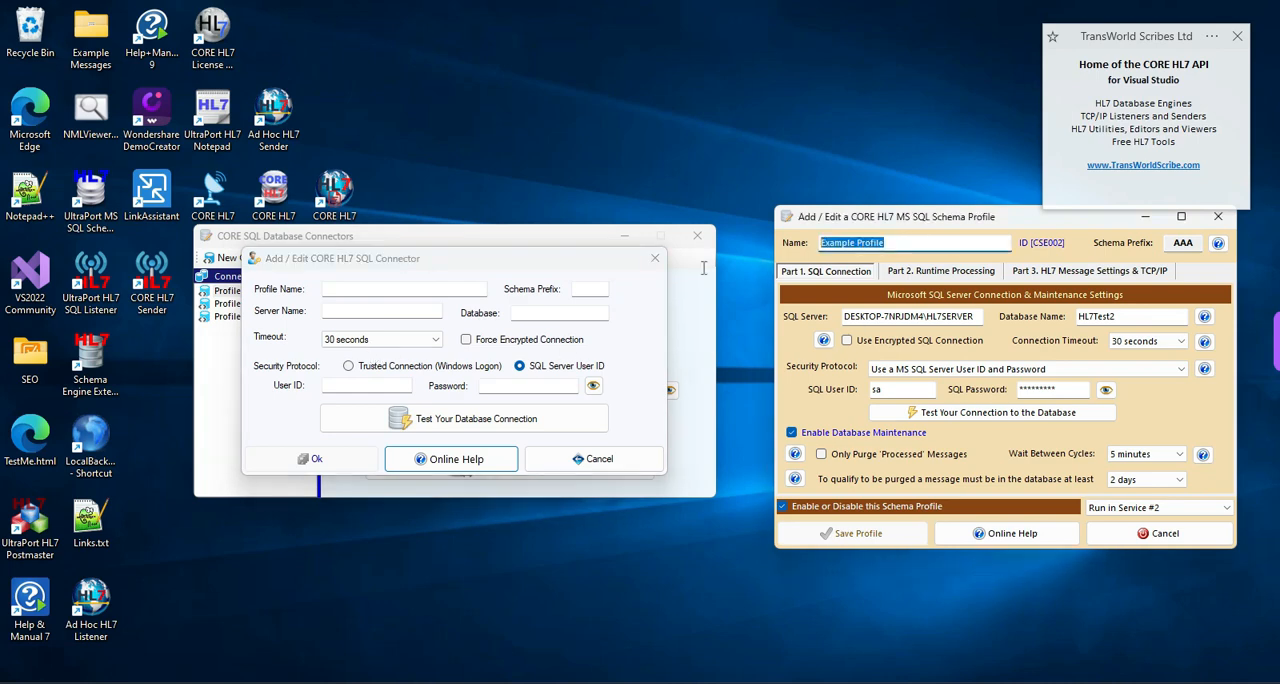
right_click(824, 240)
left_click(863, 294)
right_click(385, 289)
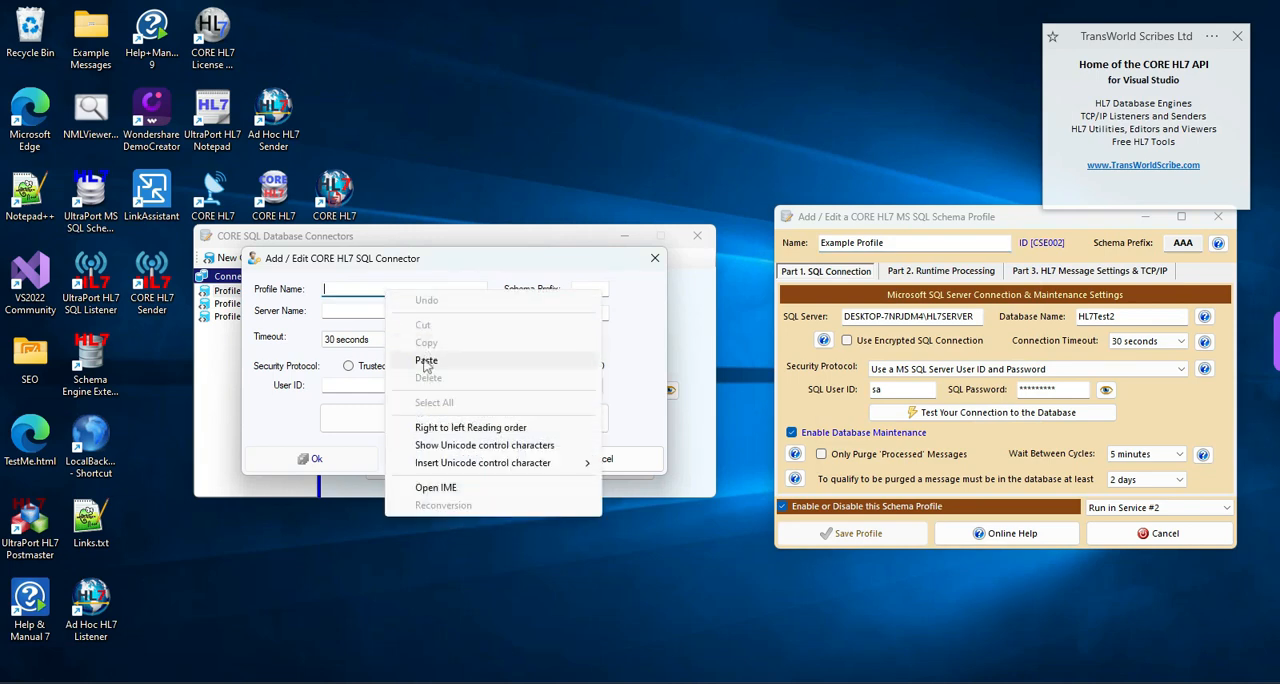
left_click(426, 360)
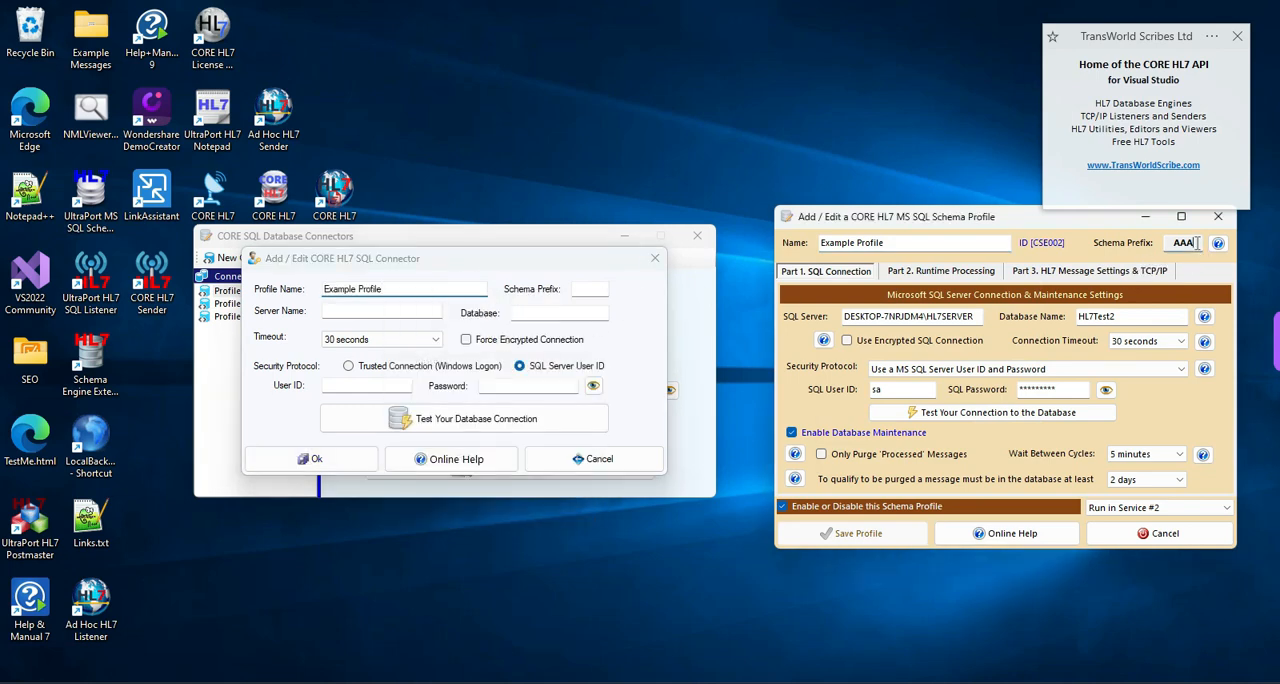
- Copy the schema prefix AAA from the schema profile into the new SQL connector
left_click_drag(1196, 243, 1172, 243)
right_click(1178, 245)
left_click(1104, 300)
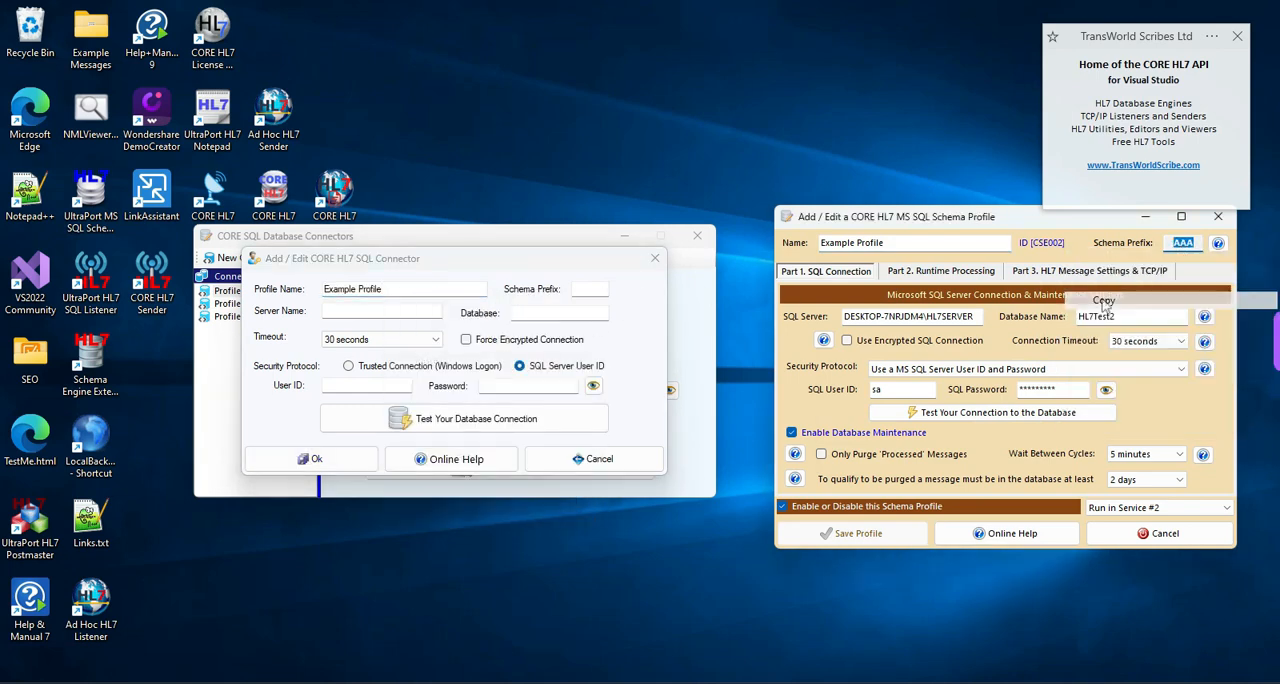
left_click(578, 290)
right_click(576, 290)
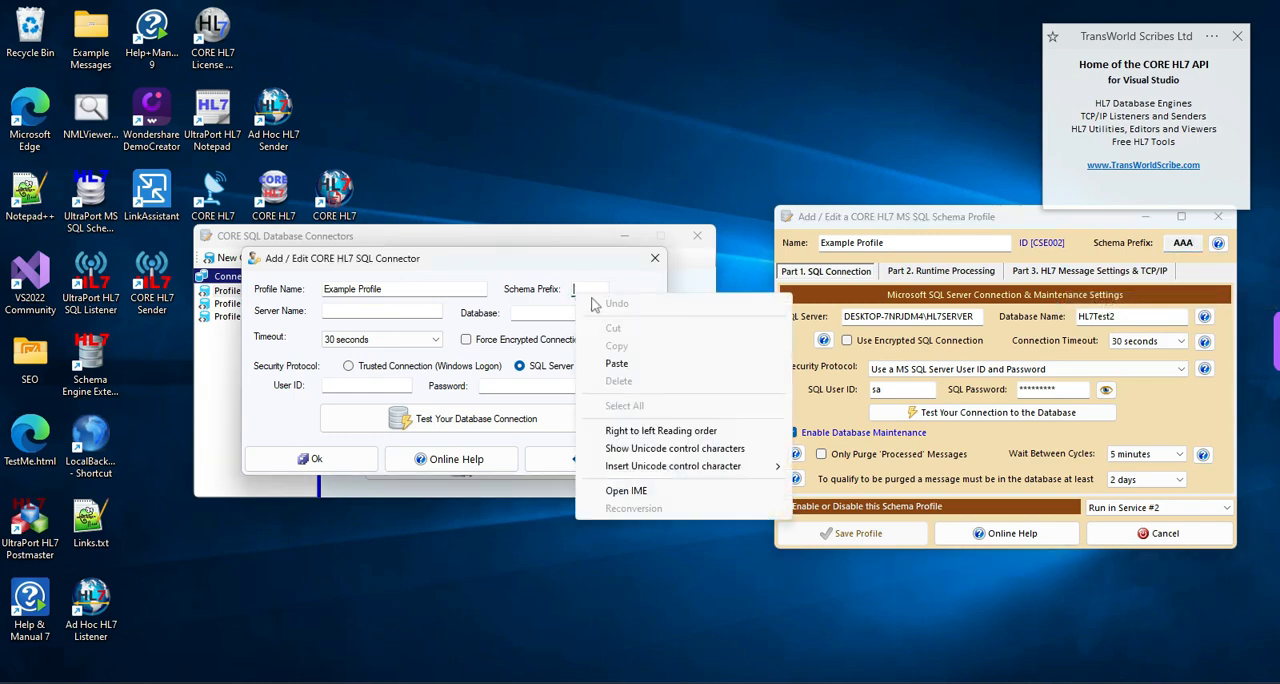
left_click(606, 364)
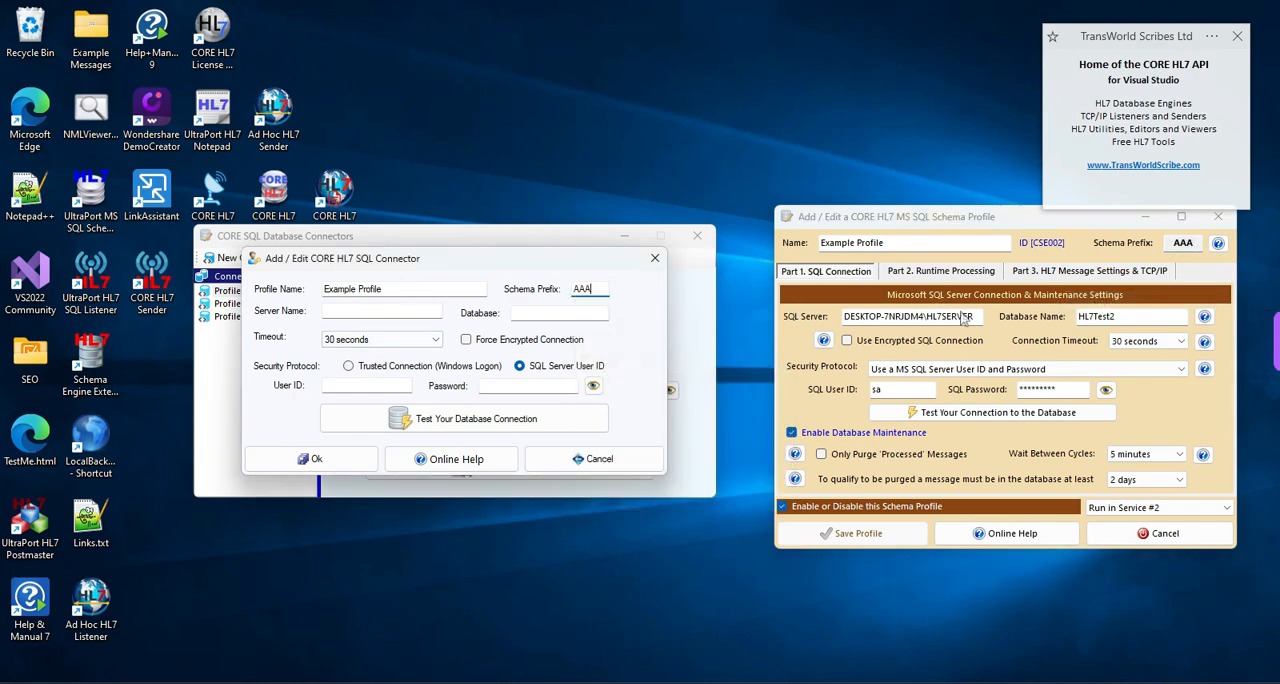
- Copy the SQL server name DESKTOP-7NRJDM4\HL7SERVER from the schema profile into the connector's server name
left_click_drag(980, 316, 820, 320)
right_click(896, 318)
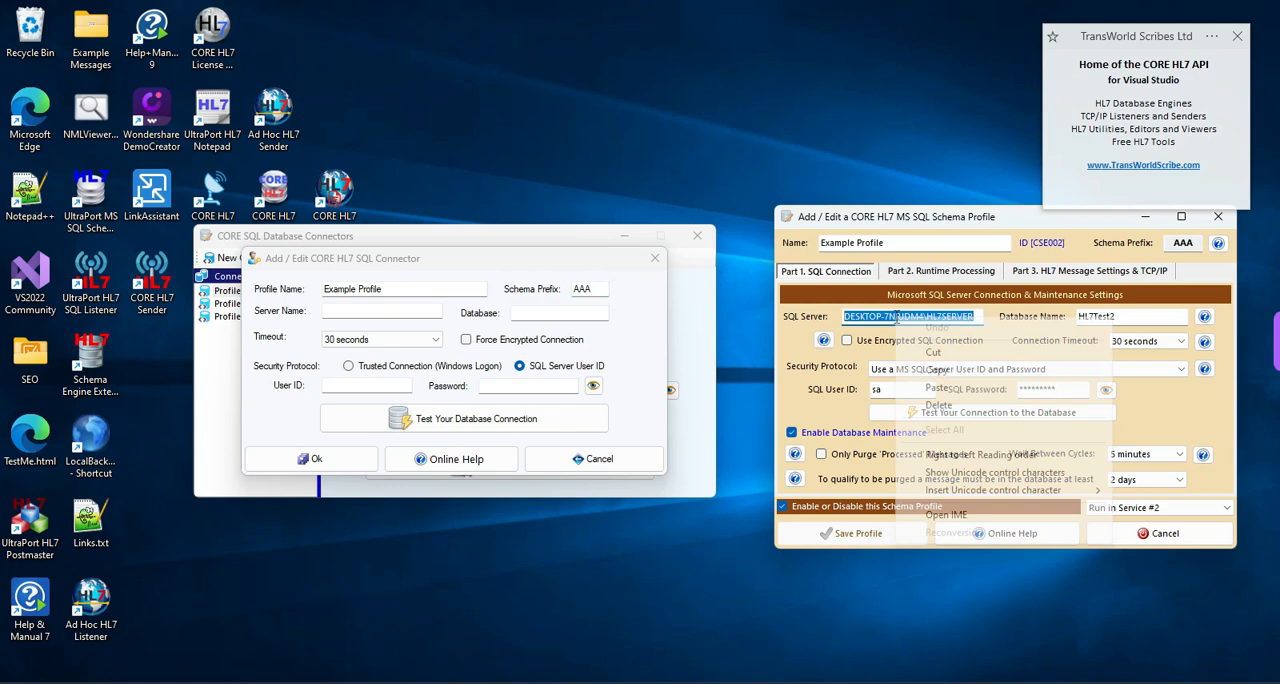
left_click(934, 369)
left_click(400, 311)
right_click(400, 311)
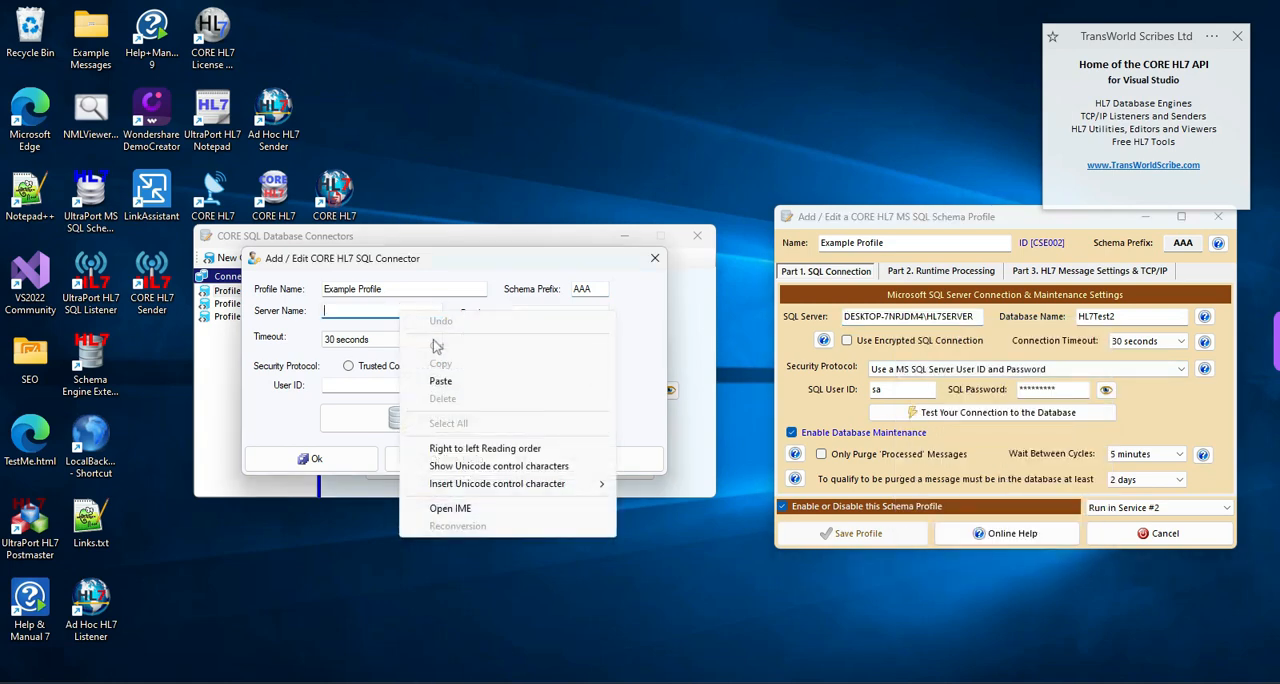
left_click(442, 382)
- Copy the database name HL7Test2 from the schema profile into the connector's database field
left_click(556, 314)
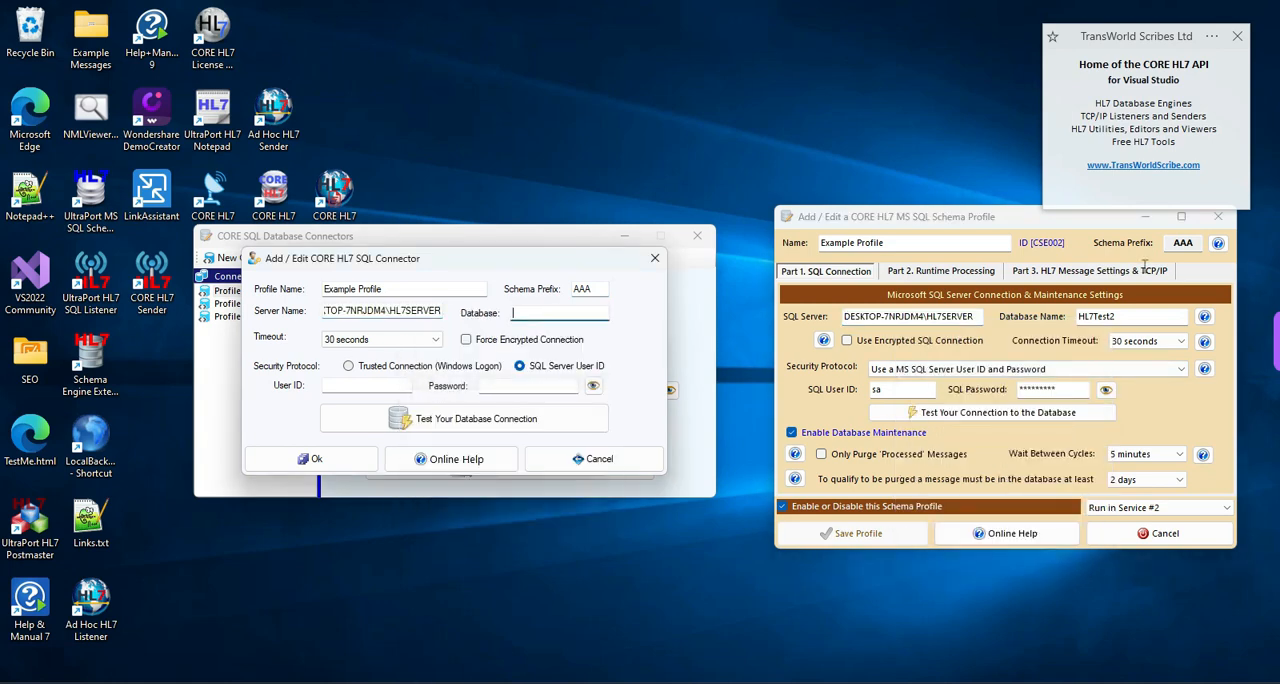
left_click_drag(1127, 314, 1031, 318)
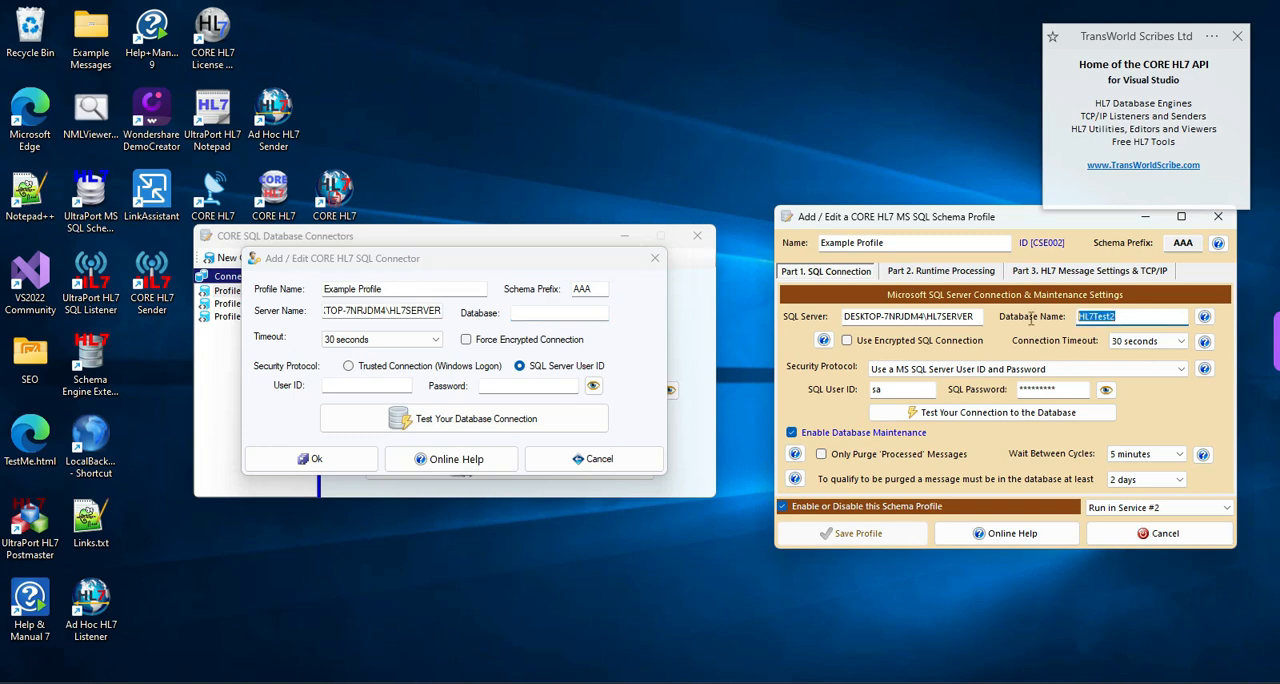
right_click(1097, 316)
left_click(1100, 369)
left_click(535, 311)
right_click(535, 312)
left_click(585, 381)
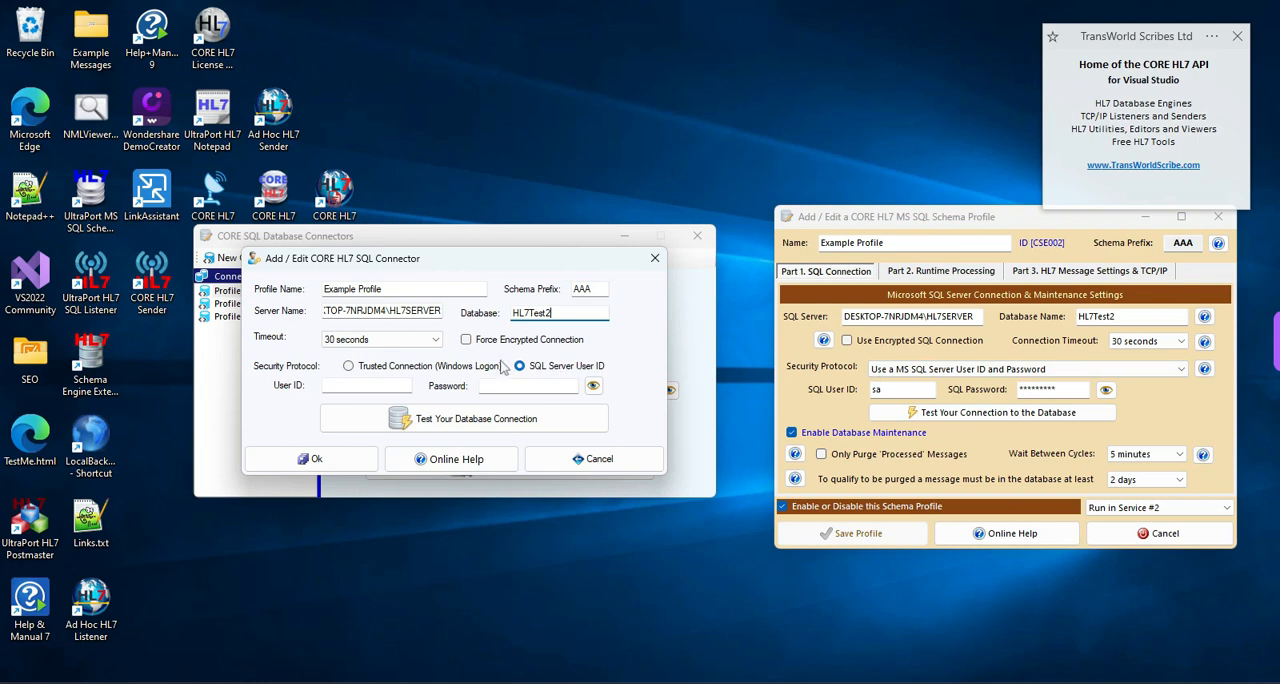
- Set the connector to Trusted Connection (Windows Logon), test the database connection including its AAA schema, and save the connector
left_click(418, 368)
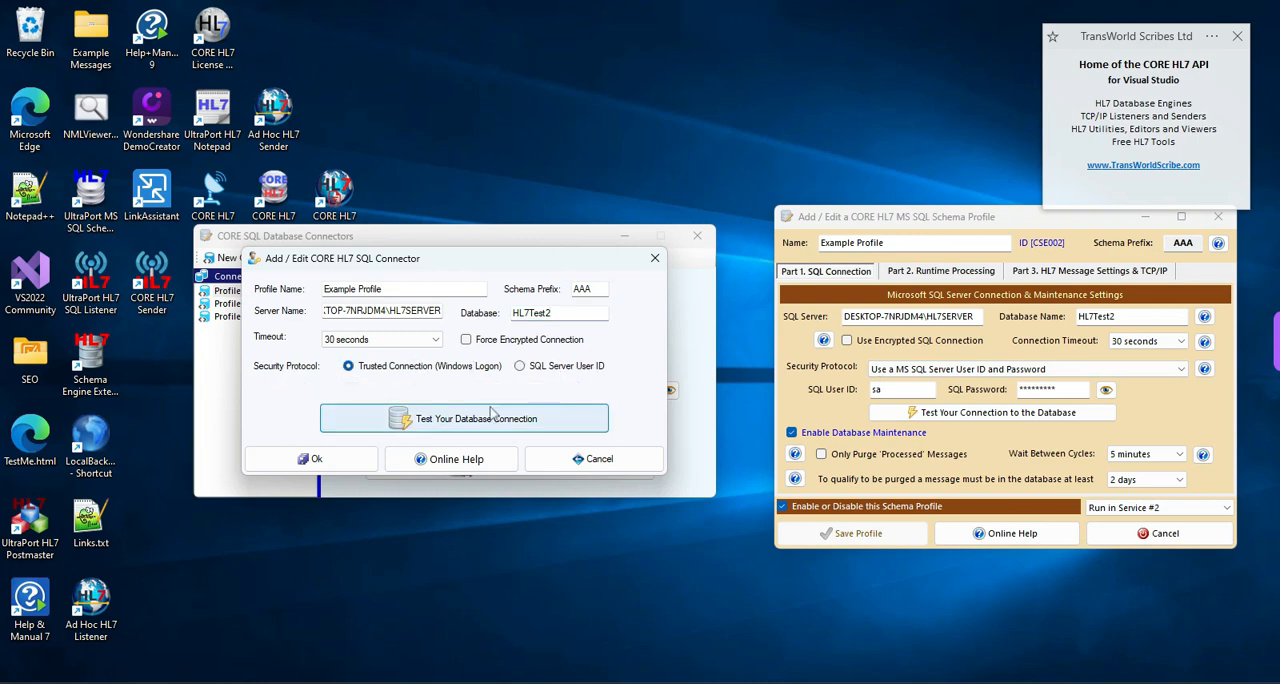
left_click(476, 418)
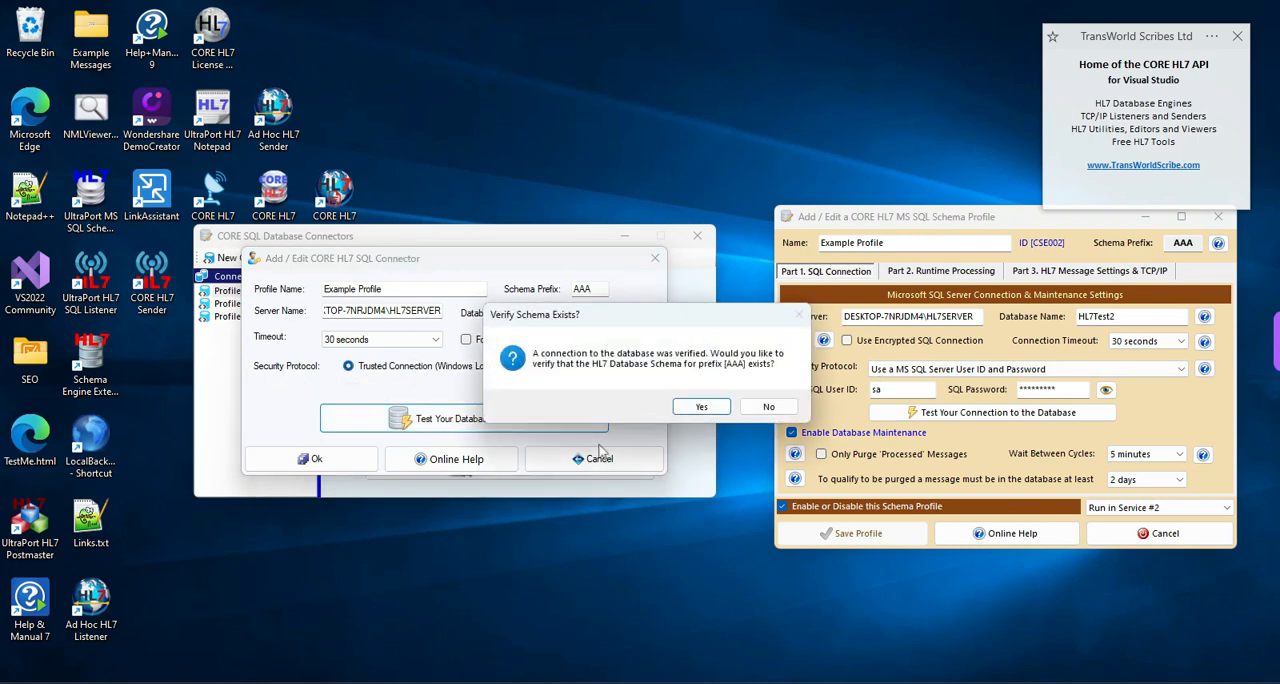
left_click(703, 407)
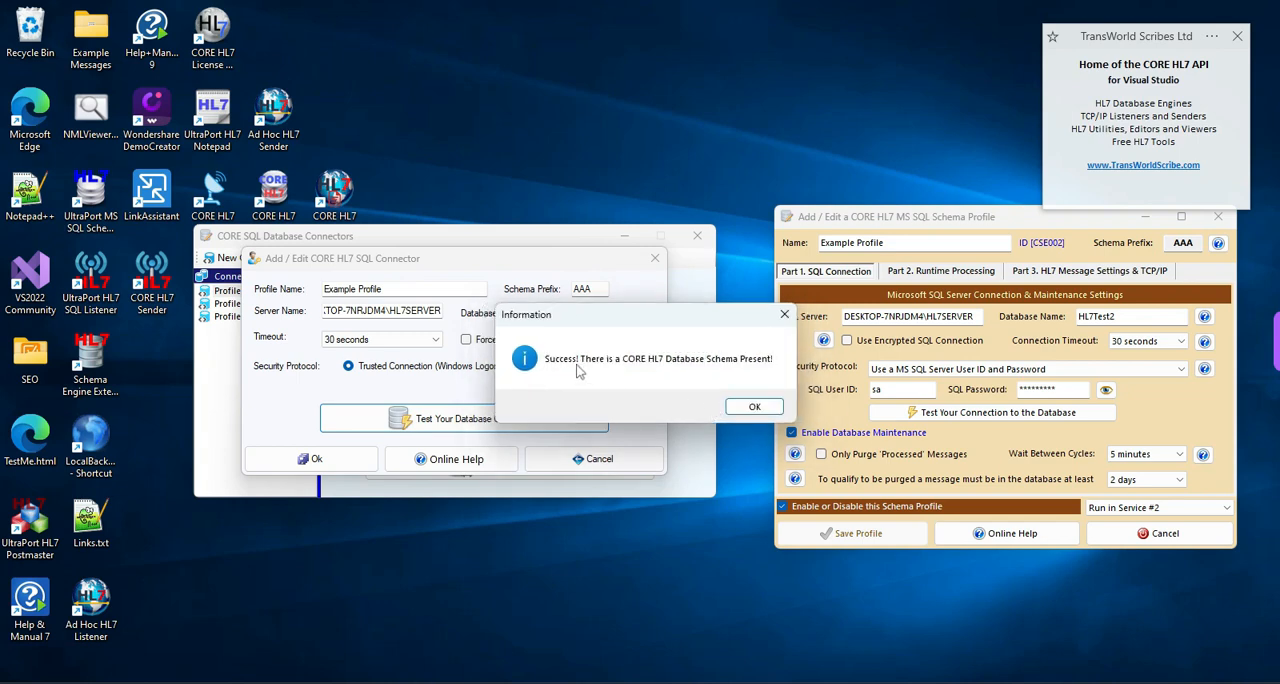
left_click(752, 408)
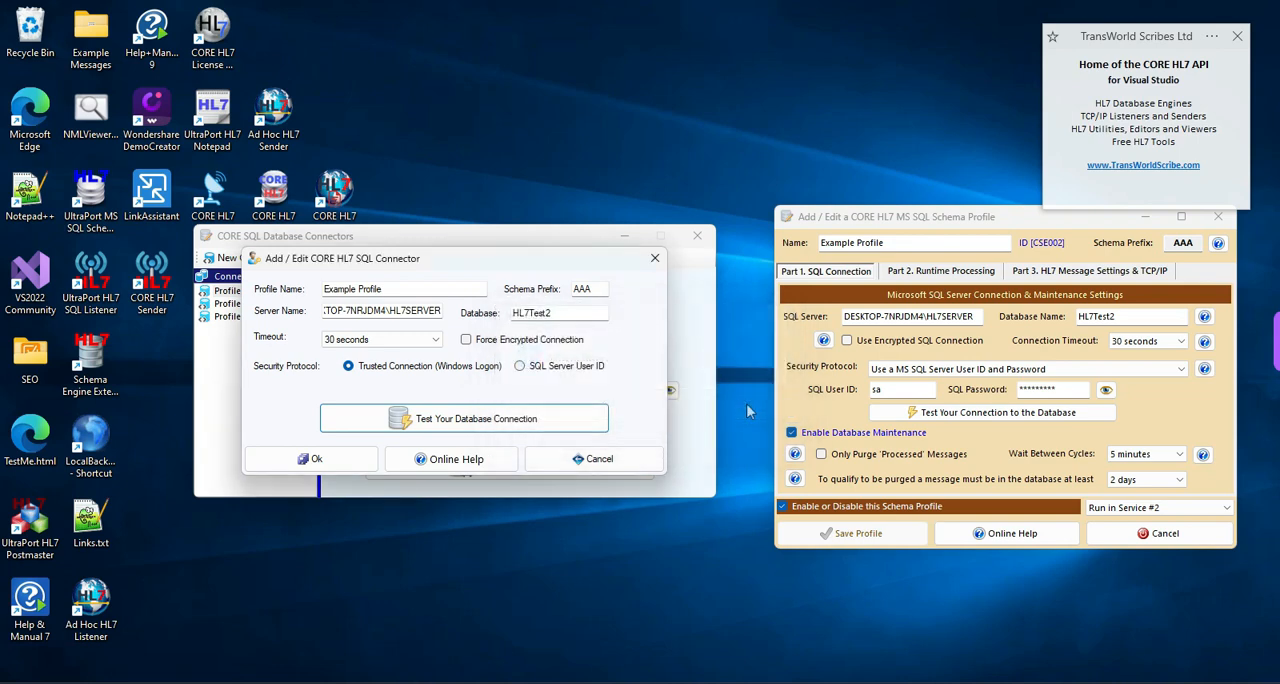
left_click(336, 462)
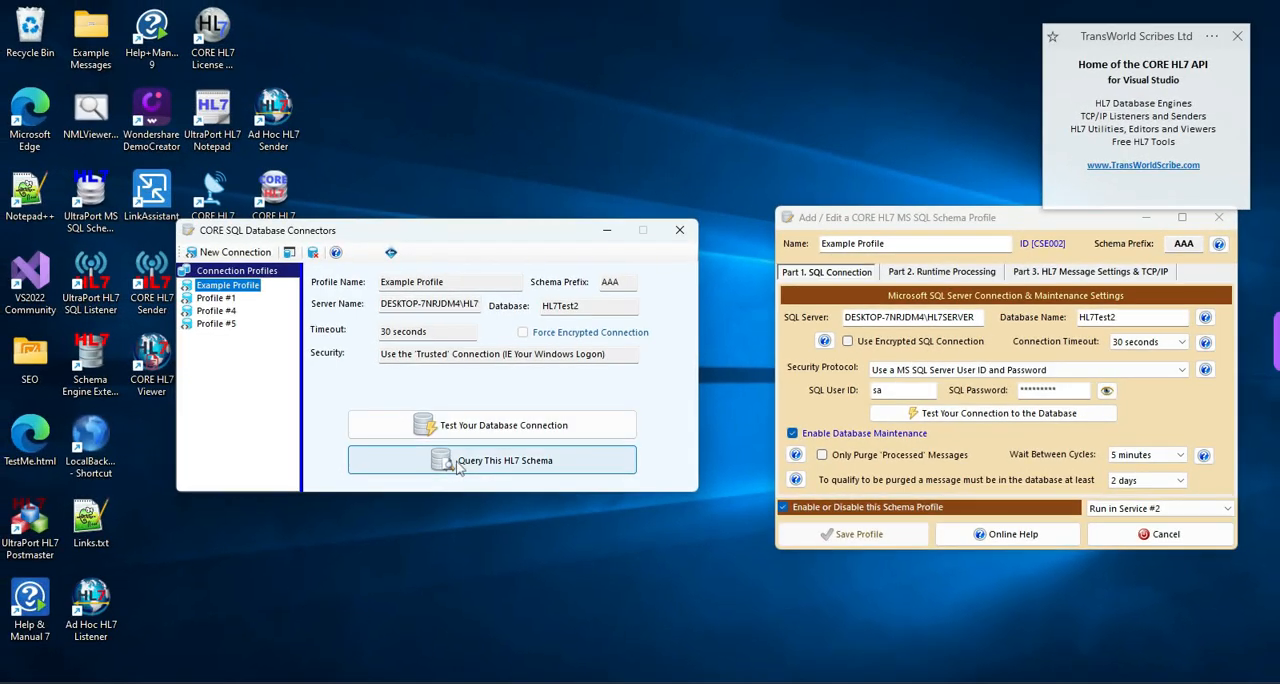
- Open a query on the Example Profile's HL7 schema and filter it by date message loaded with the Month range
left_click(463, 463)
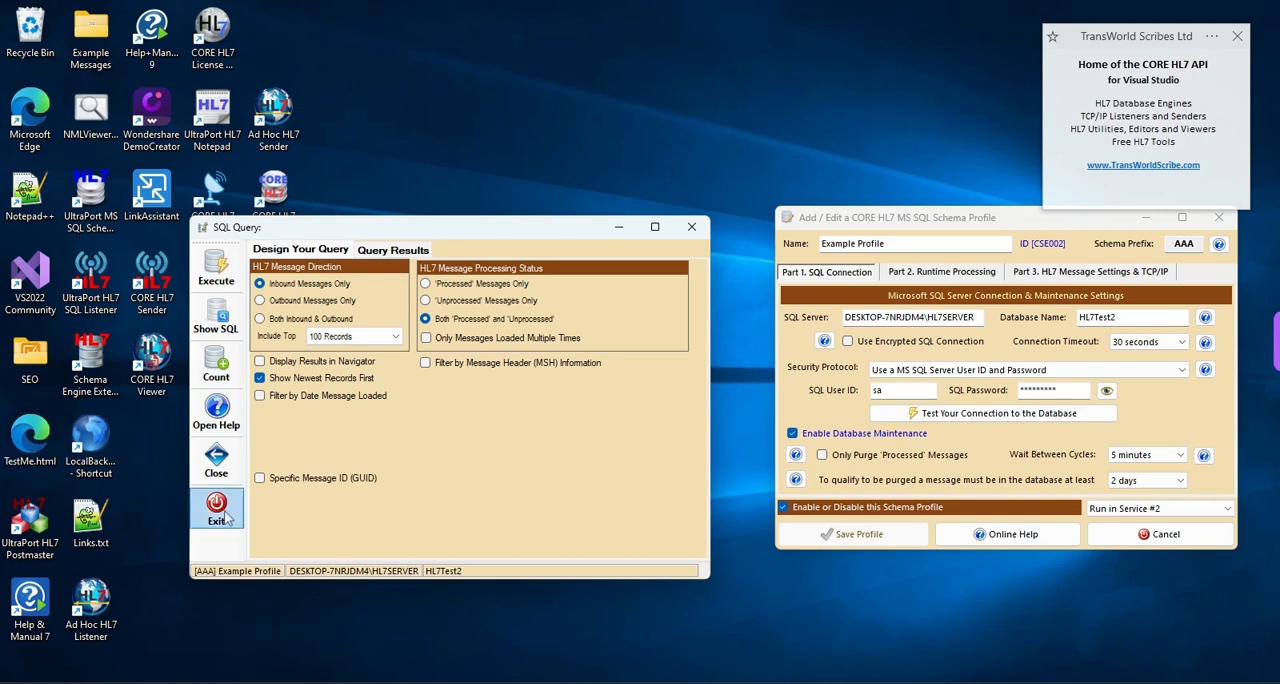
left_click(283, 398)
left_click(340, 451)
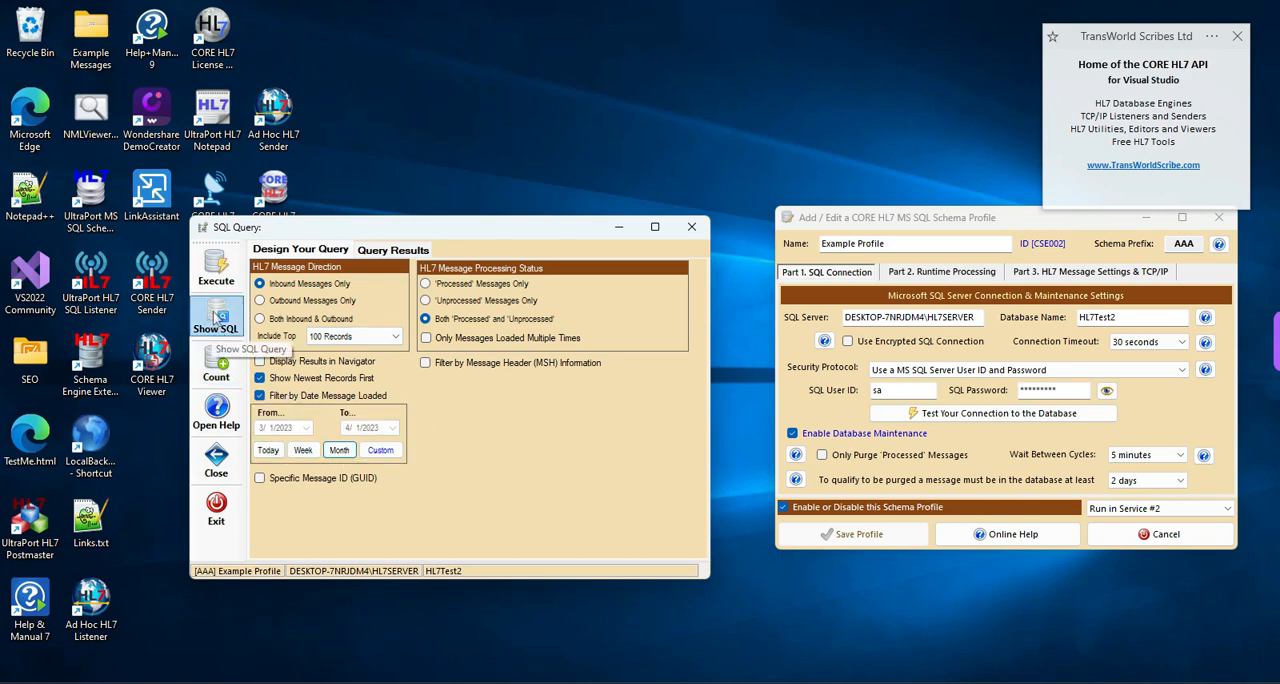
- Show the query's generated SQL select statement and copy all of it to the clipboard
left_click(216, 318)
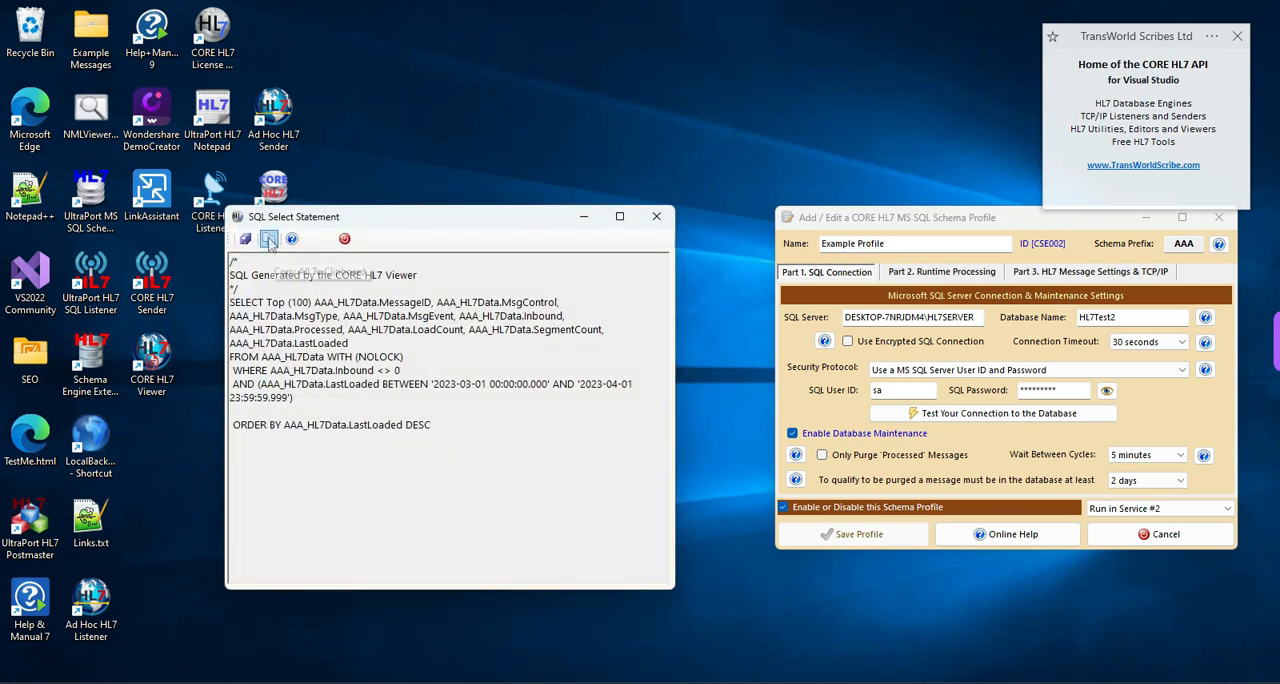
left_click(270, 241)
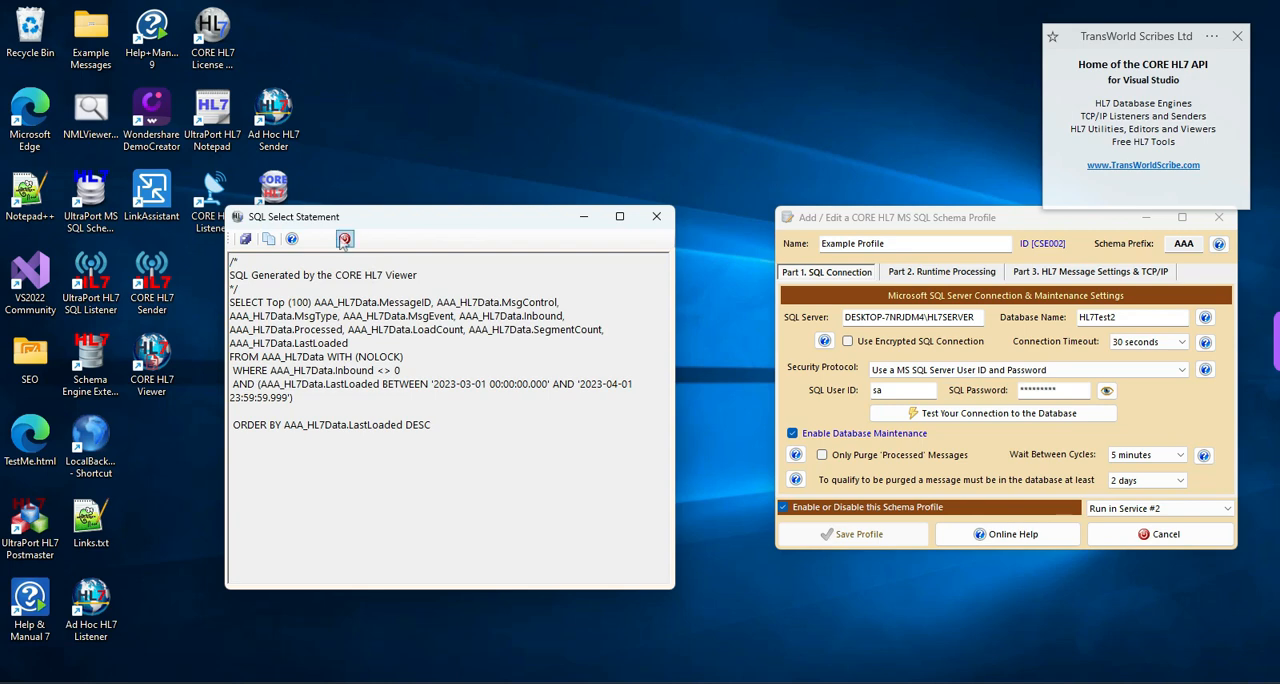
- Close the SQL statement report, remove the date message loaded filter, and limit the query to the top 1000 records
left_click(344, 239)
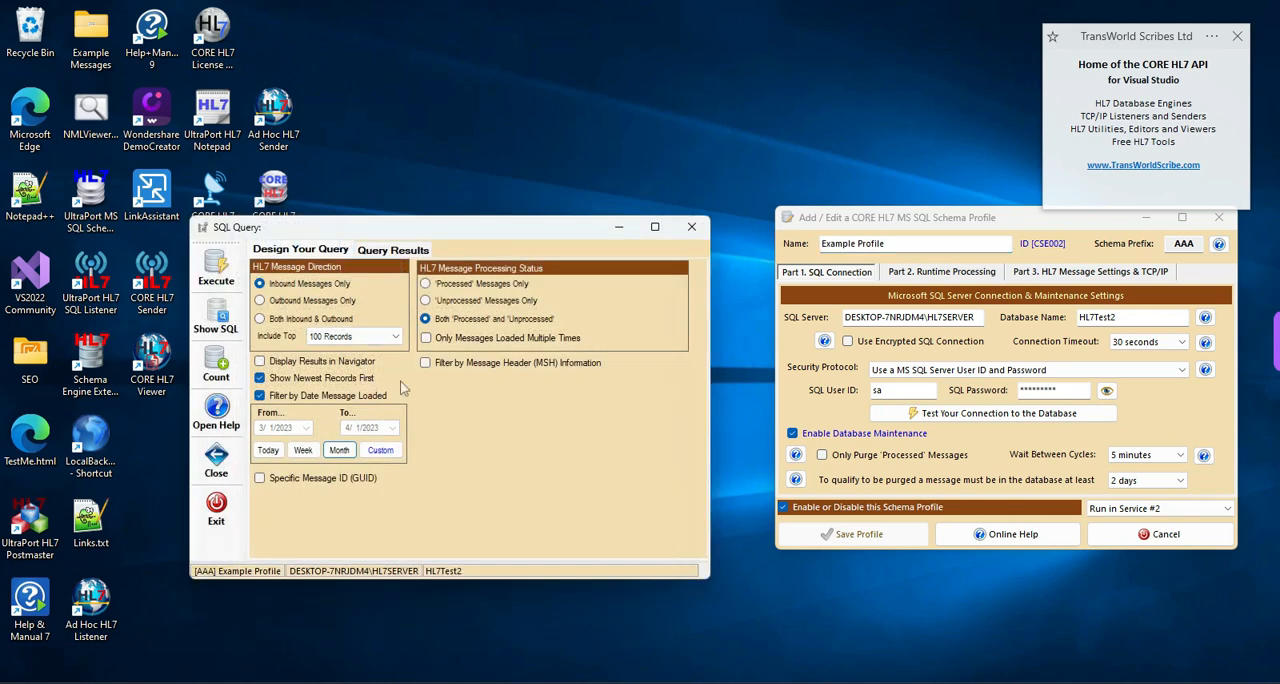
left_click(306, 399)
left_click(384, 337)
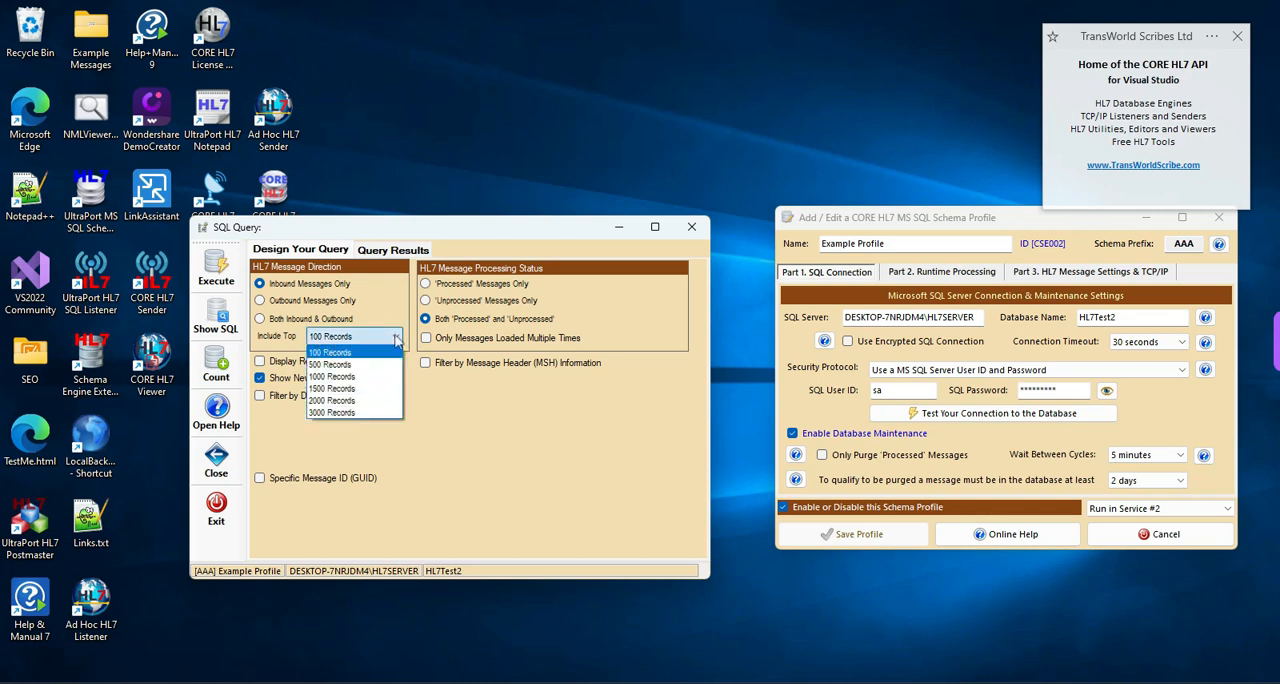
left_click(344, 376)
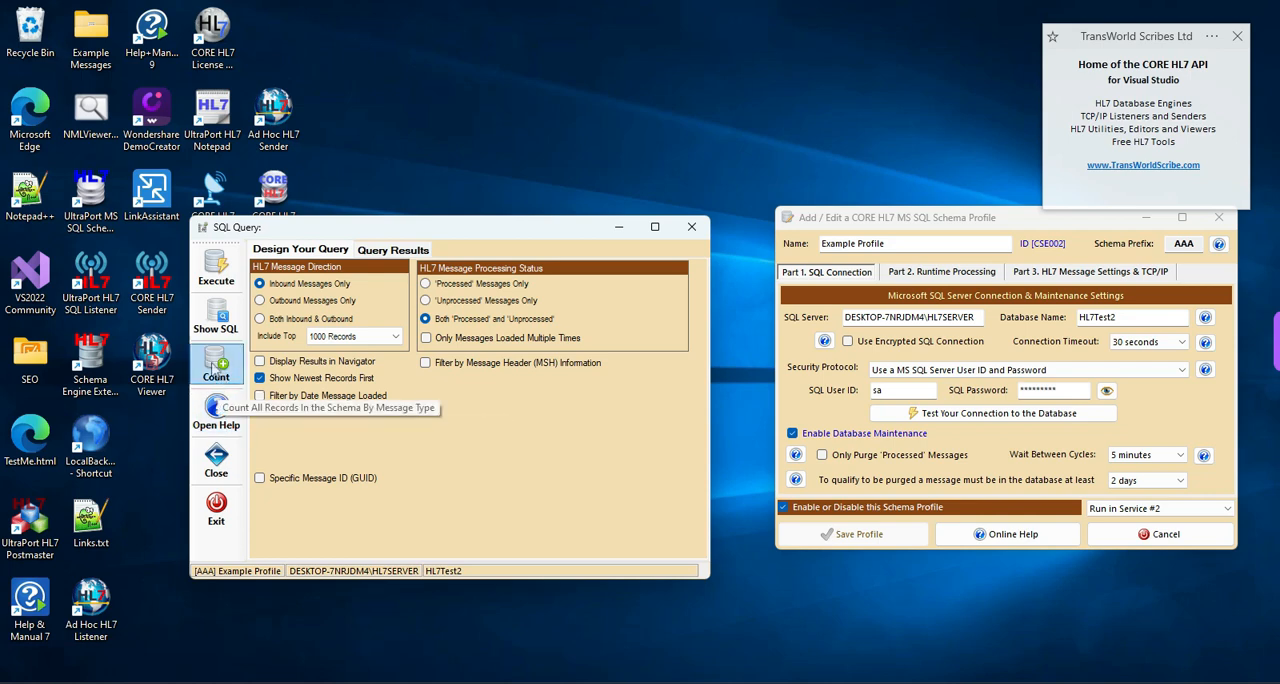
- Count all records in the schema by message type, review the grand total, and close the report
left_click(213, 364)
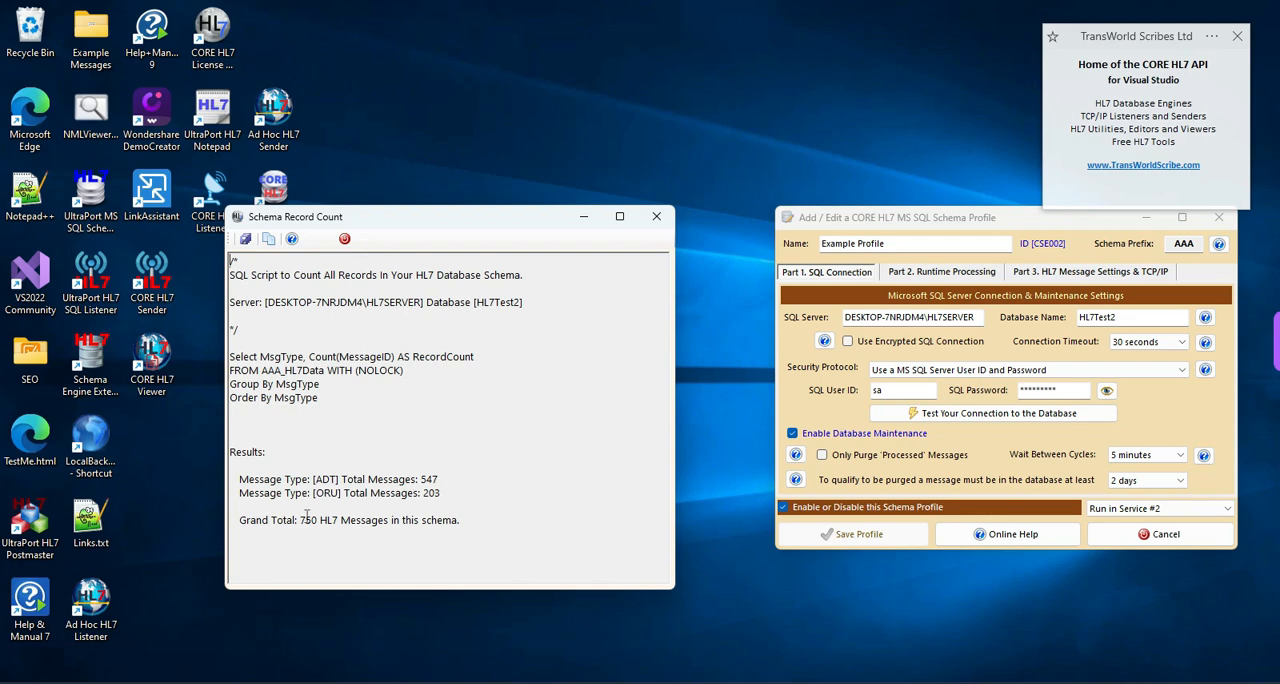
left_click_drag(300, 524, 317, 527)
left_click(437, 478)
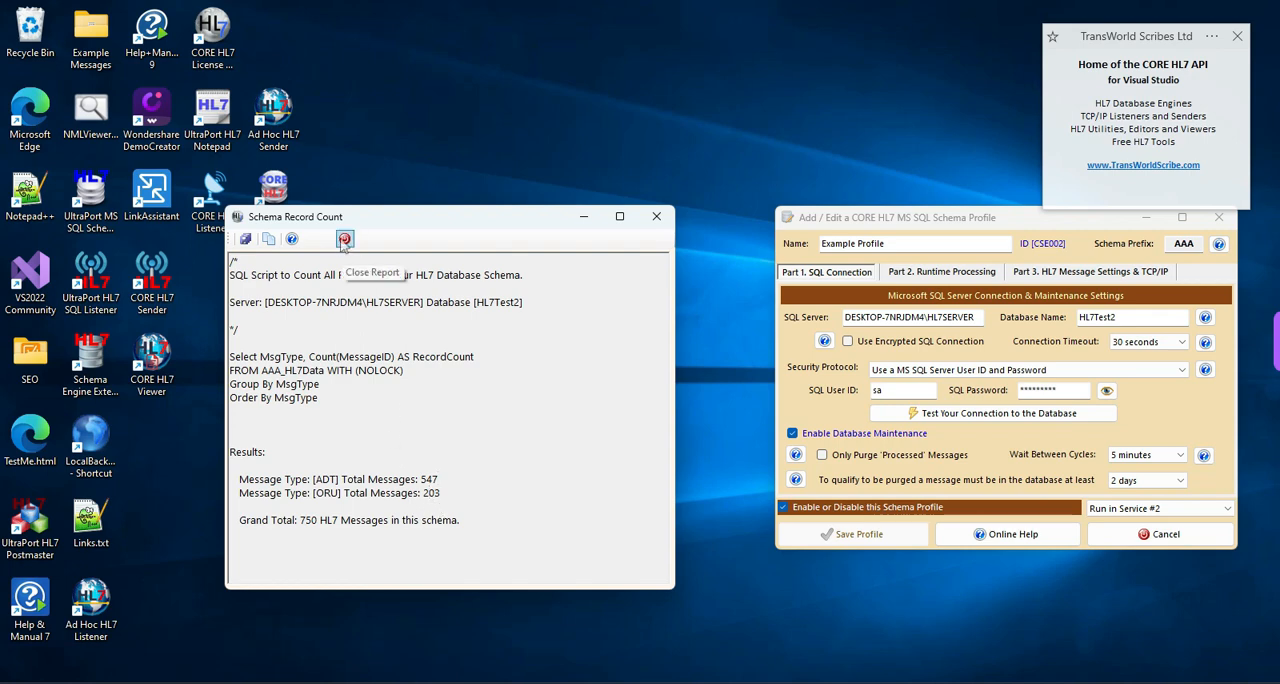
left_click(344, 240)
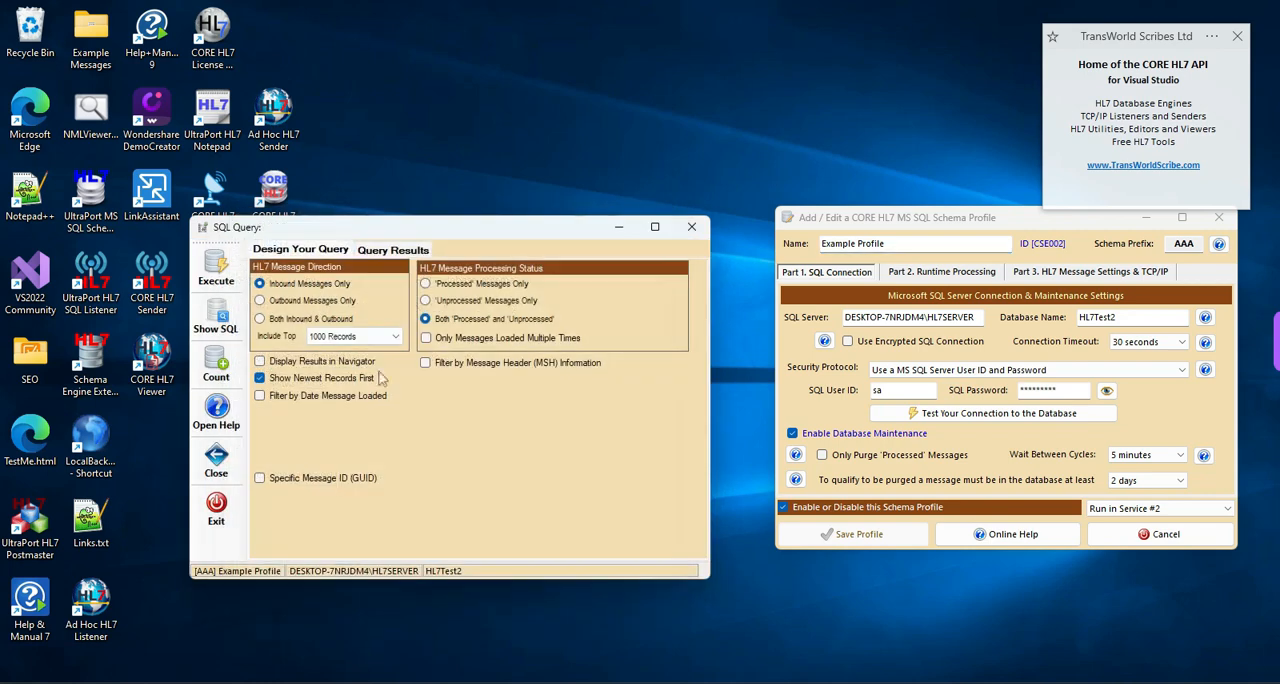
- Execute the query and unselect all messages in the results
left_click(217, 270)
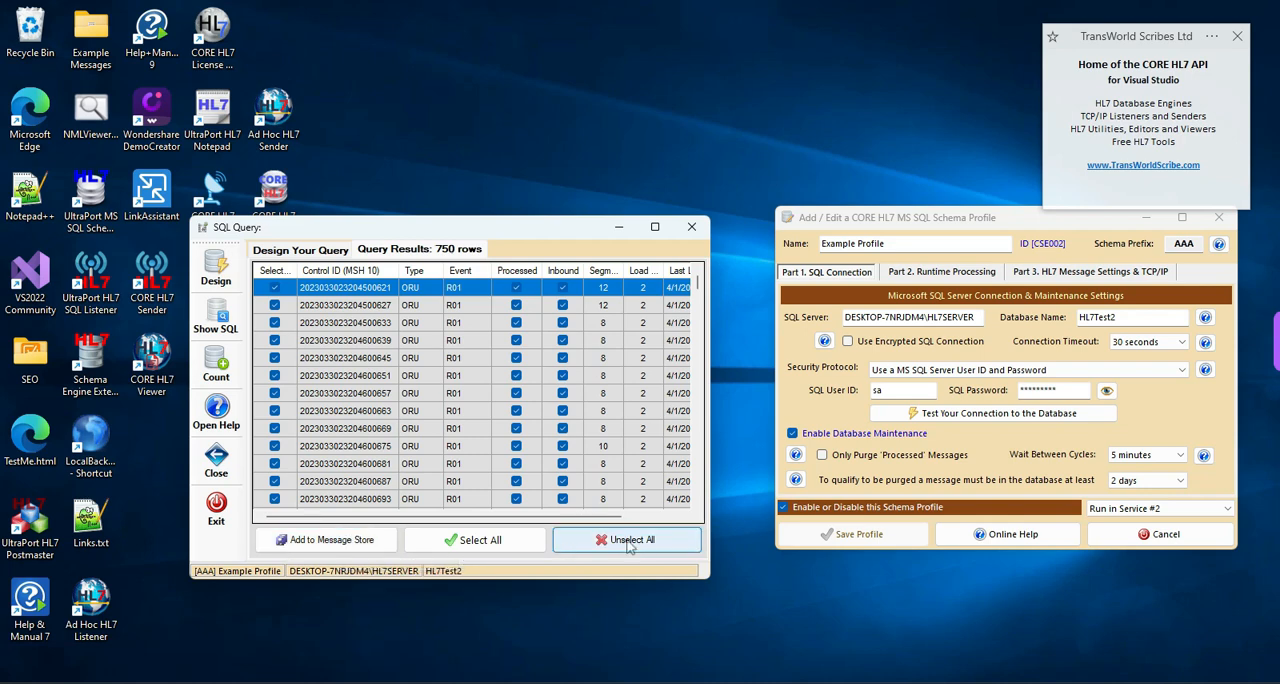
left_click(274, 358)
left_click(274, 375)
left_click(274, 393)
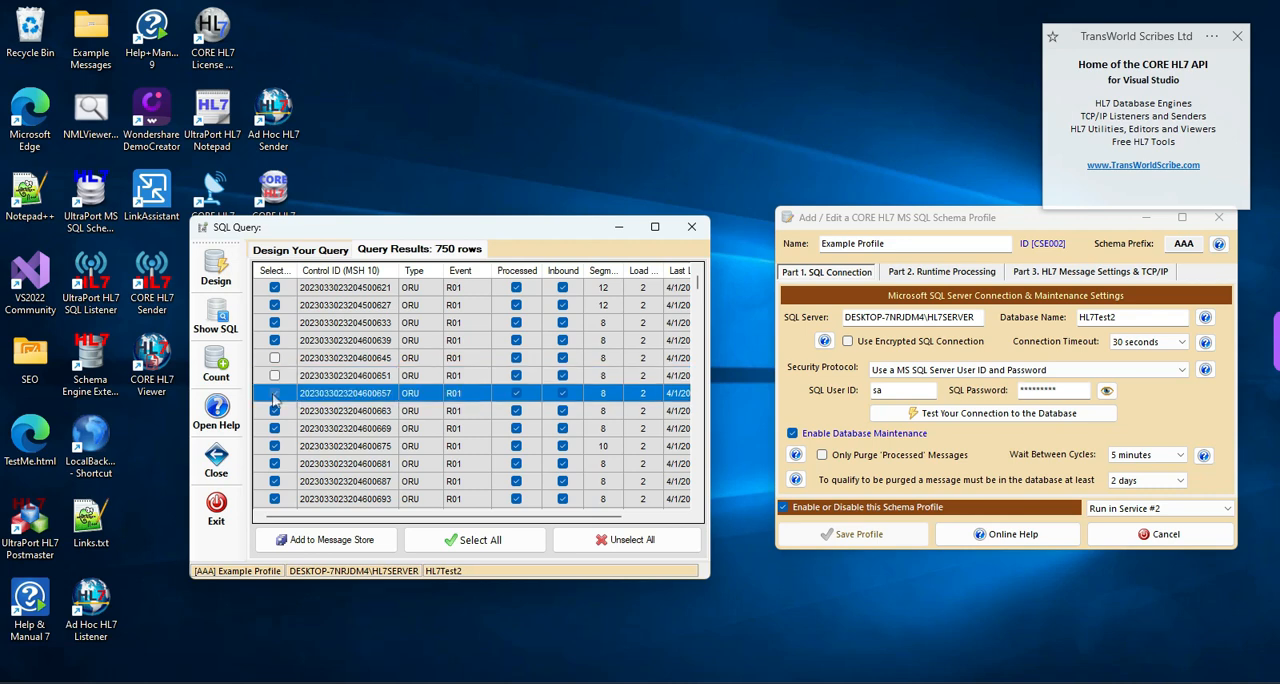
left_click(590, 538)
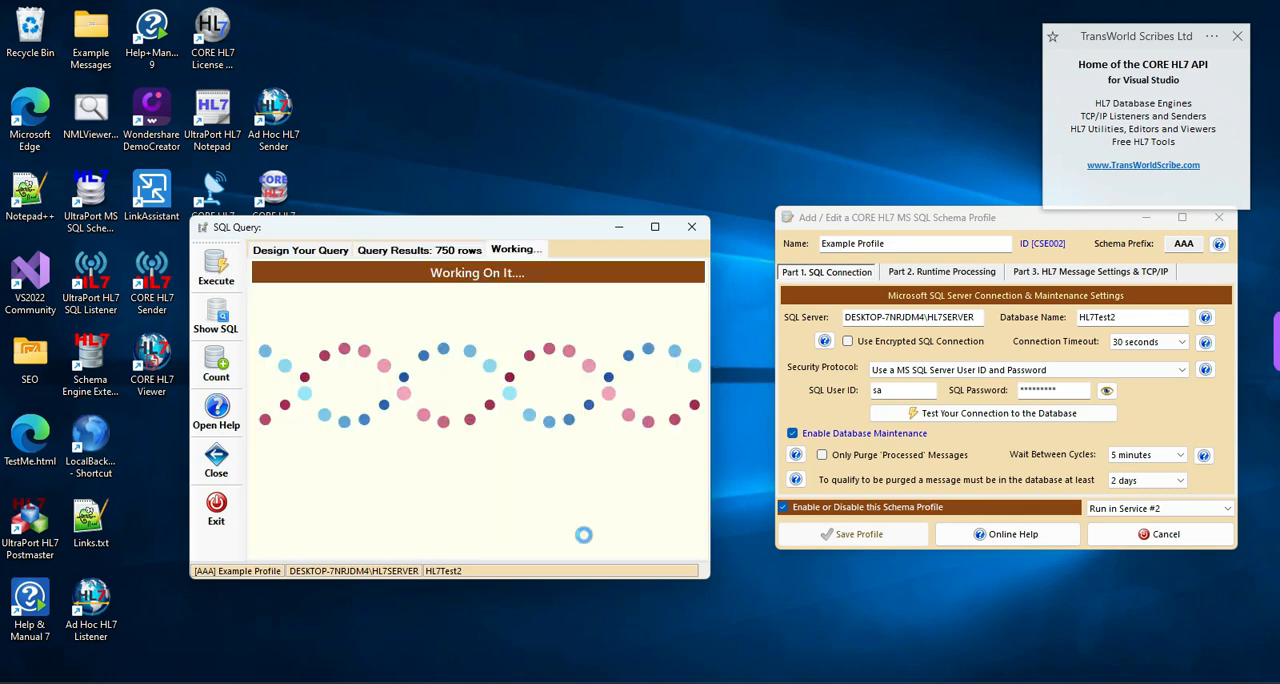
- Select the first, second, seventh and ninth messages in the query results and add them to the message store
left_click(274, 287)
left_click(274, 305)
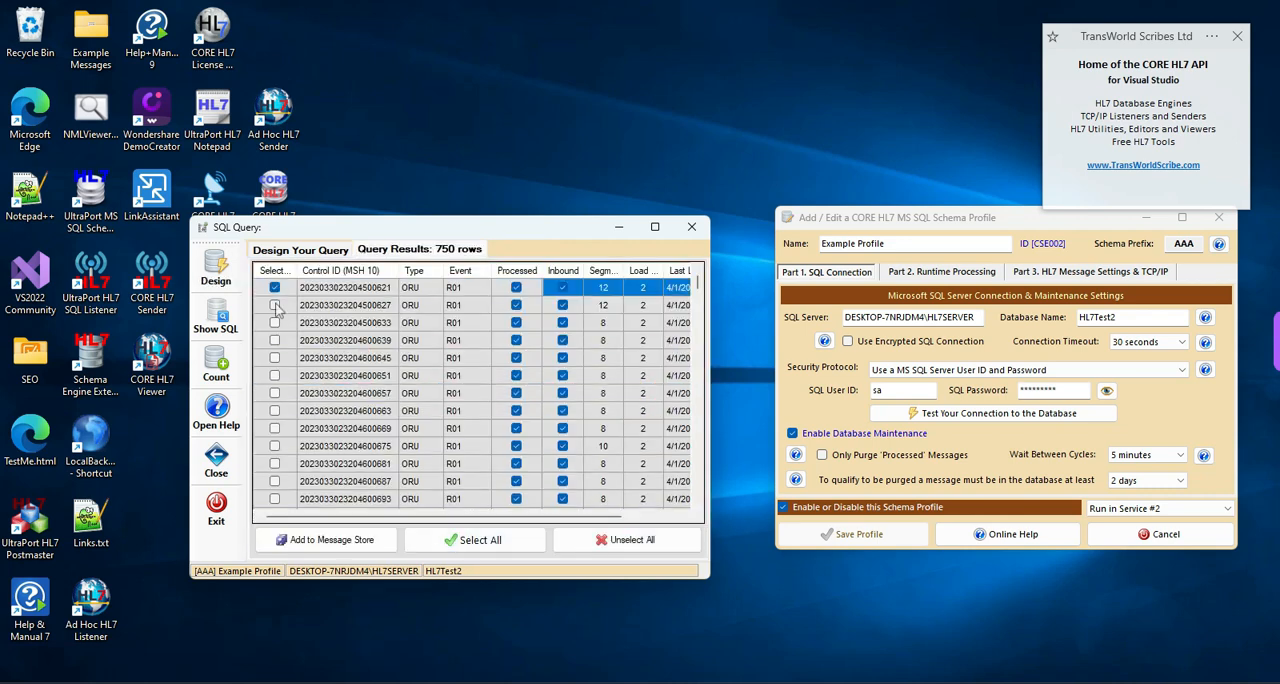
left_click(274, 393)
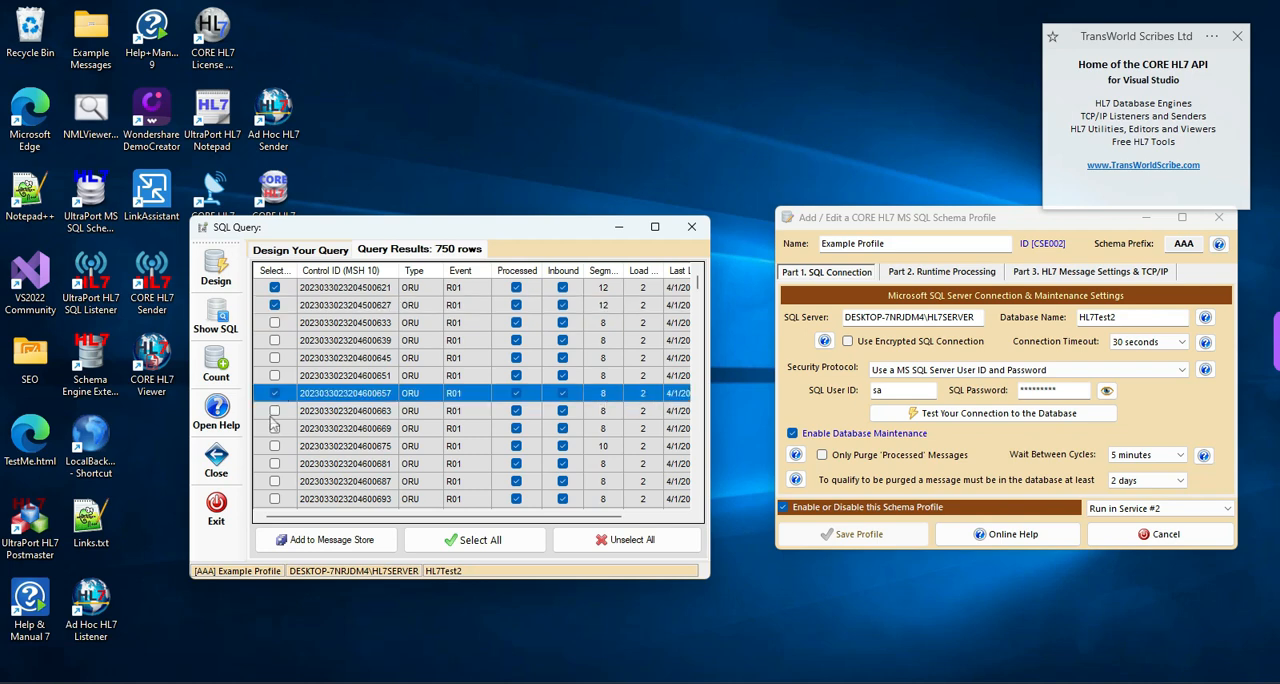
left_click(274, 428)
left_click(322, 540)
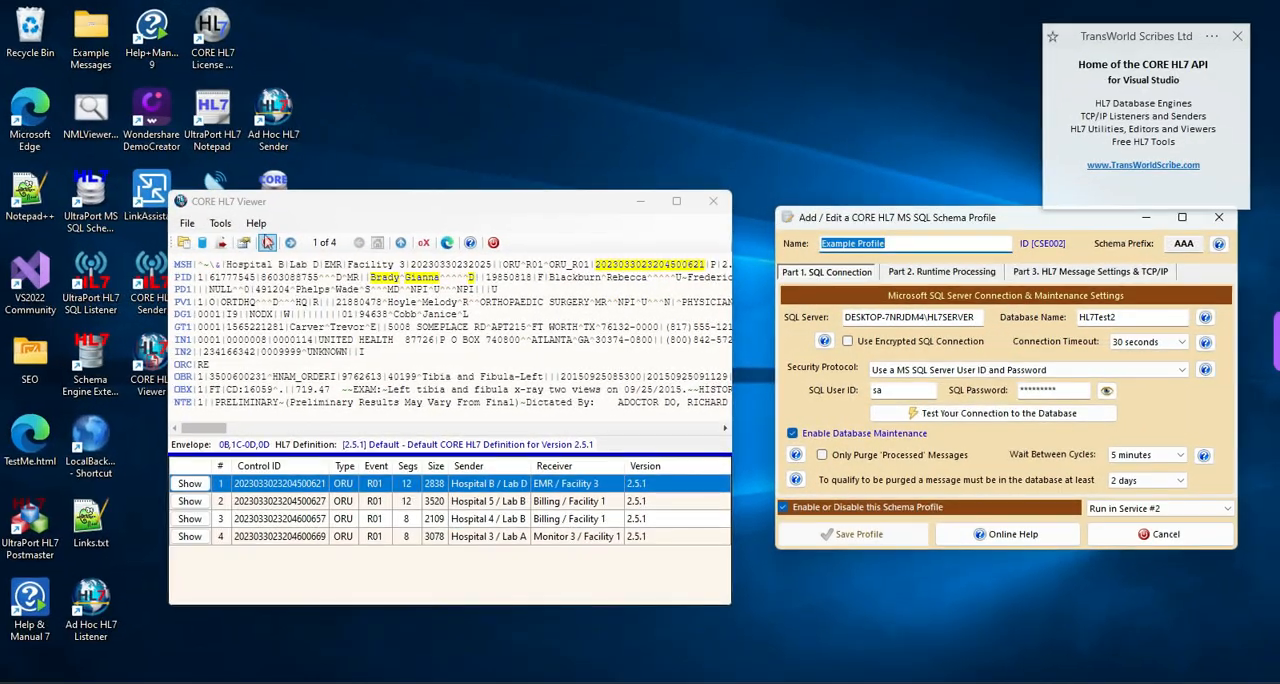
- Open a new query on the Example Profile schema with the top 2000 records, results displayed in Navigator, and message type filter oru
left_click(204, 245)
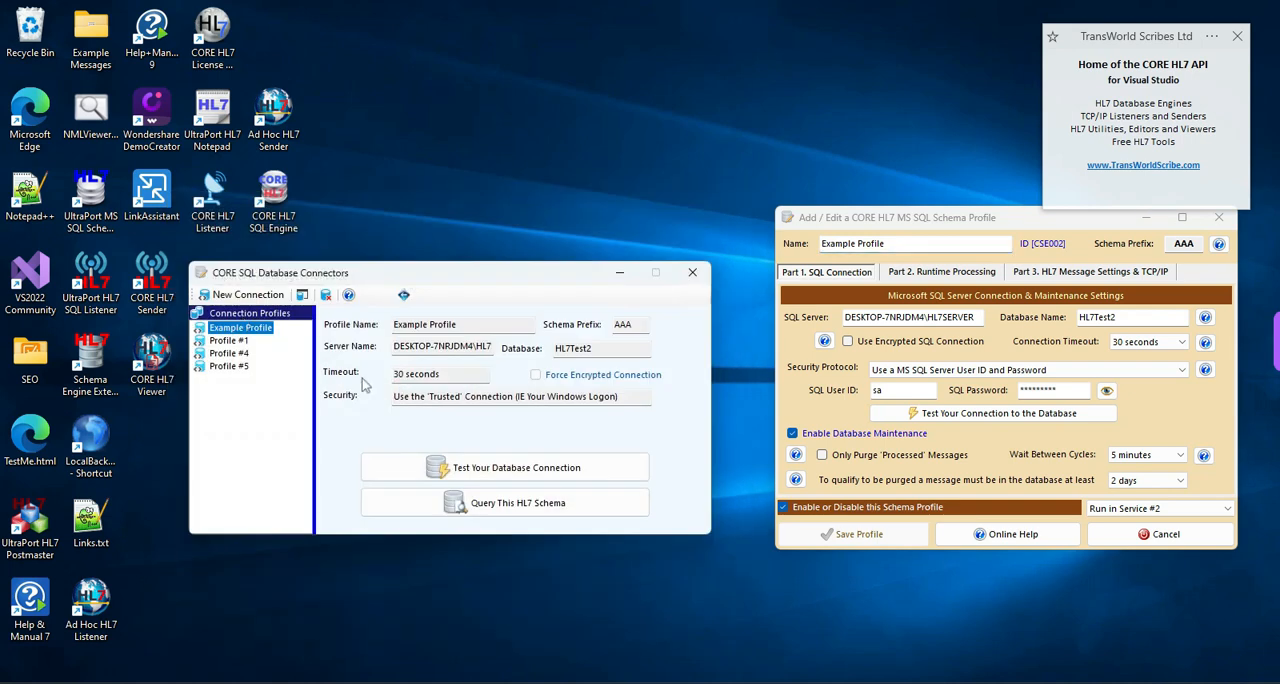
left_click(452, 503)
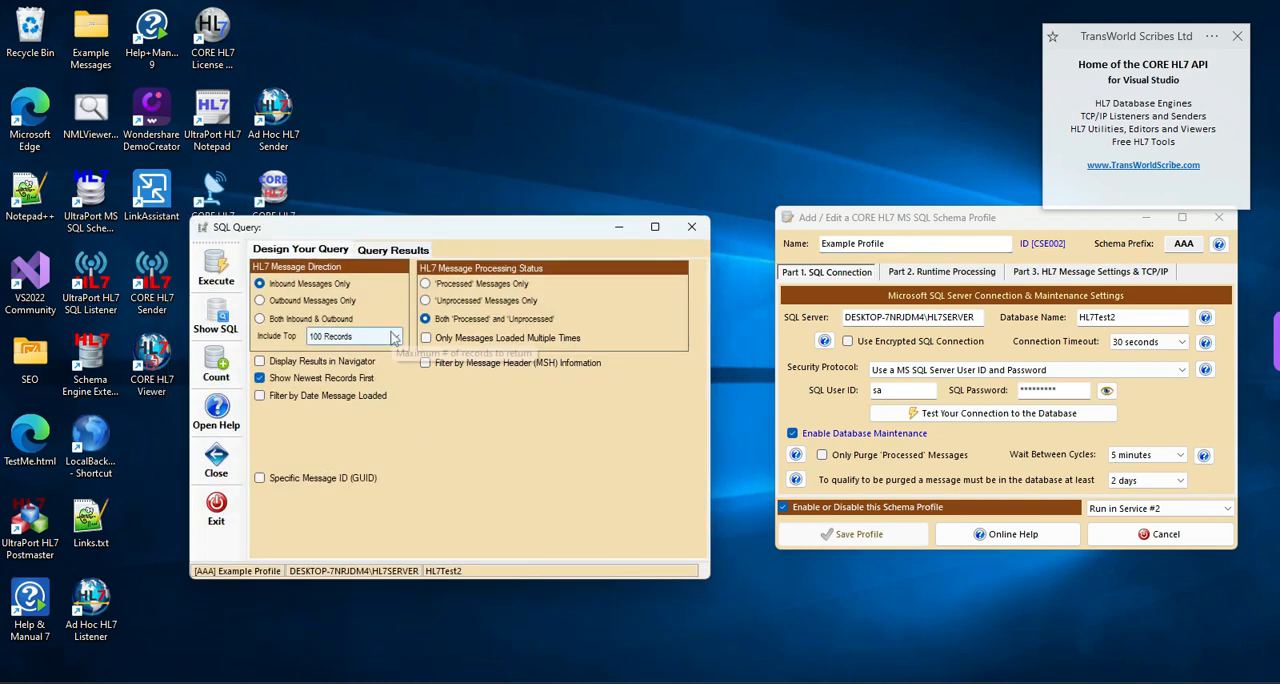
left_click(358, 336)
left_click(335, 401)
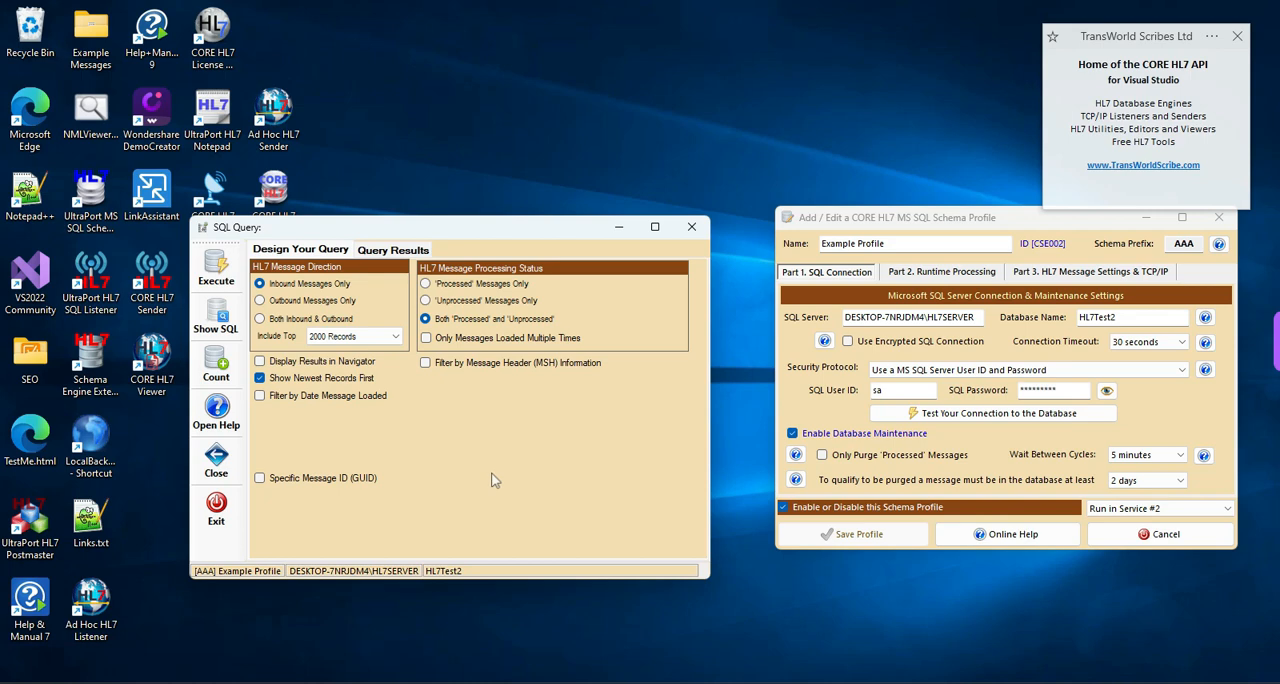
left_click(260, 362)
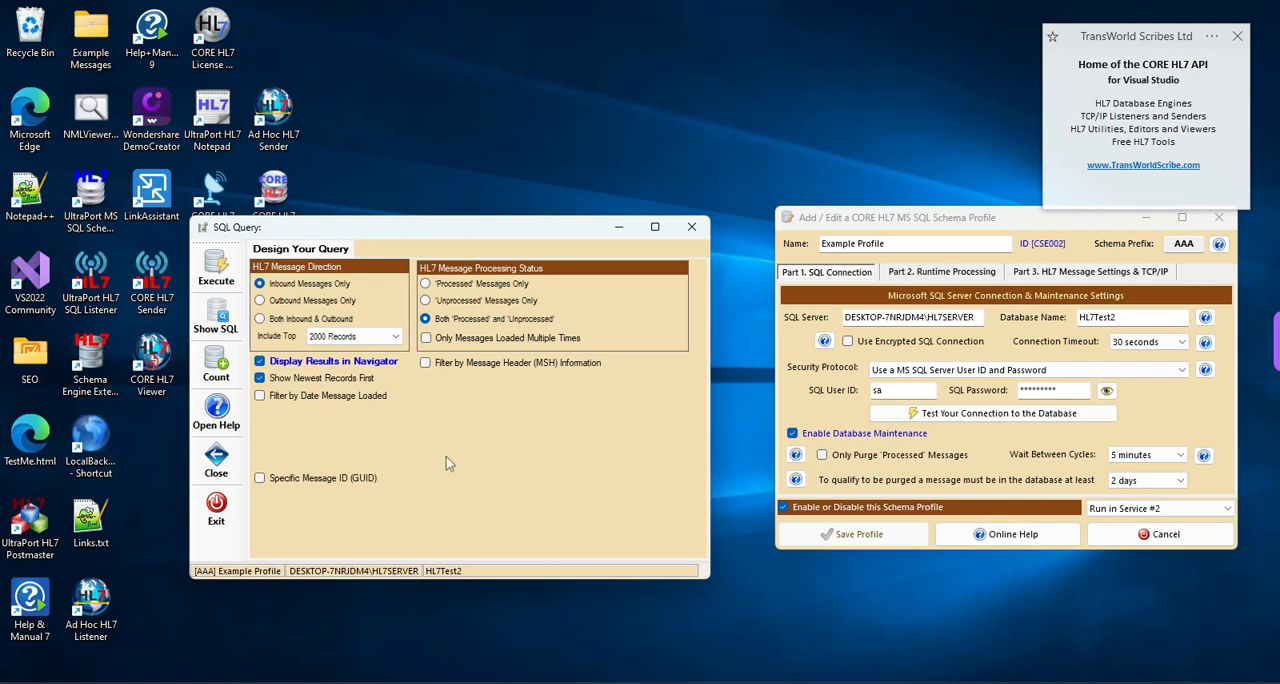
left_click(425, 363)
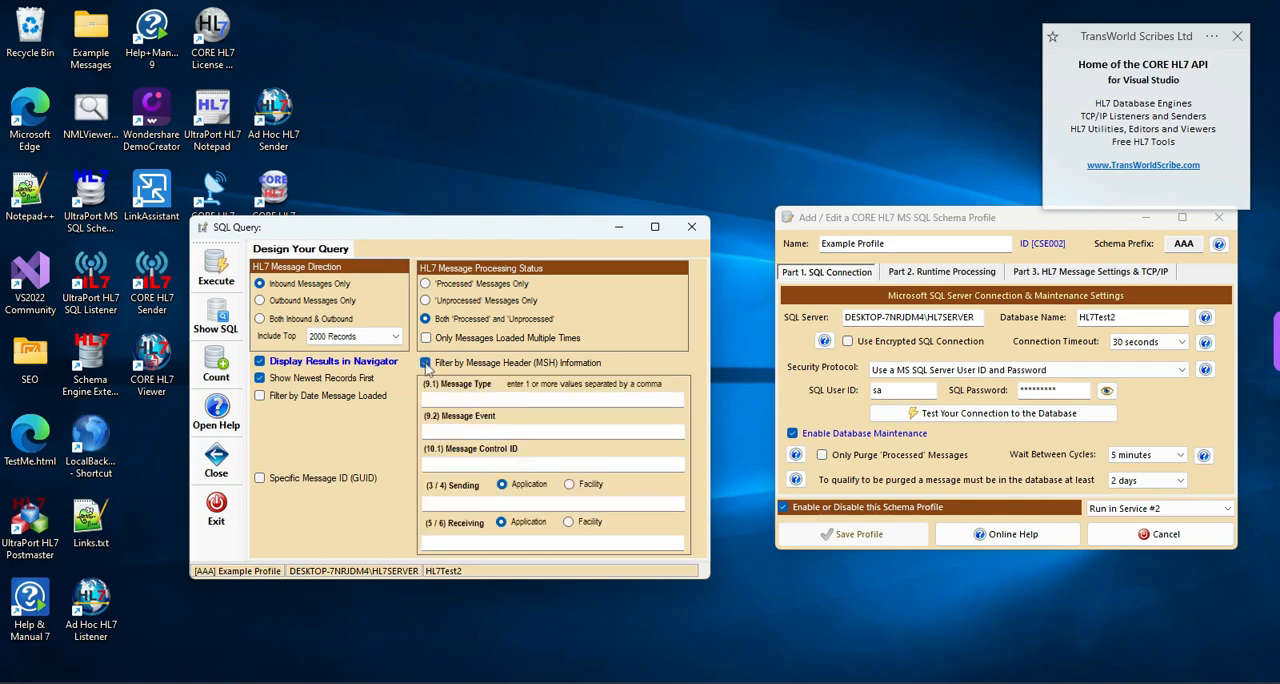
left_click(535, 401)
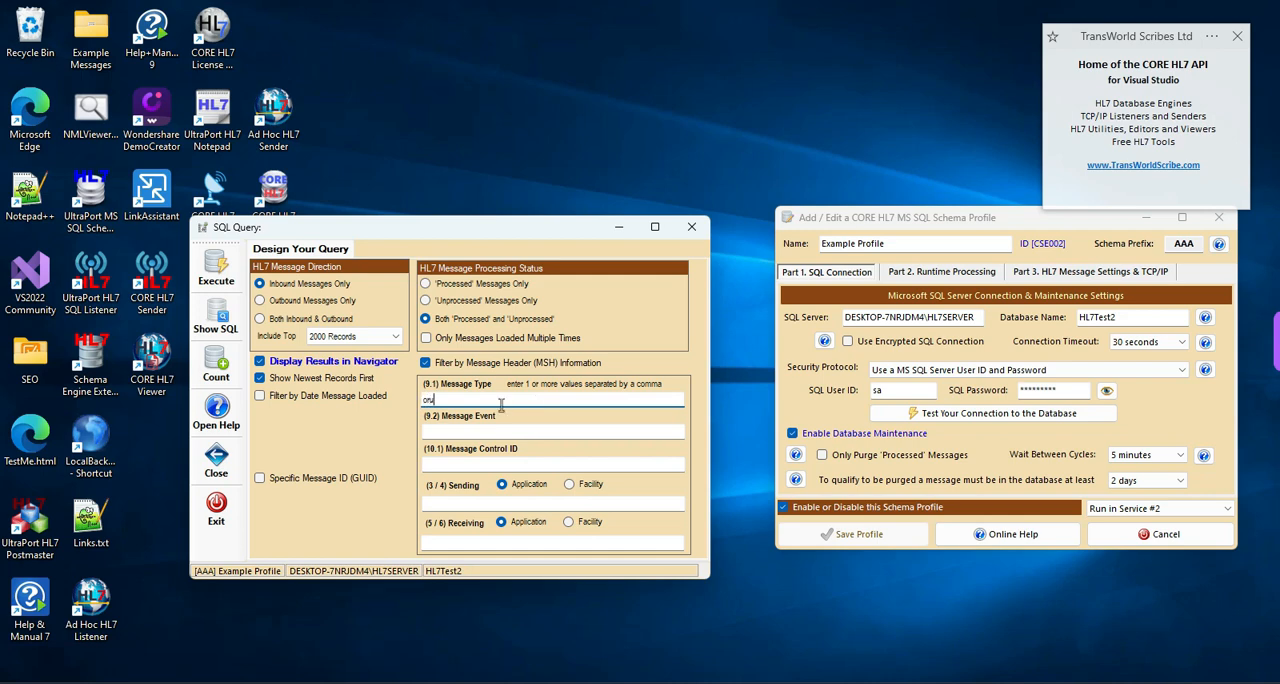
- Review the query's generated SQL statement and execute the query into the Database Schema Navigator
left_click(215, 318)
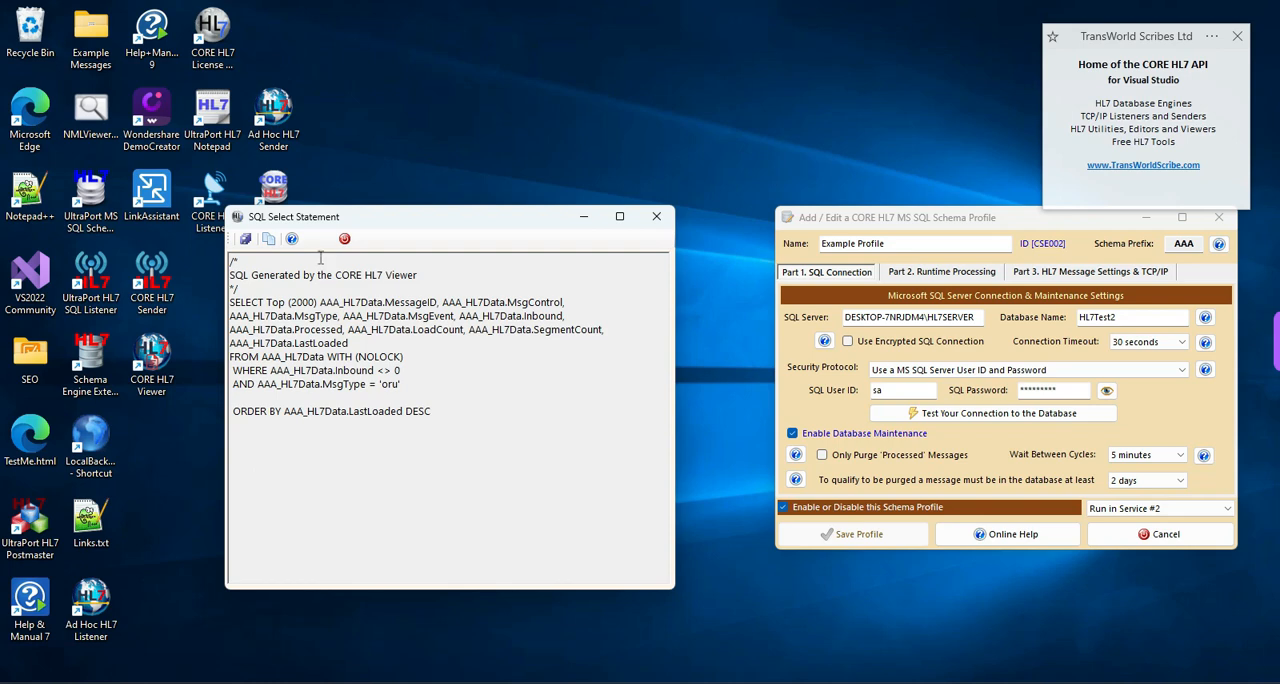
left_click(344, 238)
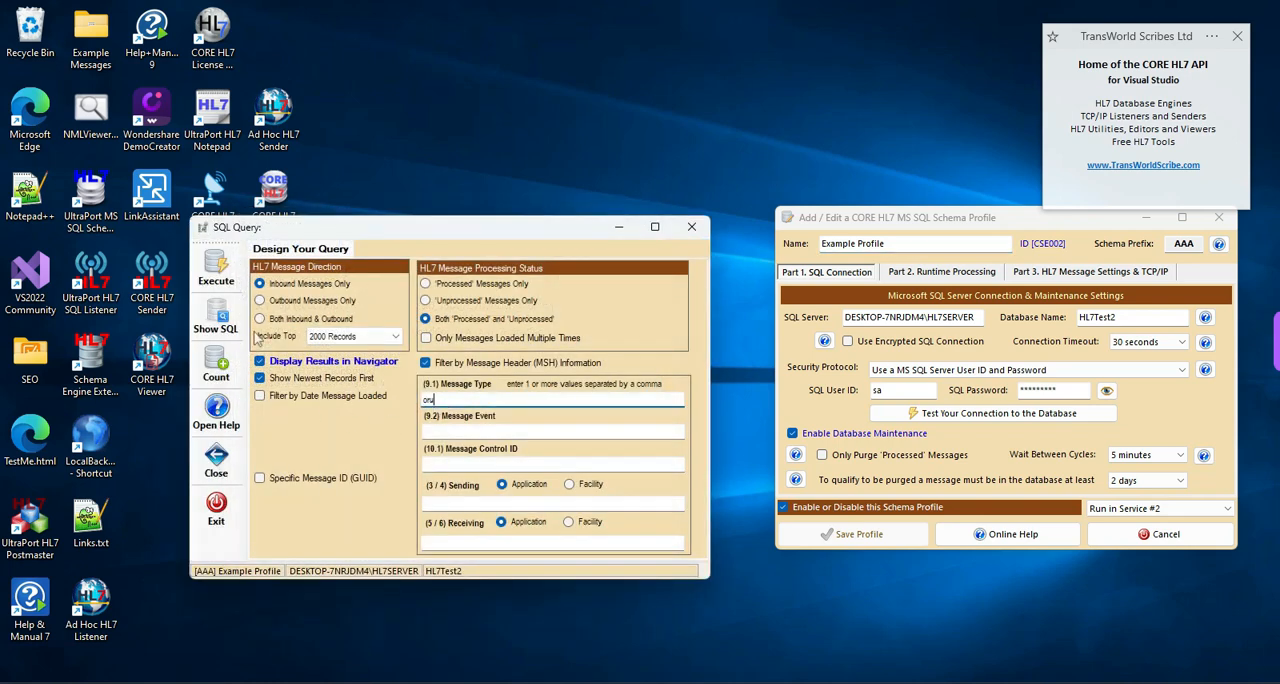
left_click(224, 274)
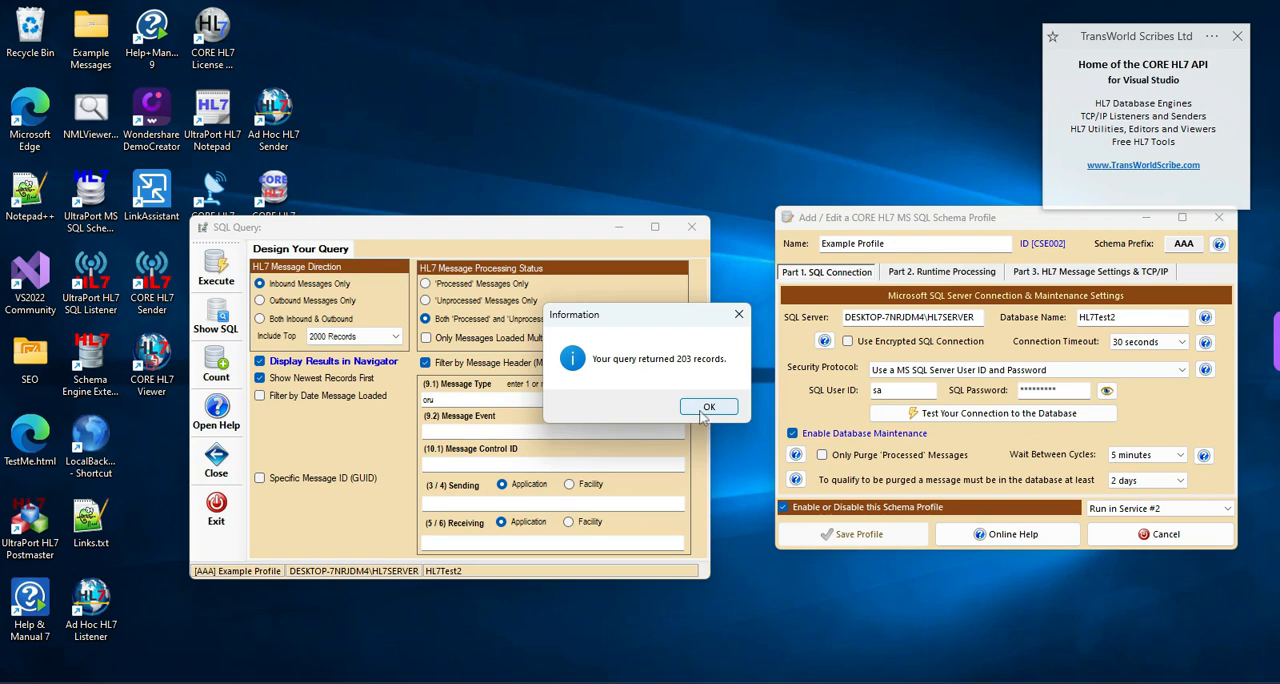
left_click(704, 410)
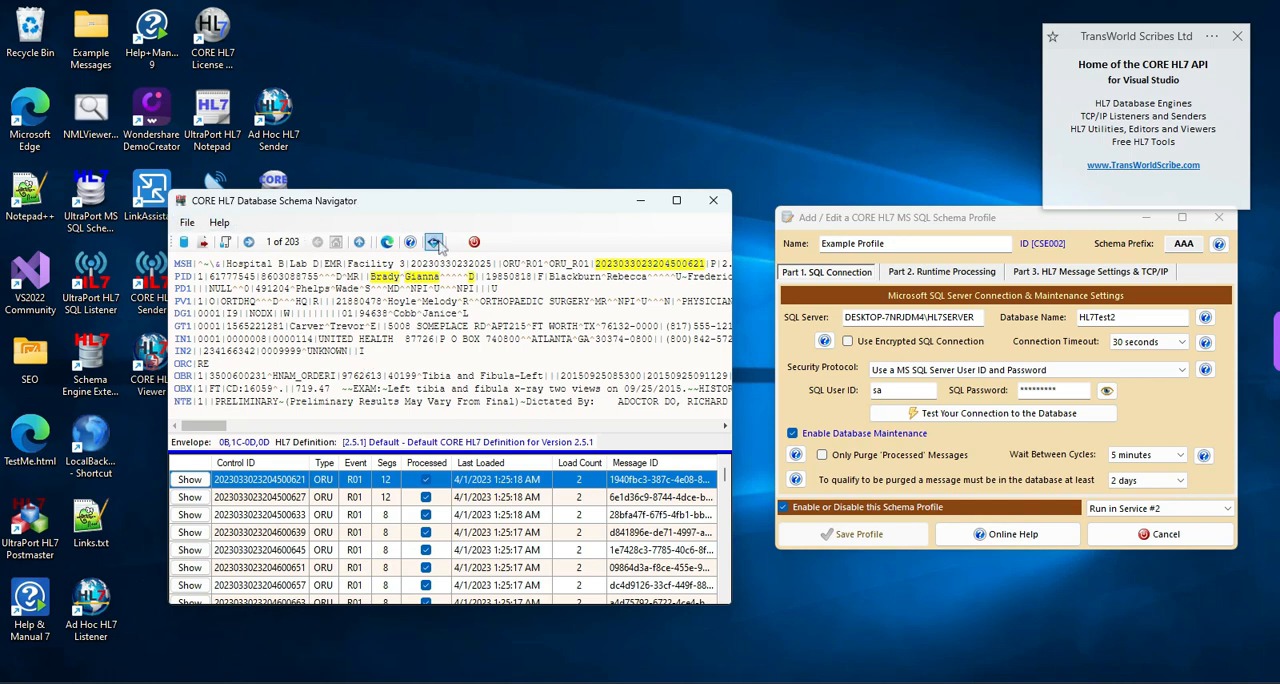
- Browse forward and back through the Navigator's messages, return to the first one, and toggle the message list off and on
mouse_move(399, 392)
left_click(249, 243)
left_click(249, 243)
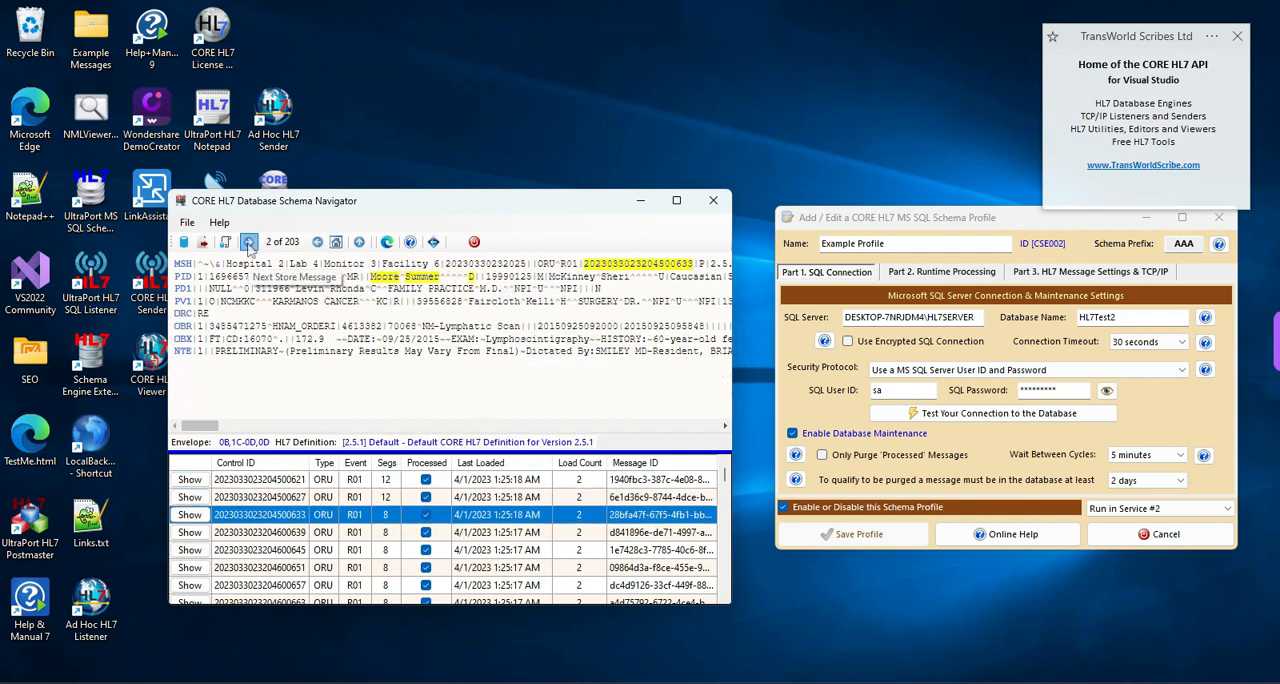
left_click(318, 243)
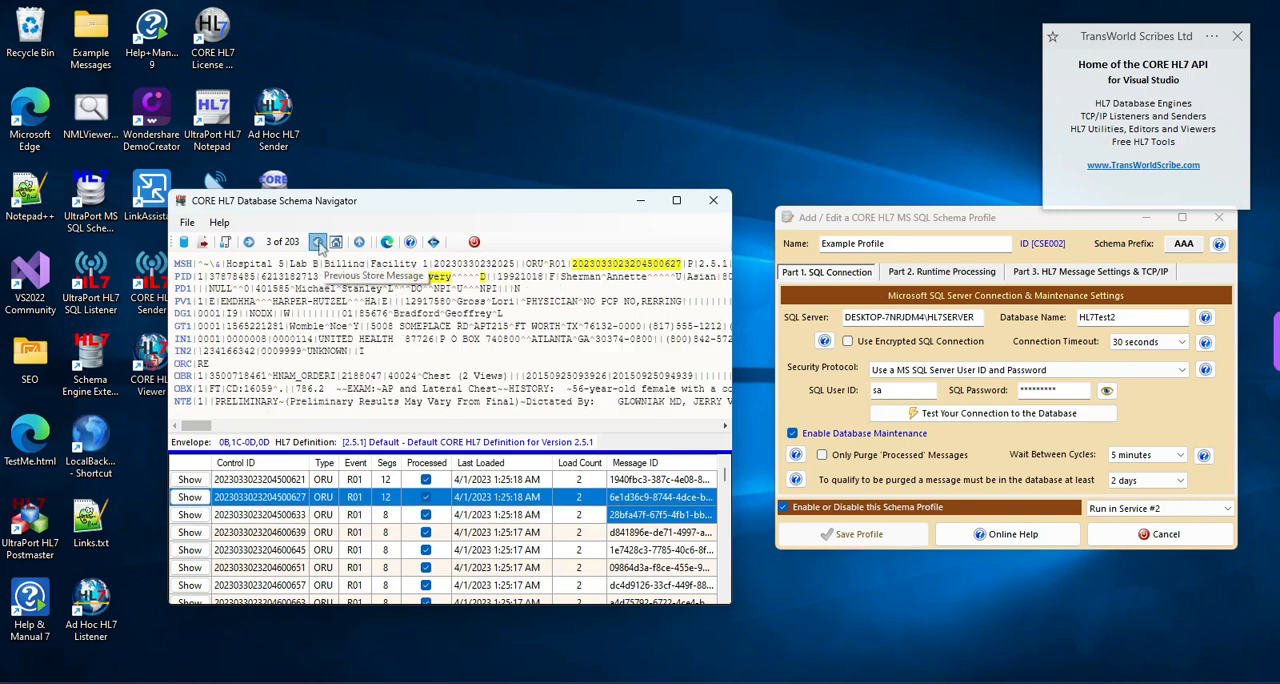
left_click(249, 243)
left_click(249, 243)
left_click(249, 243)
left_click(249, 243)
left_click(249, 243)
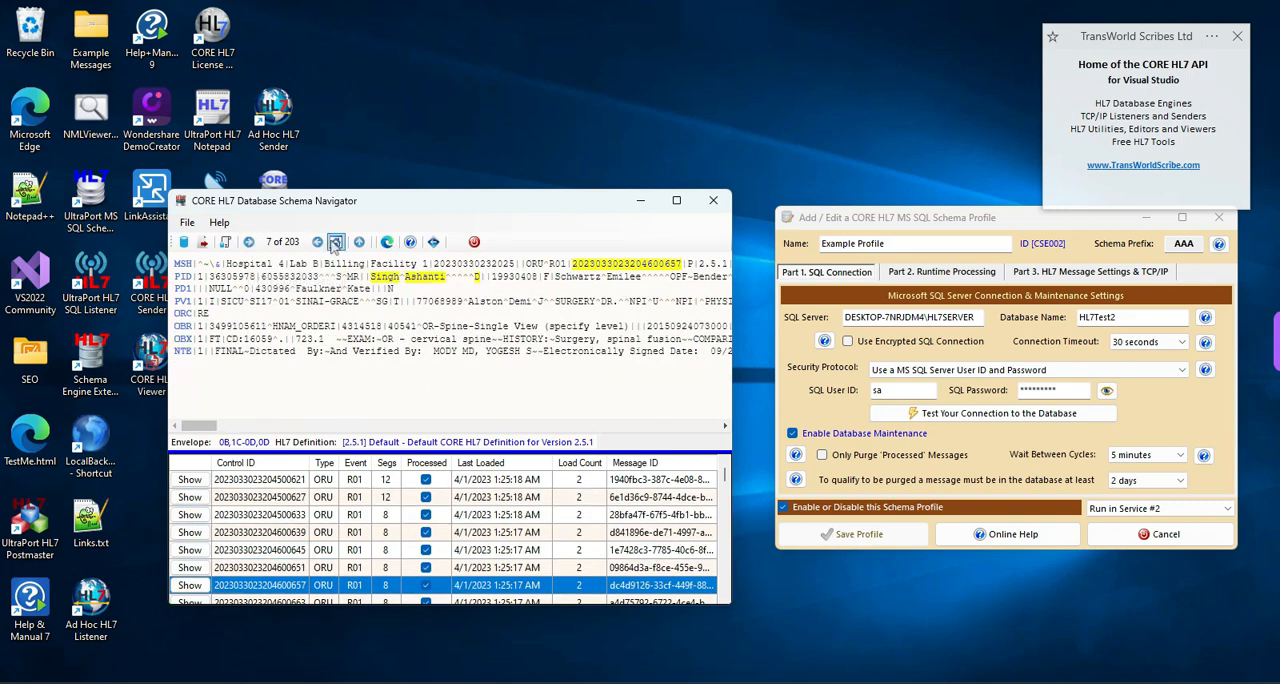
left_click(336, 243)
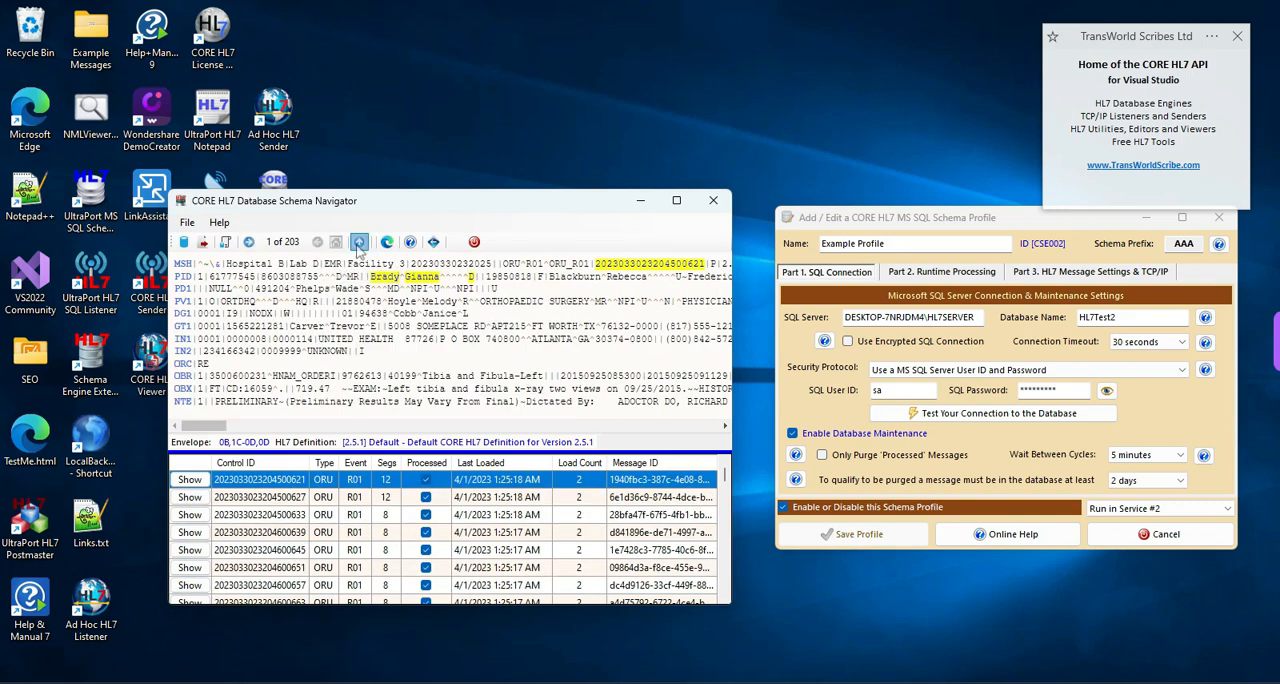
left_click(359, 243)
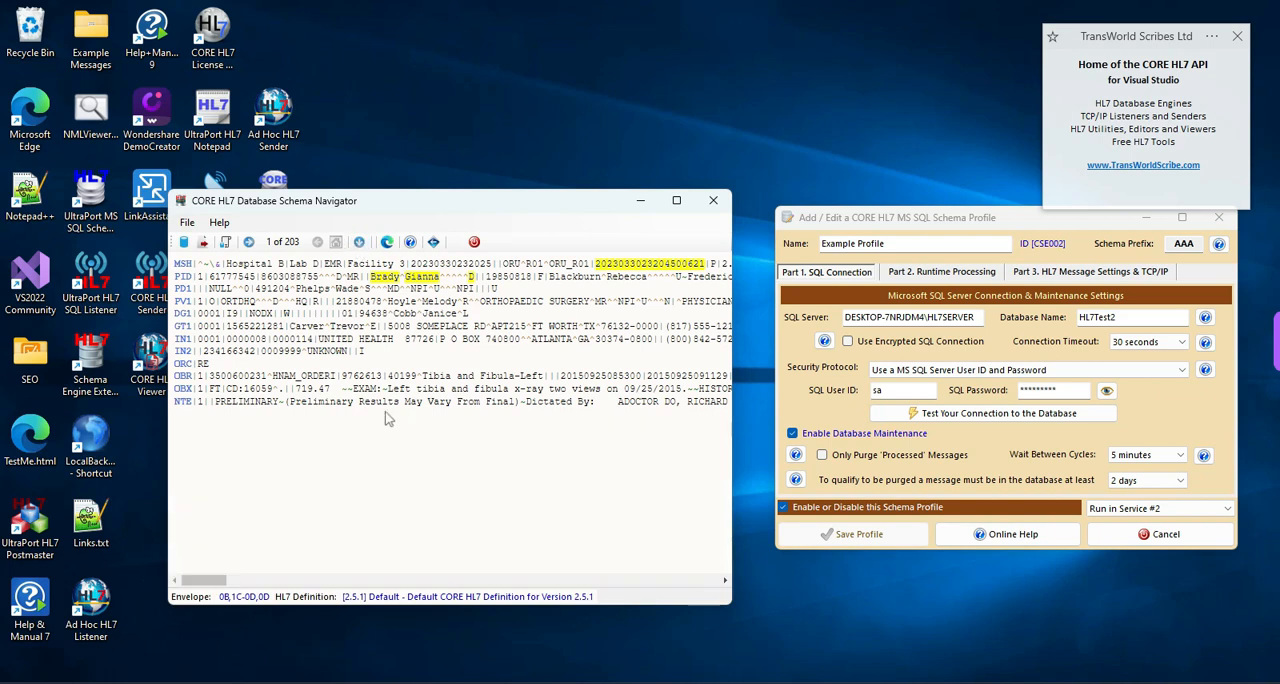
left_click(359, 243)
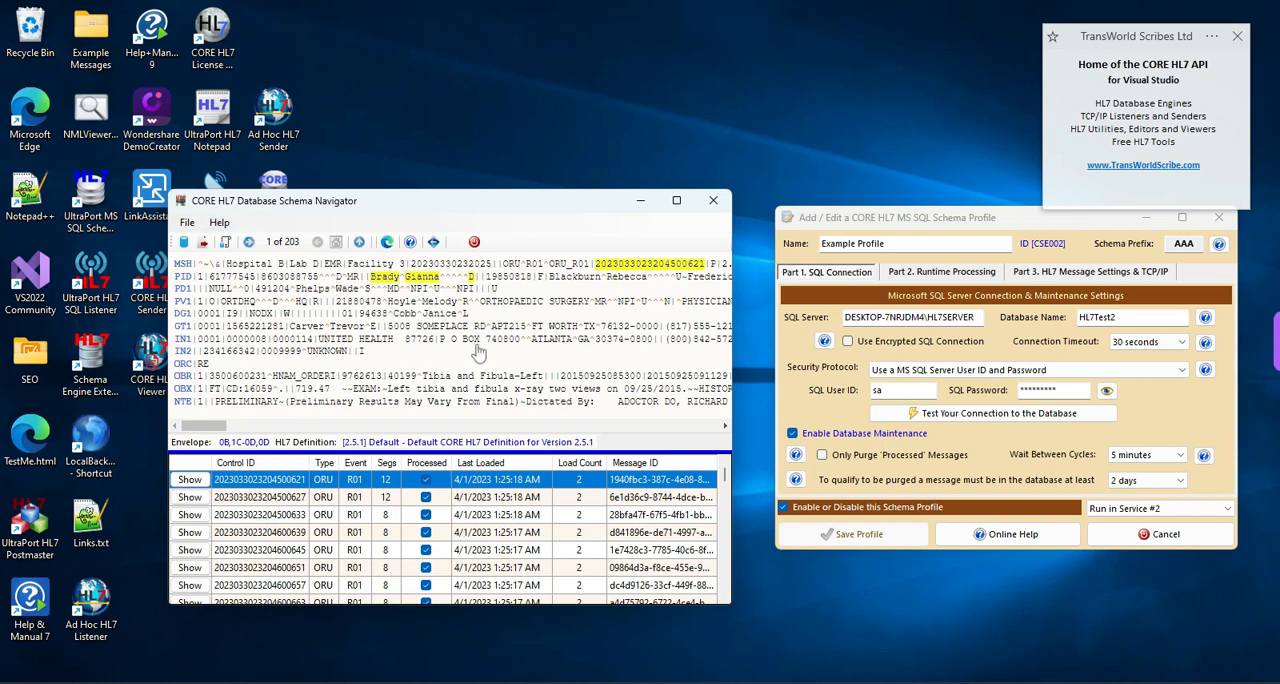
- Examine the first message's PID patient name field report, highlighting the PID_F5_C1 column name and the Message ID, and close it
mouse_move(478, 350)
mouse_move(378, 285)
double_click(384, 281)
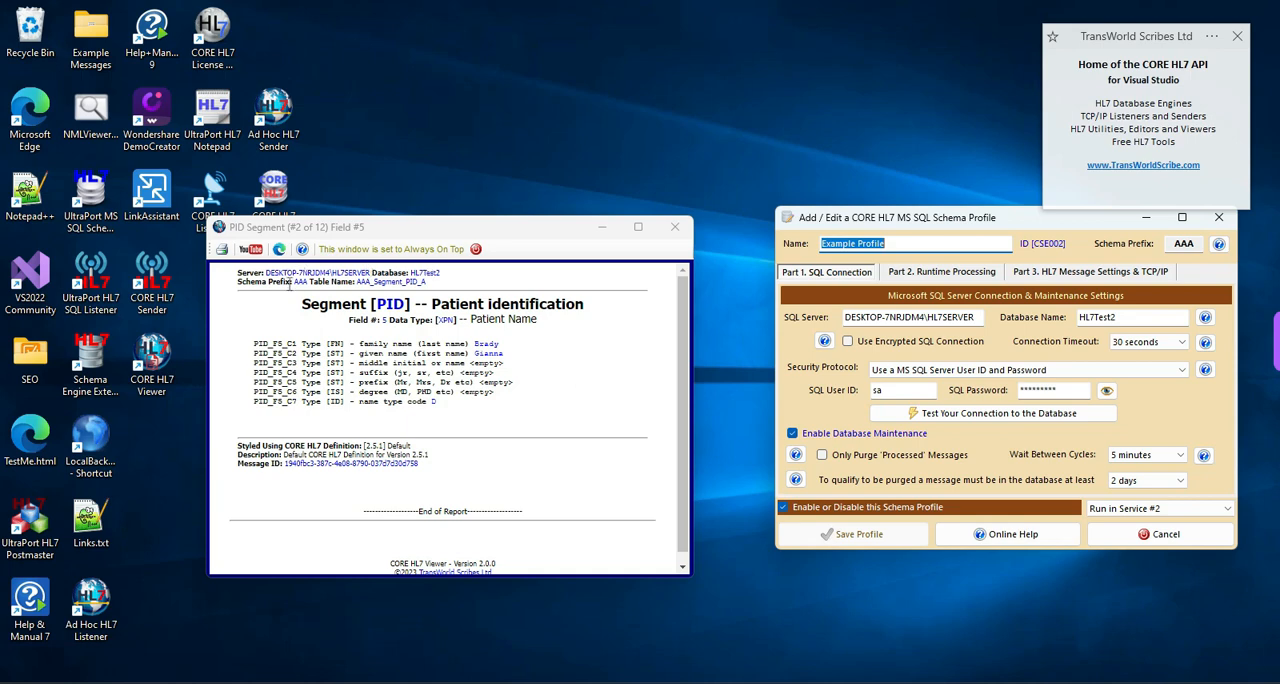
left_click(369, 274)
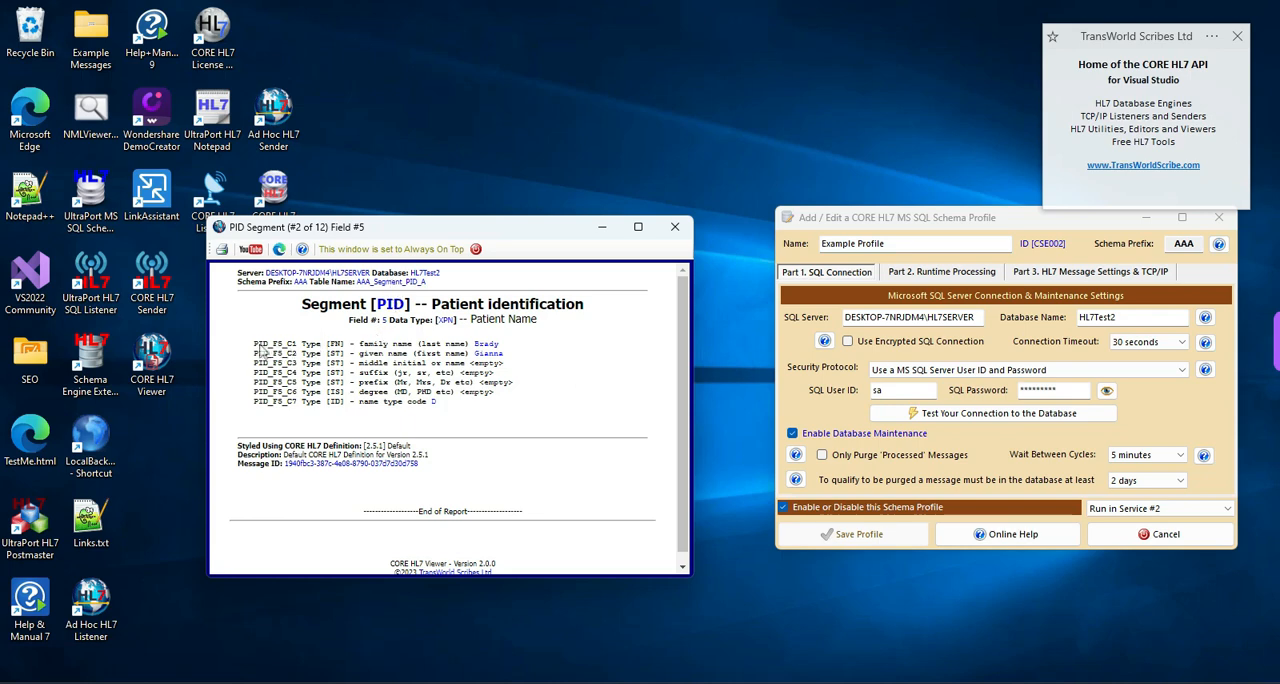
left_click_drag(253, 344, 298, 344)
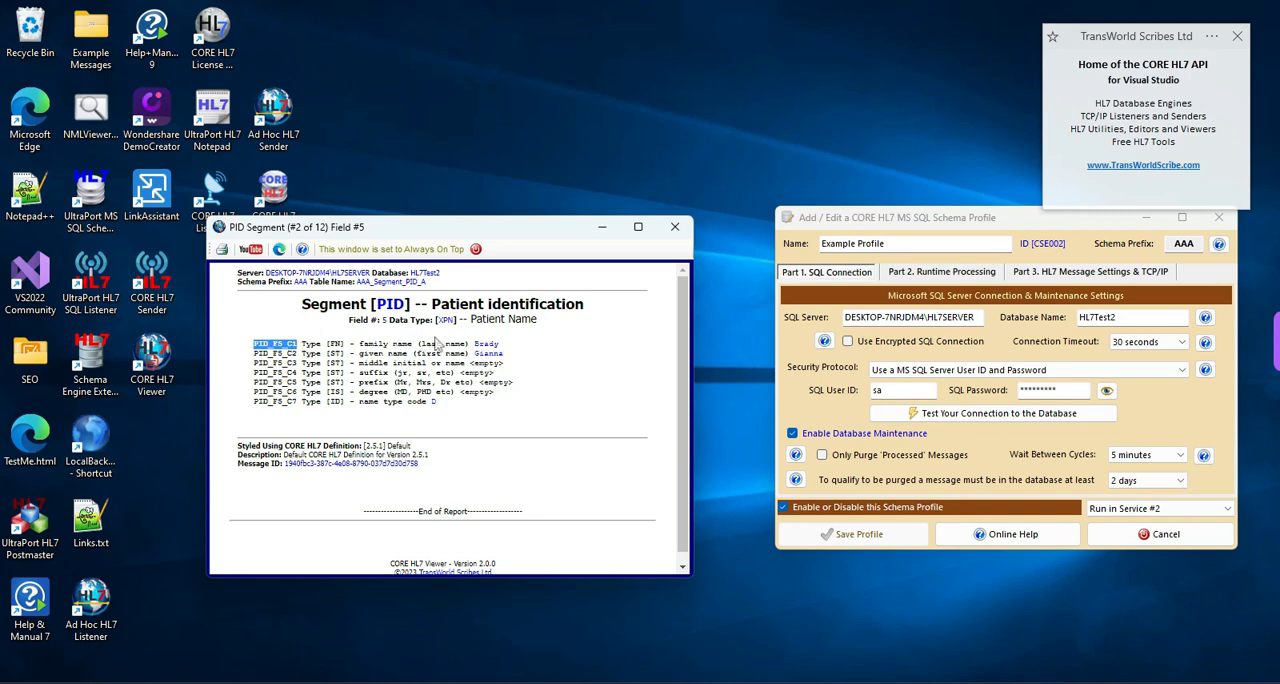
left_click(482, 344)
left_click_drag(254, 344, 289, 342)
left_click(408, 381)
left_click_drag(287, 464, 414, 464)
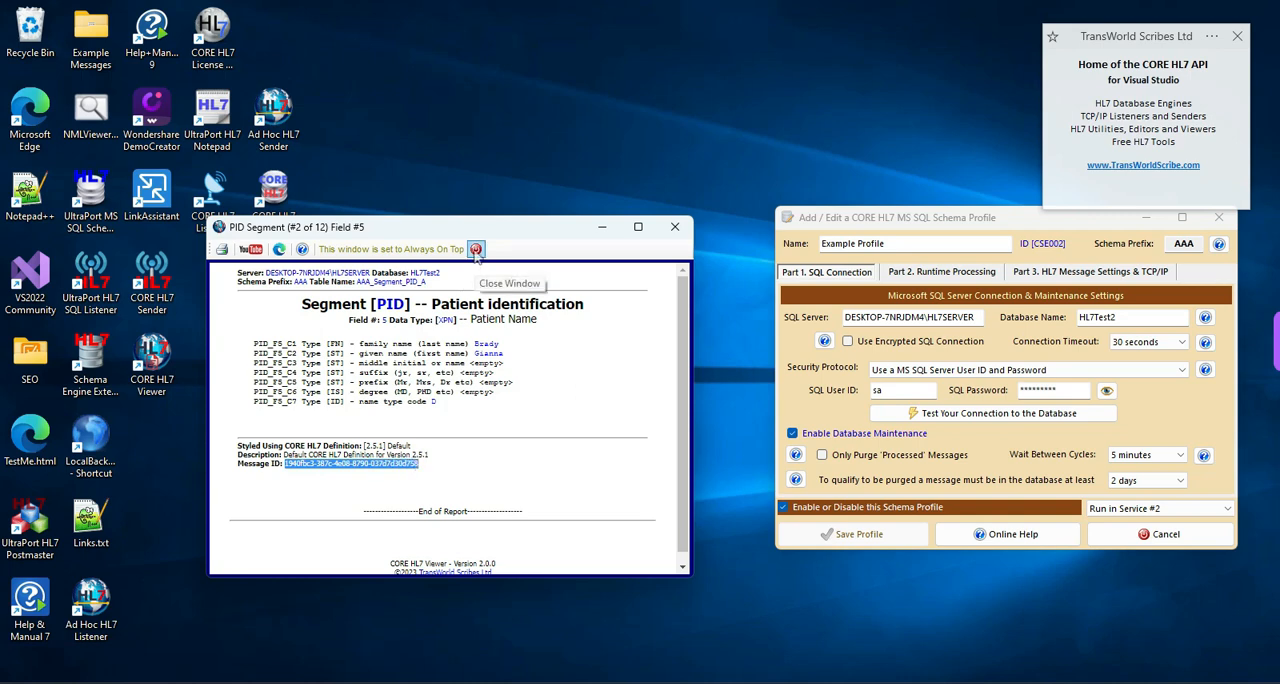
left_click(476, 250)
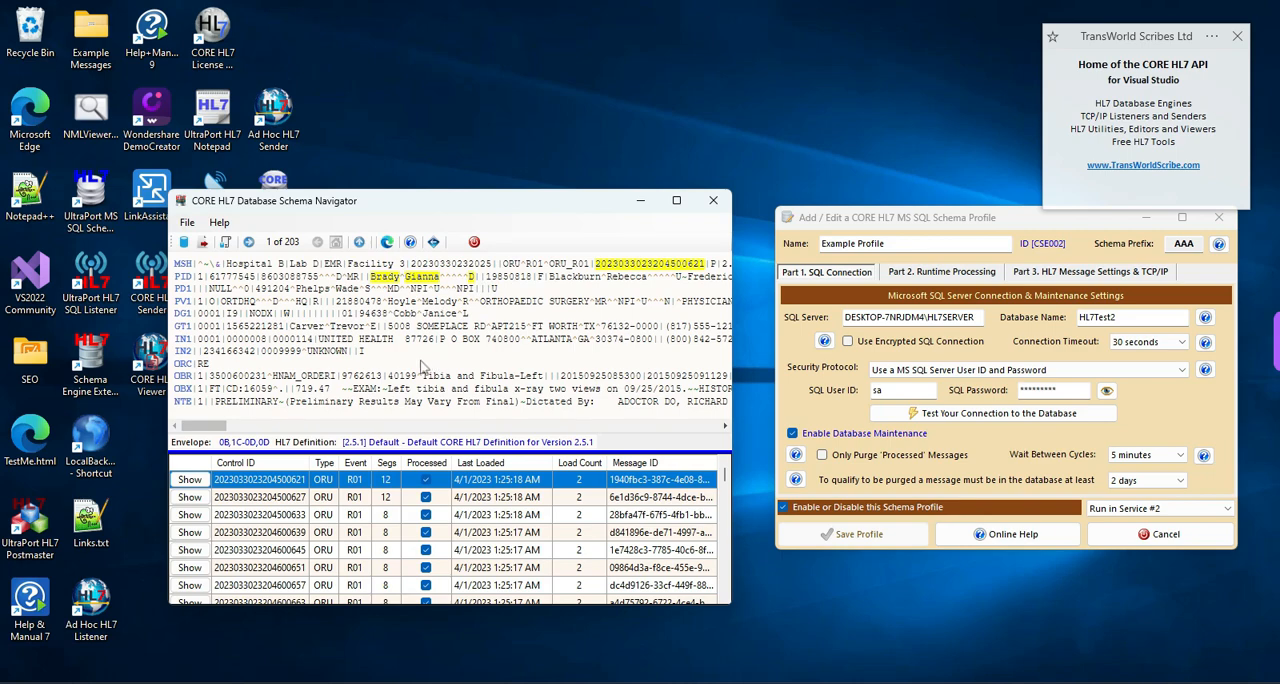
- Open the first message's PV1 segment report and examine its field counts and first SQL table name
double_click(184, 311)
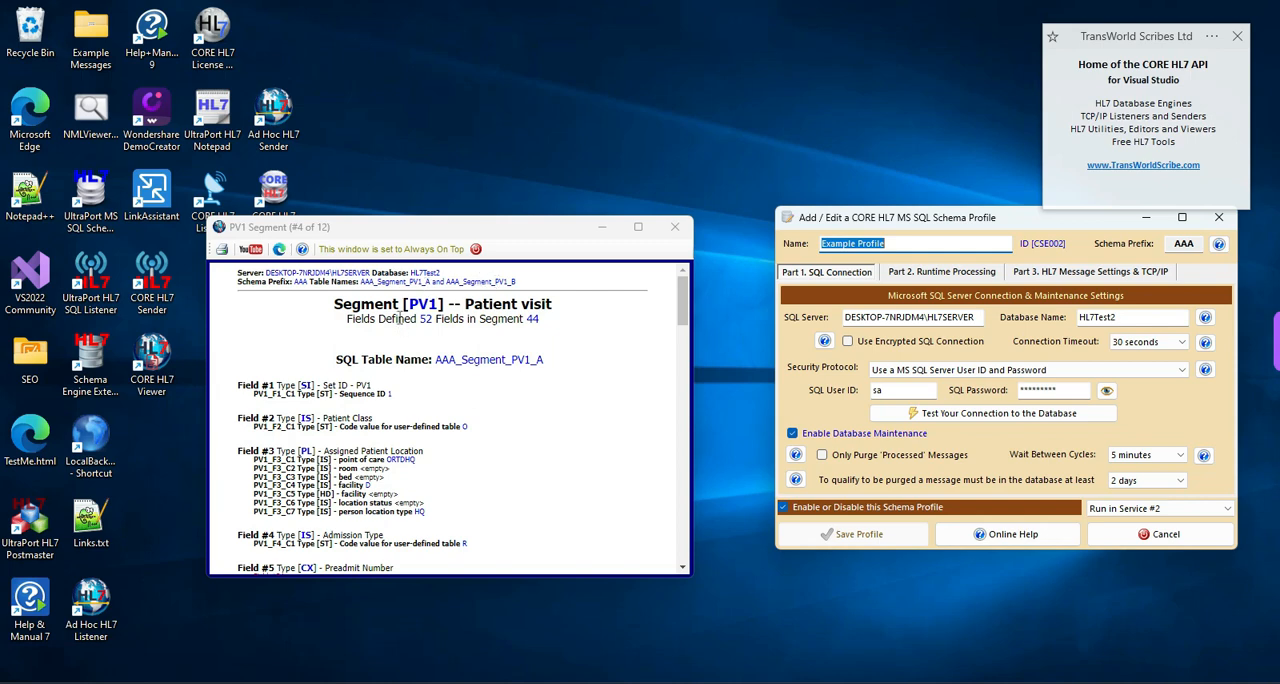
left_click(400, 318)
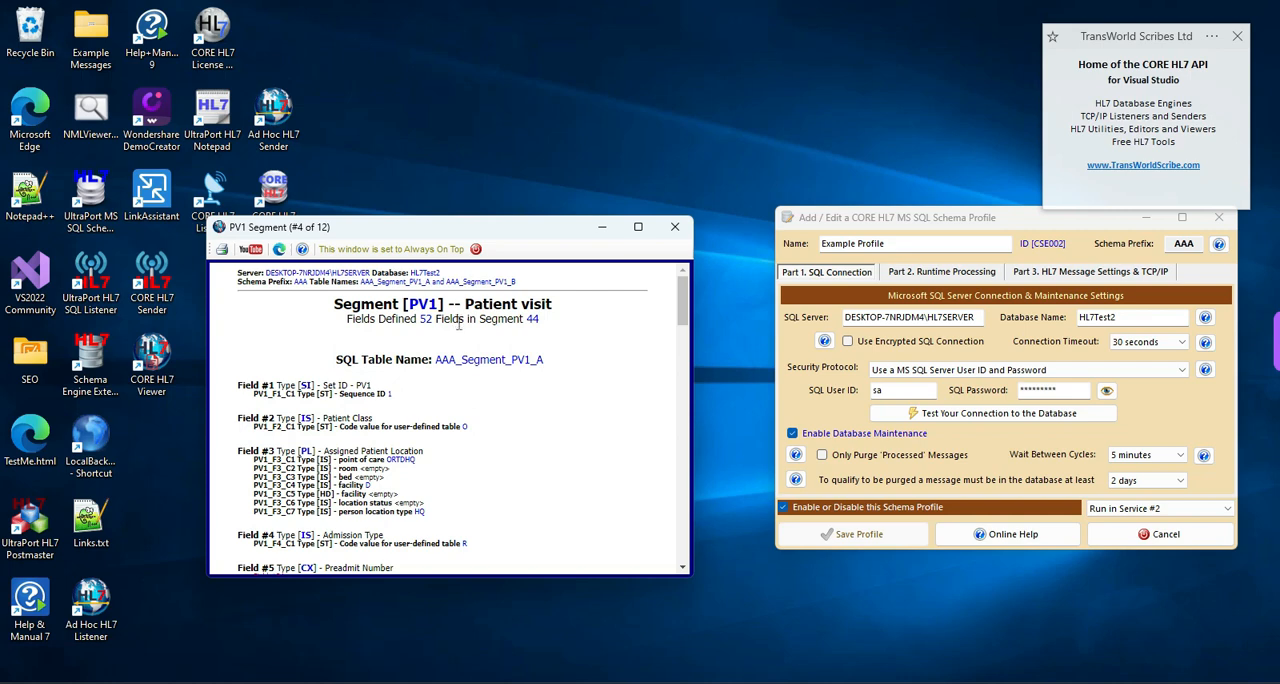
double_click(532, 318)
left_click(576, 376)
left_click_drag(440, 359, 566, 378)
left_click(566, 378)
- Read through the PV1 report's field list down to the fields stored in the AAA_Segment_PV1_B table
scroll(562, 390, "down", 8)
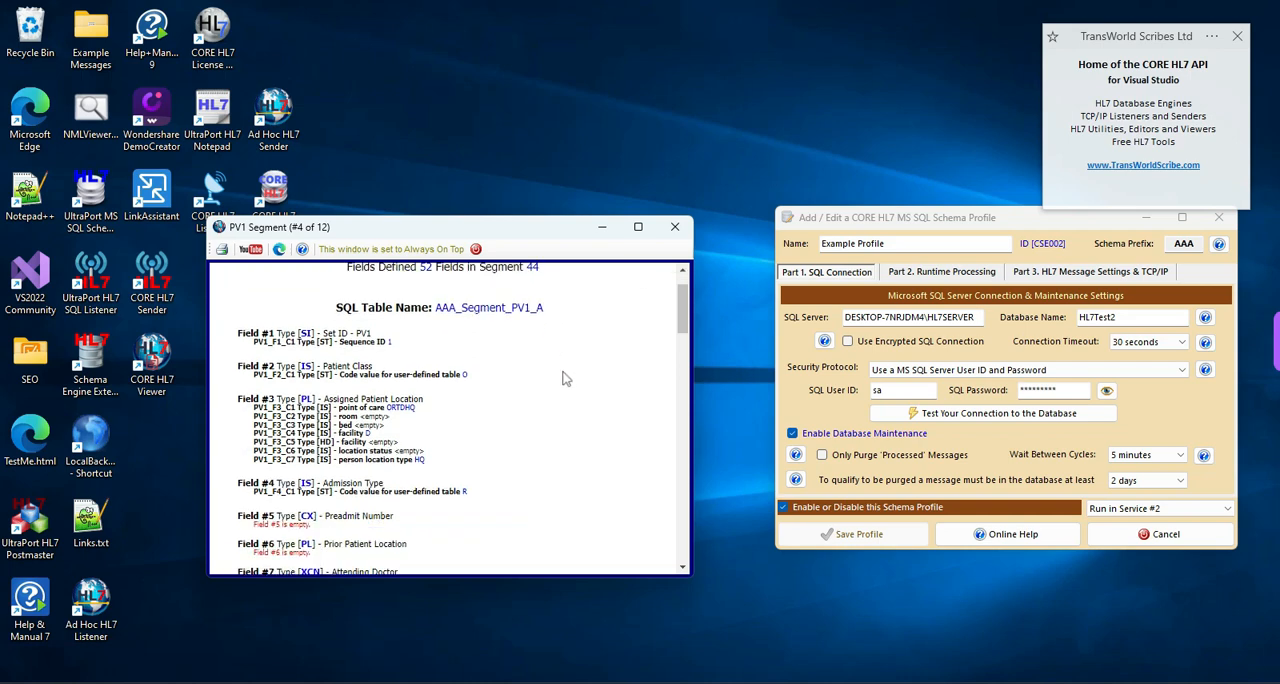
scroll(562, 378, "down", 6)
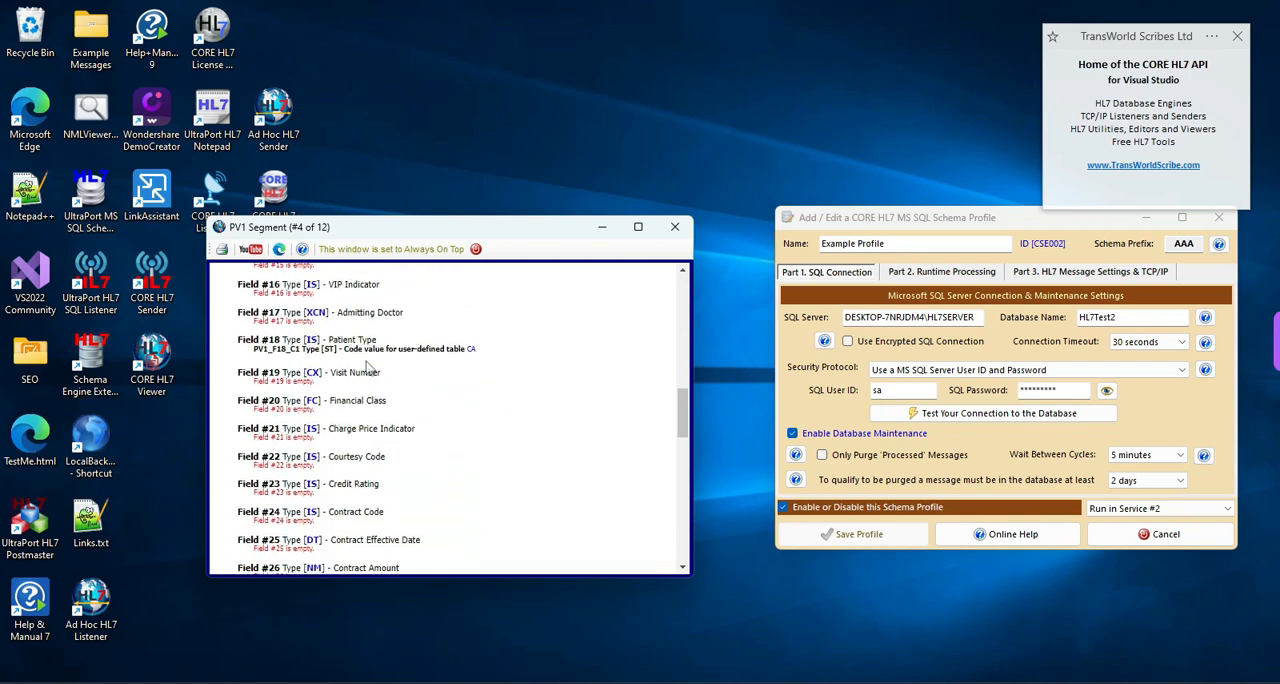
scroll(590, 368, "down", 5)
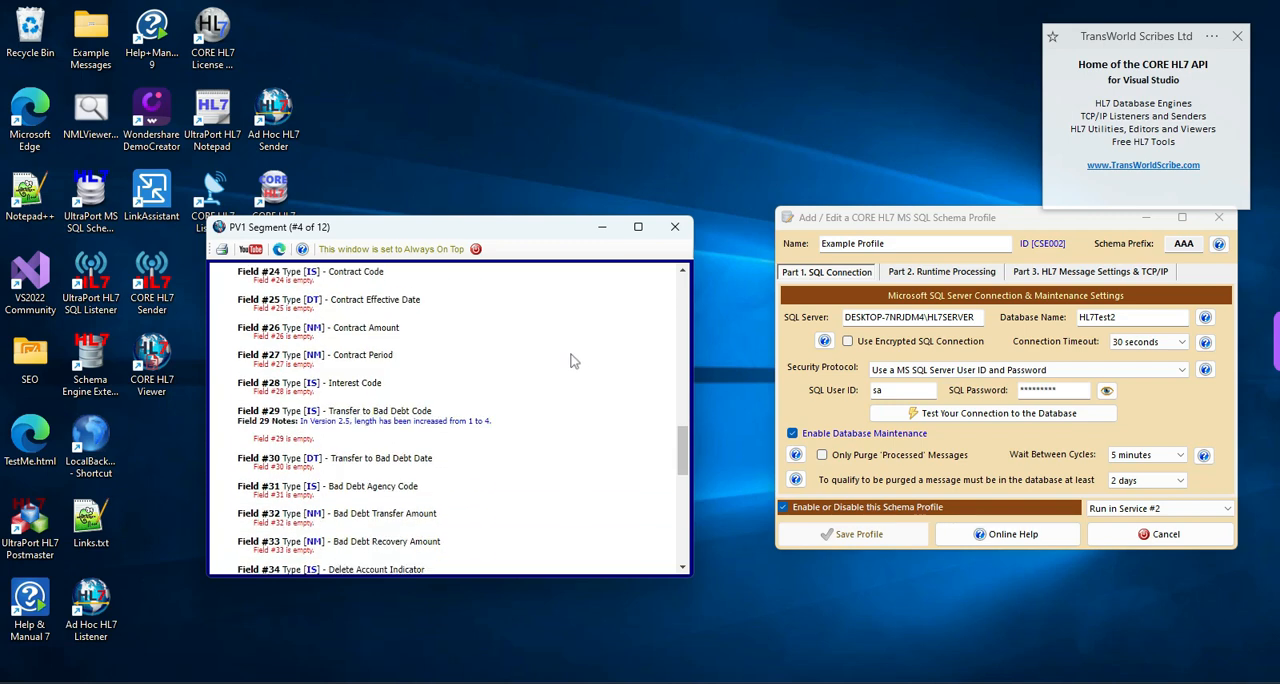
scroll(573, 361, "down", 3)
scroll(565, 361, "down", 3)
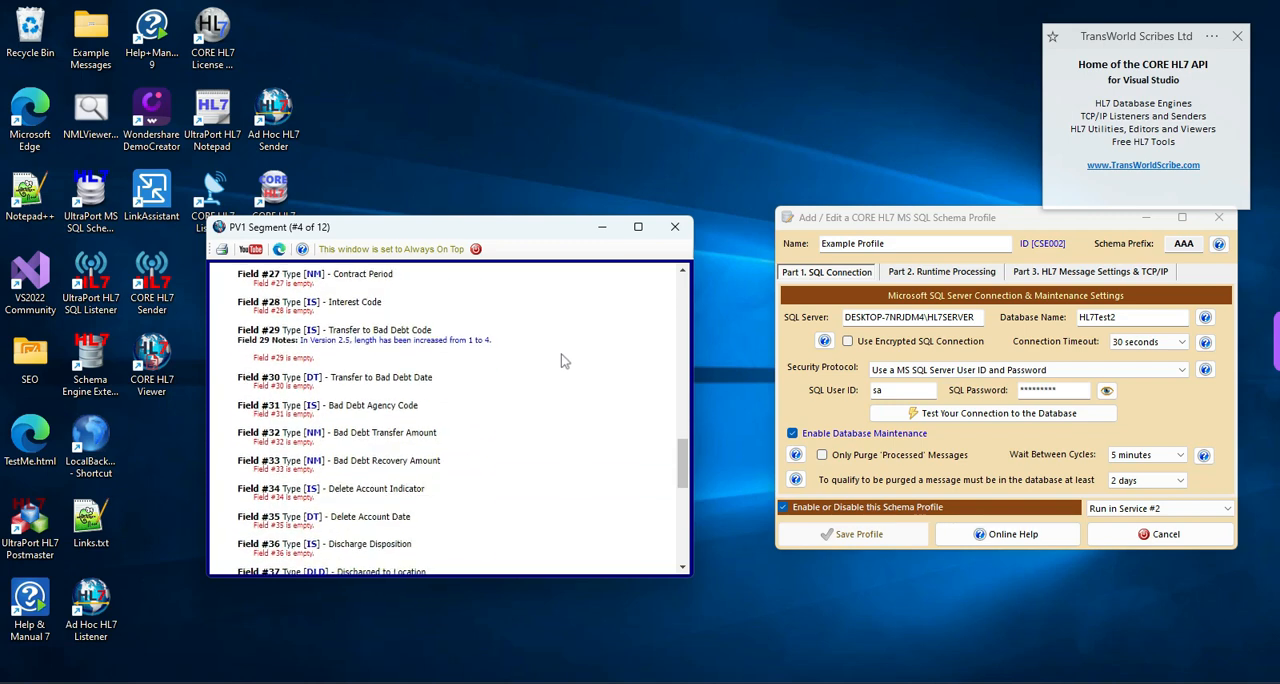
scroll(474, 323, "up", 3)
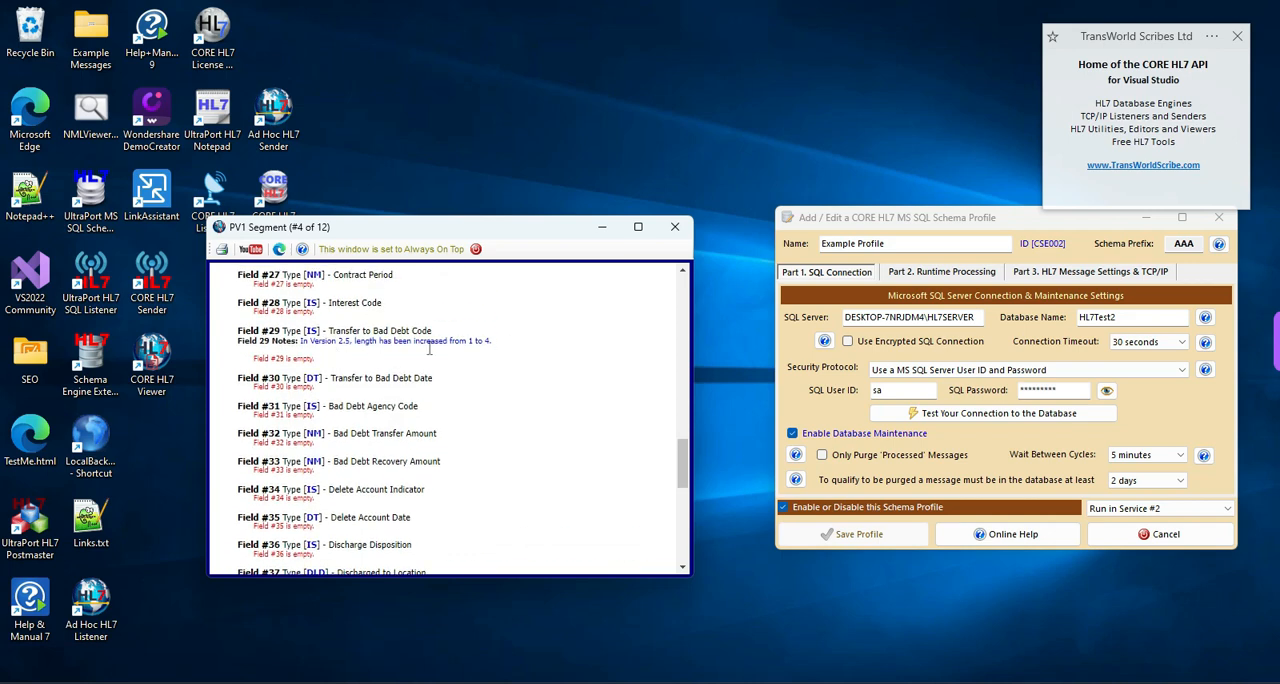
scroll(549, 378, "down", 3)
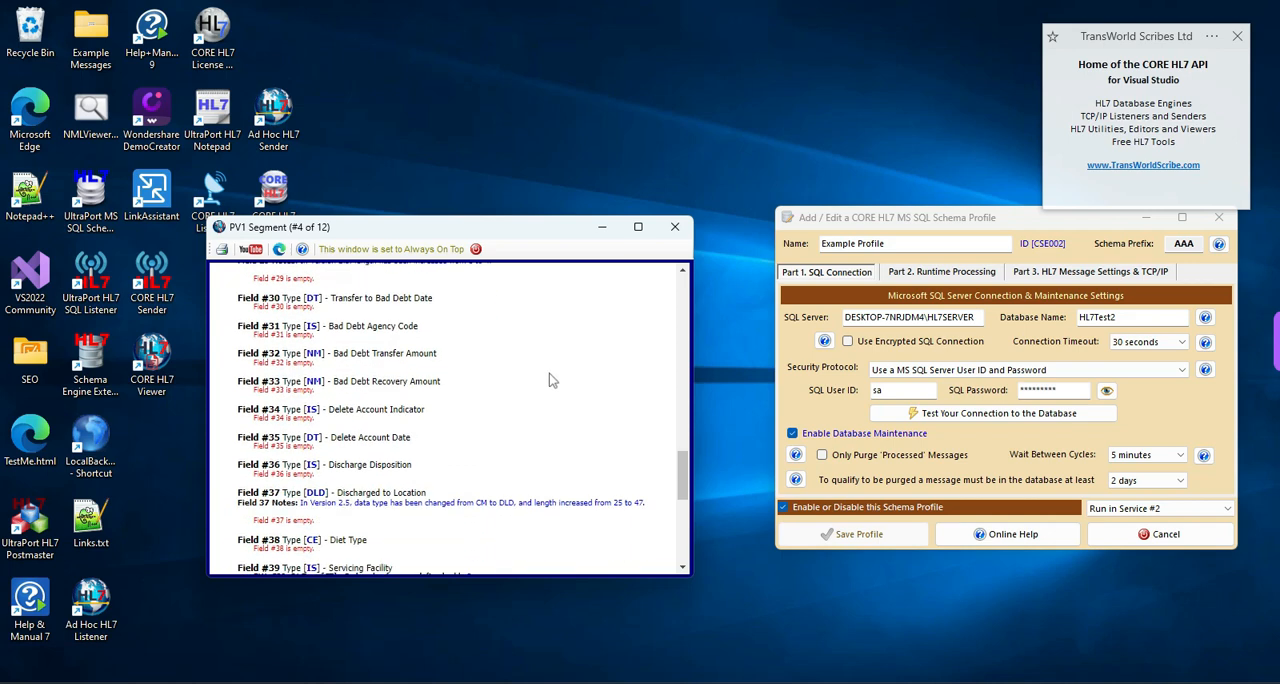
scroll(549, 378, "down", 8)
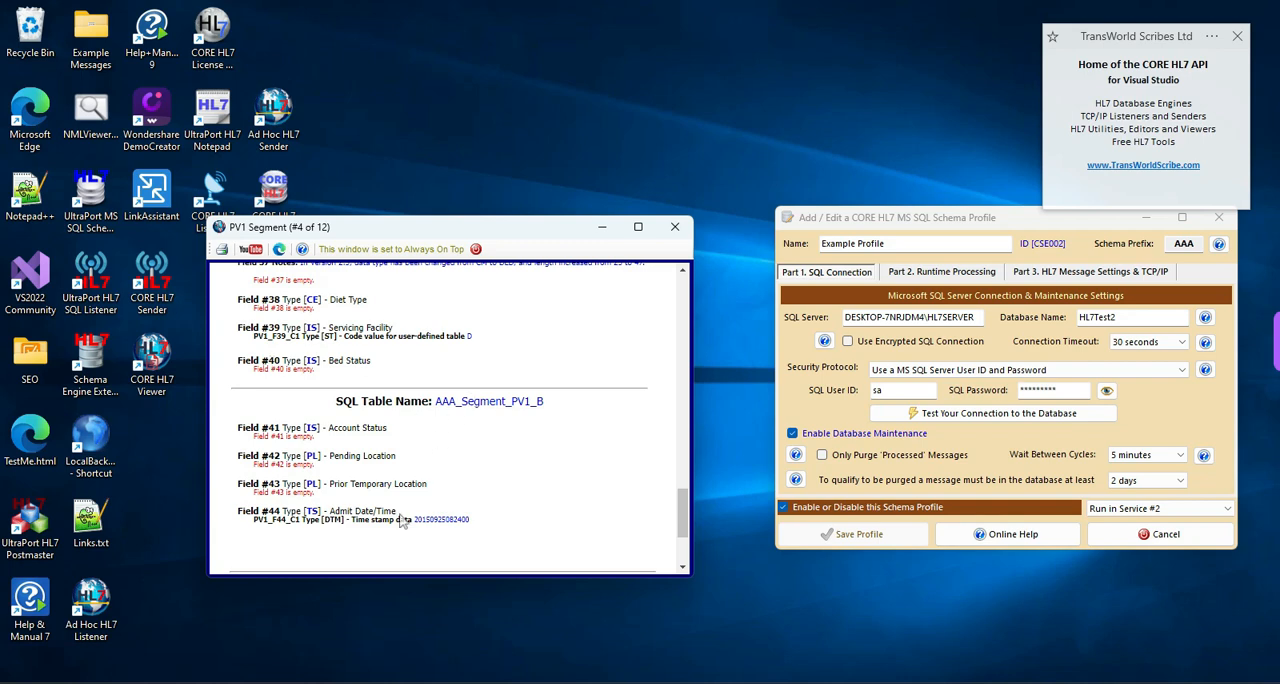
- Highlight the PV1_F44_C1 admit date/time column description, view the end of the report, and close it
left_click_drag(415, 521, 505, 501)
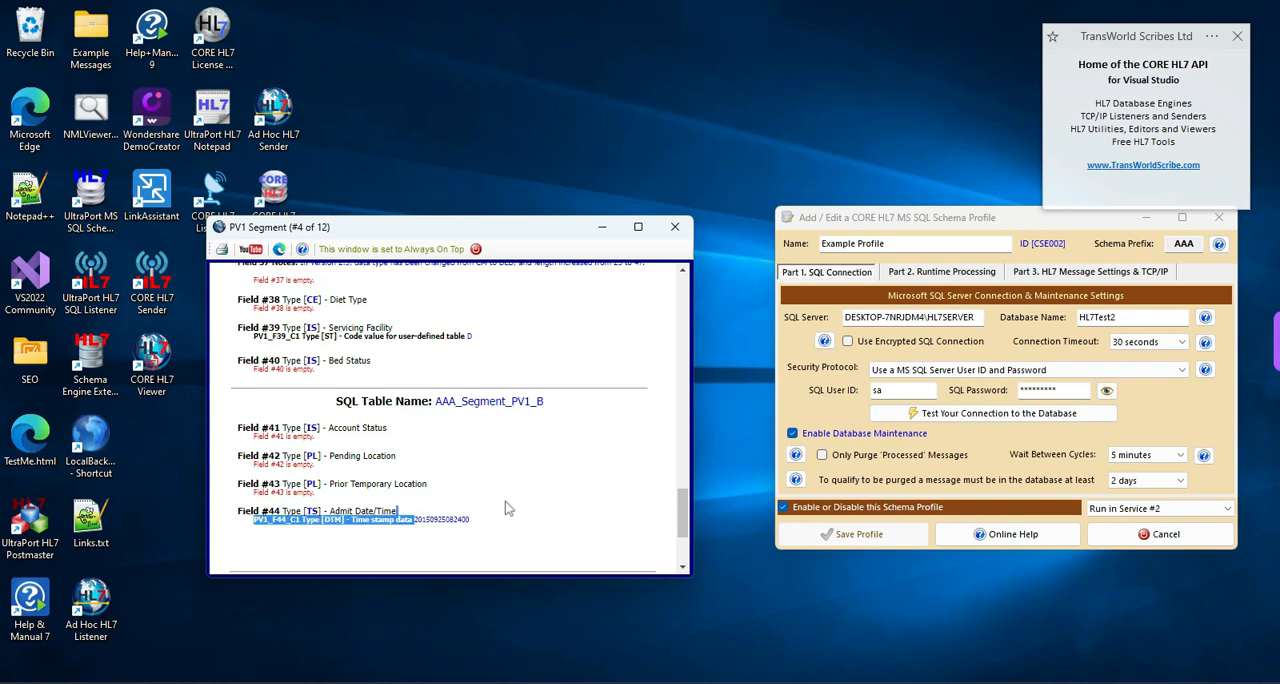
left_click(507, 509)
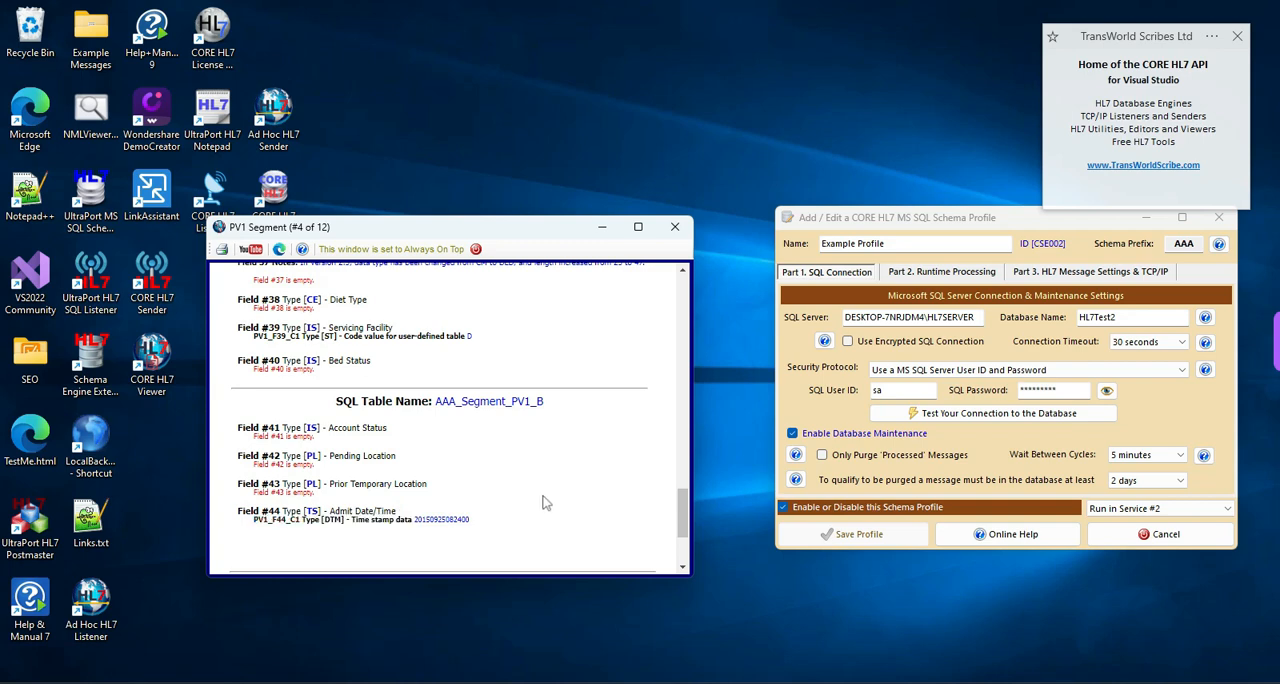
scroll(543, 485, "down", 3)
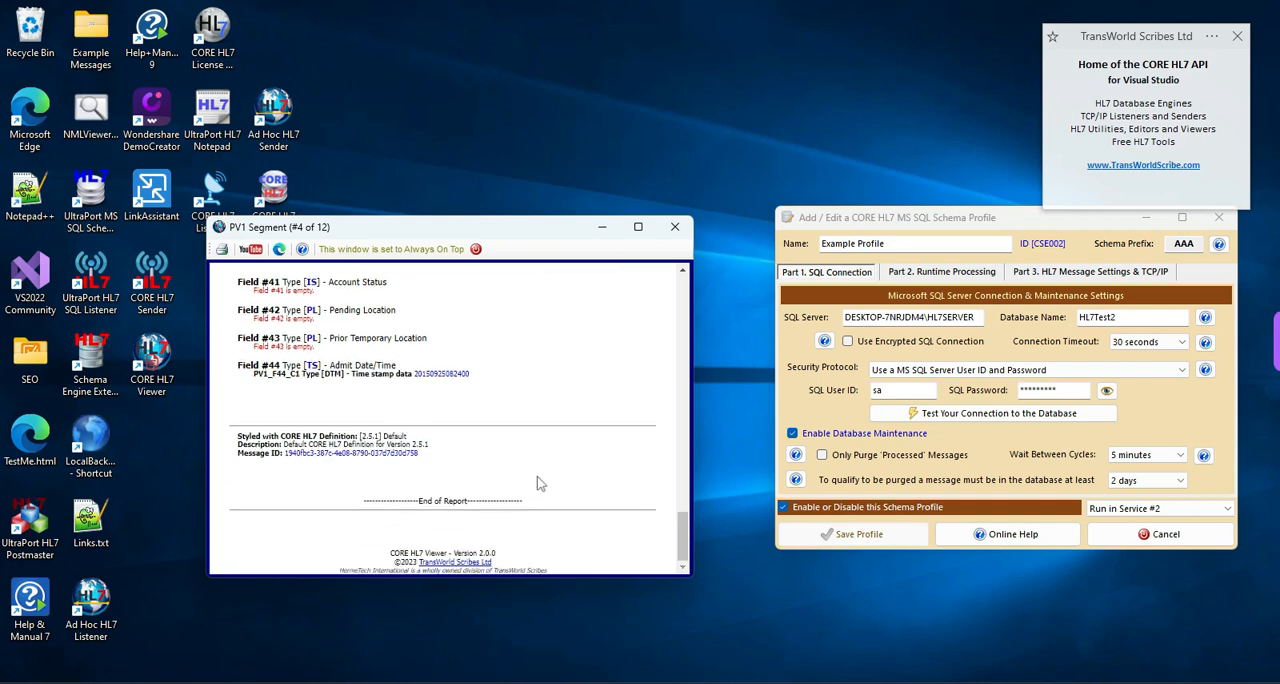
left_click(476, 250)
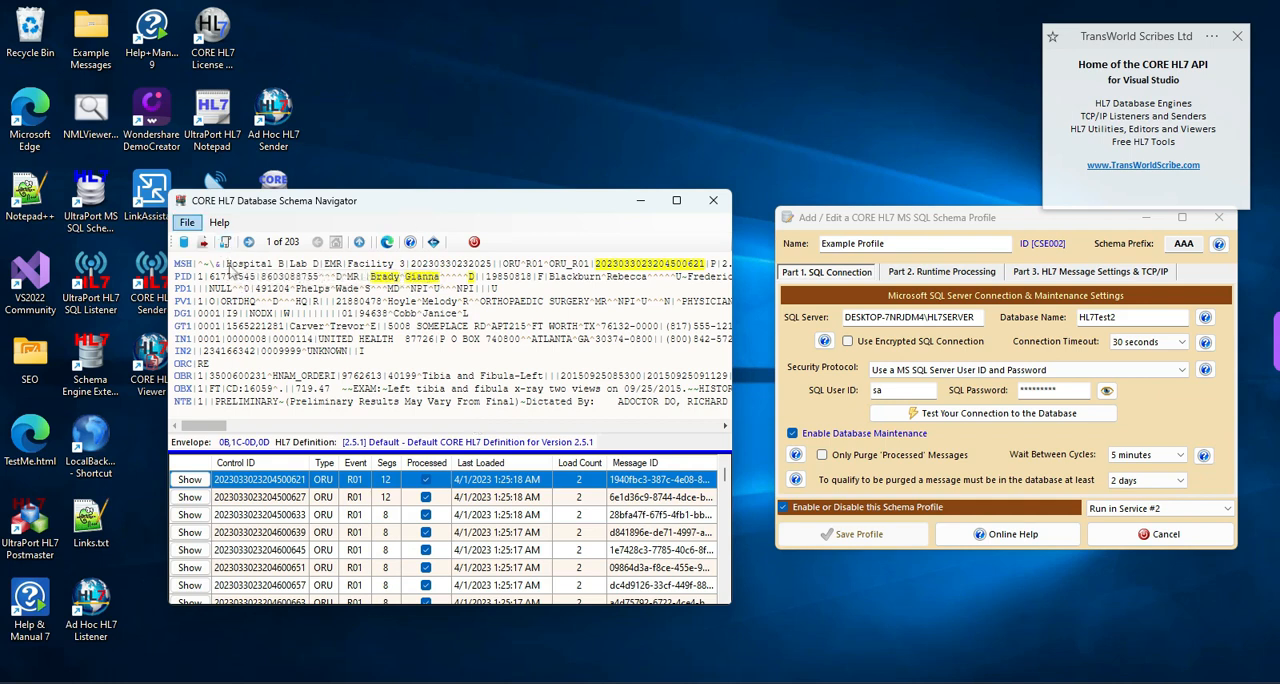
- Select the fifth message in the Navigator, generate its SQL query script, and review the script from start to end
left_click(257, 532)
left_click(256, 550)
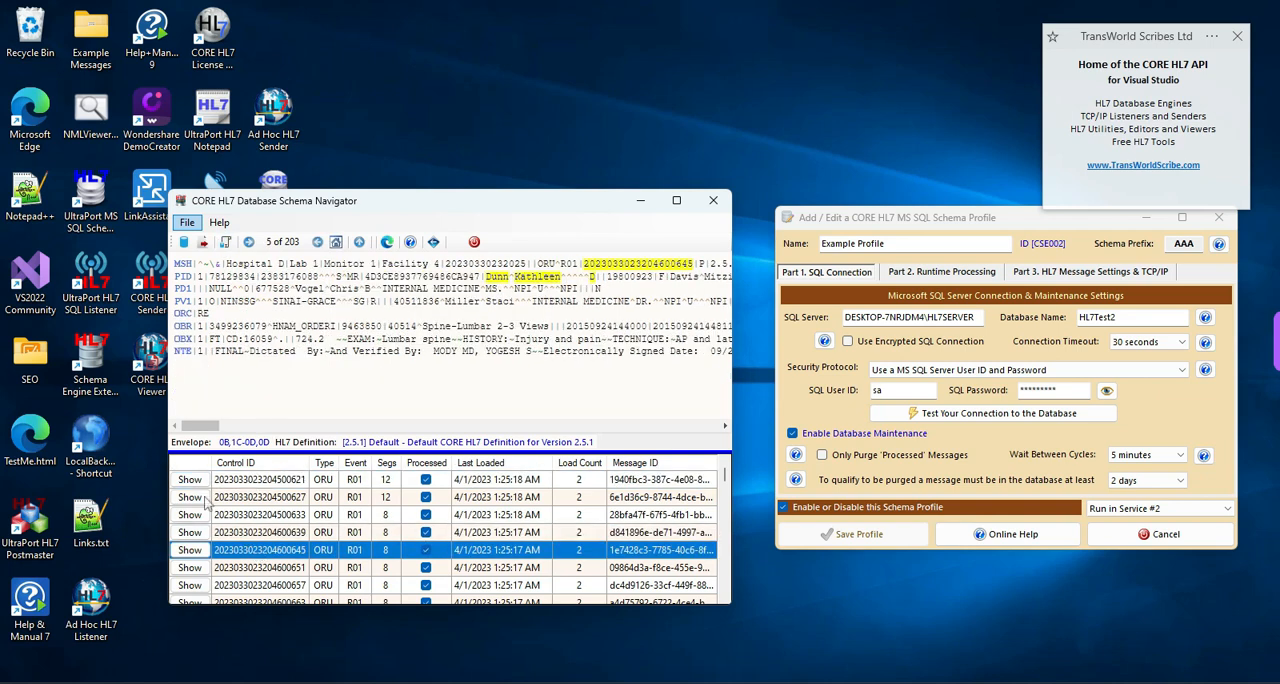
left_click(225, 243)
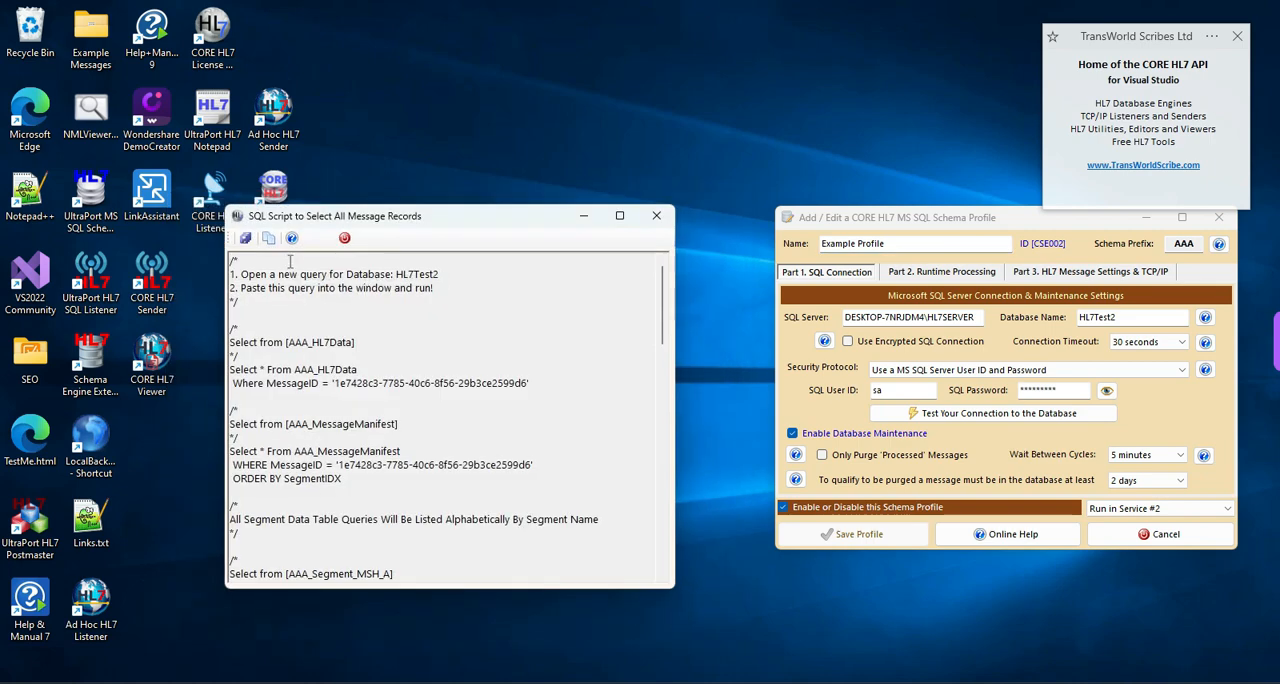
scroll(416, 320, "down", 3)
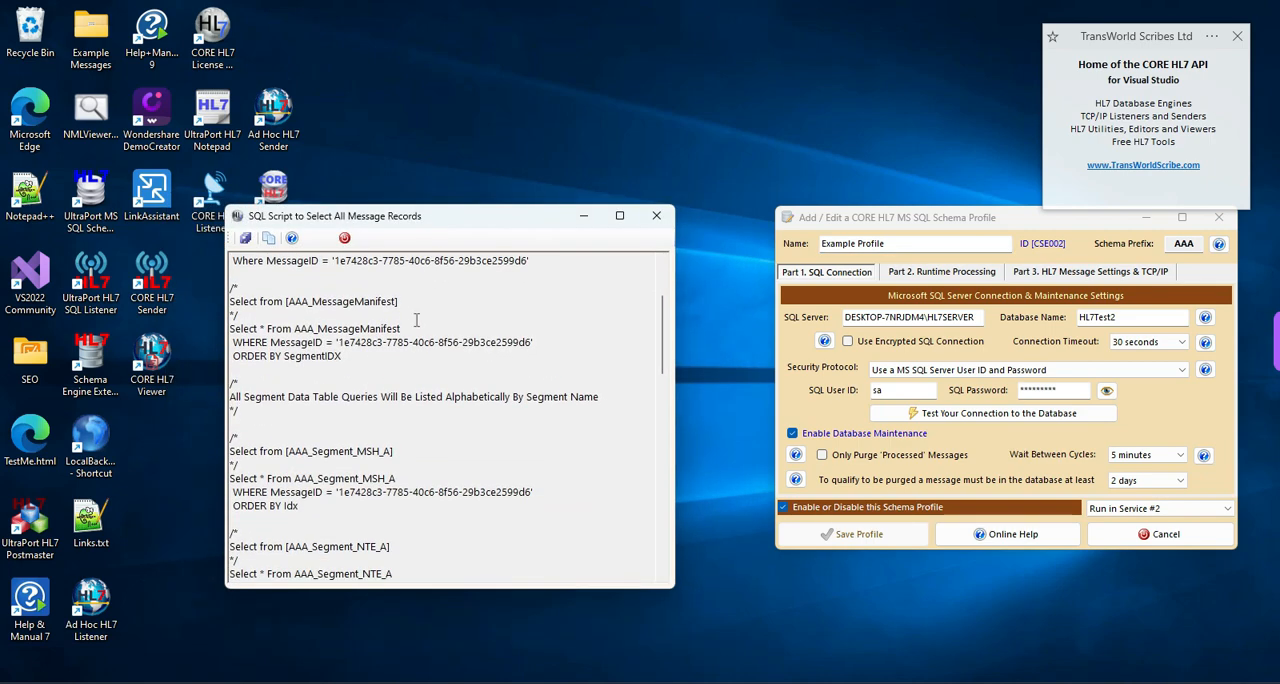
scroll(416, 320, "down", 9)
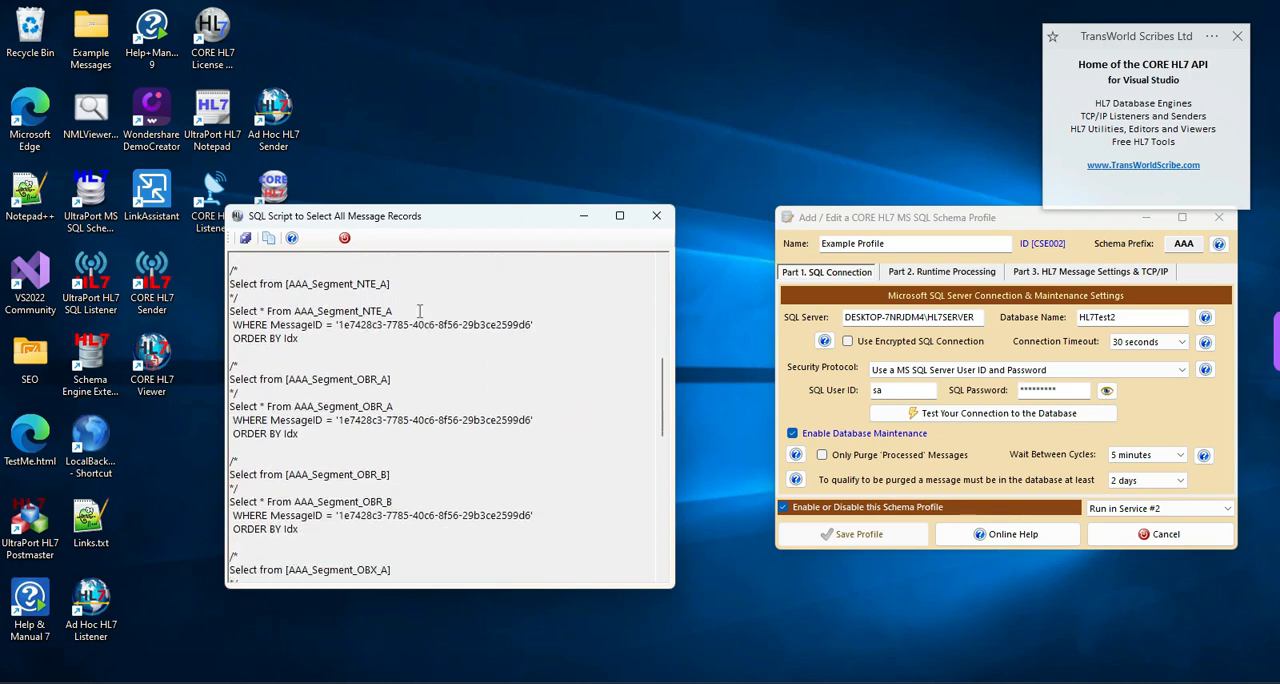
scroll(420, 308, "down", 9)
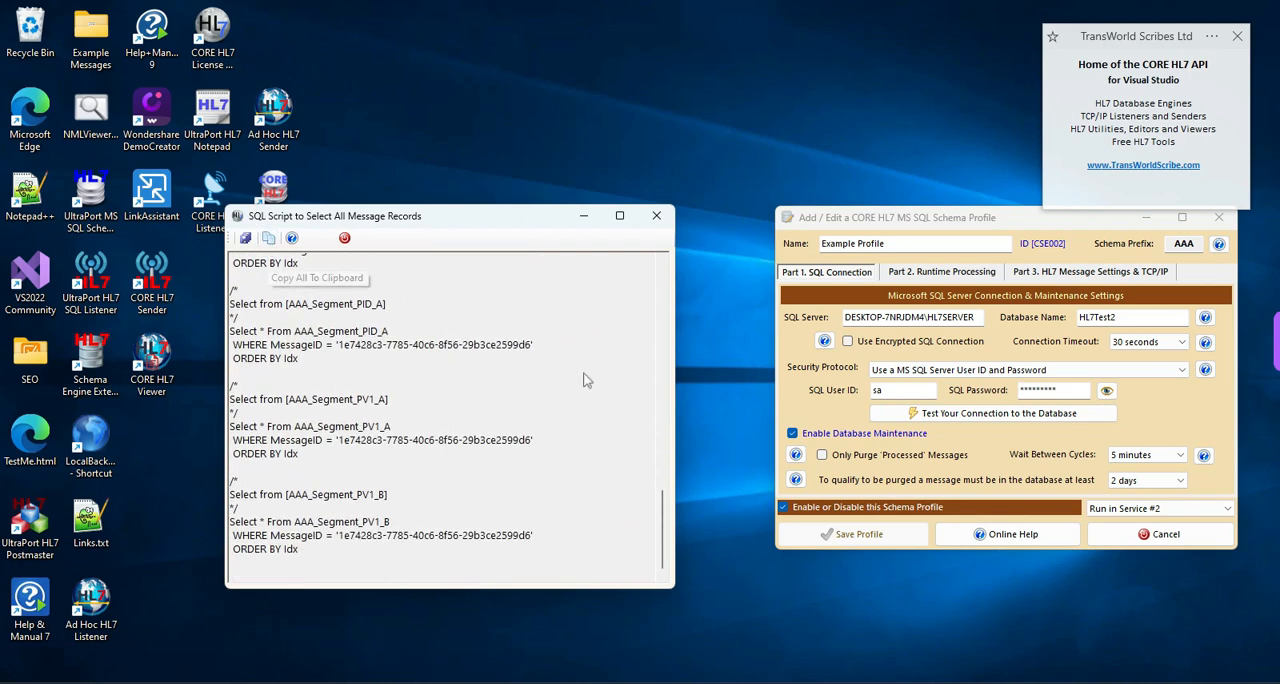
left_click_drag(664, 551, 658, 268)
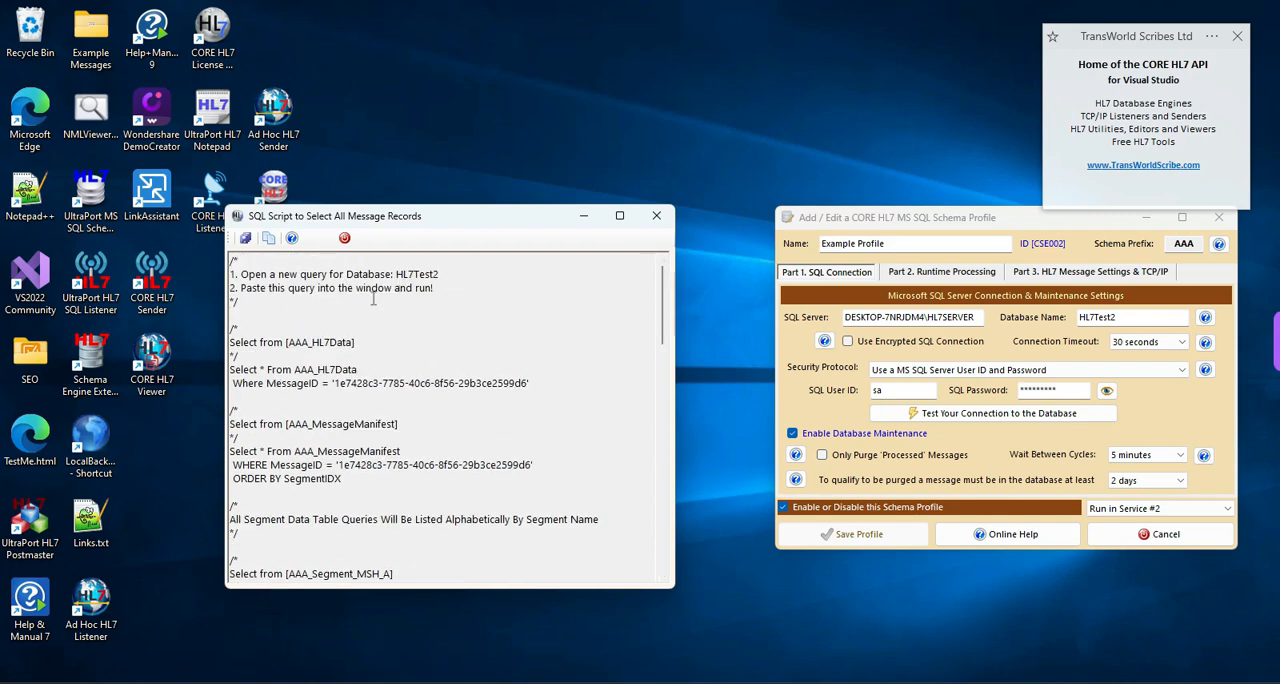
- Copy the whole script, switch to SQL Server Management Studio, and execute it in a new query on HL7Test2
left_click(269, 240)
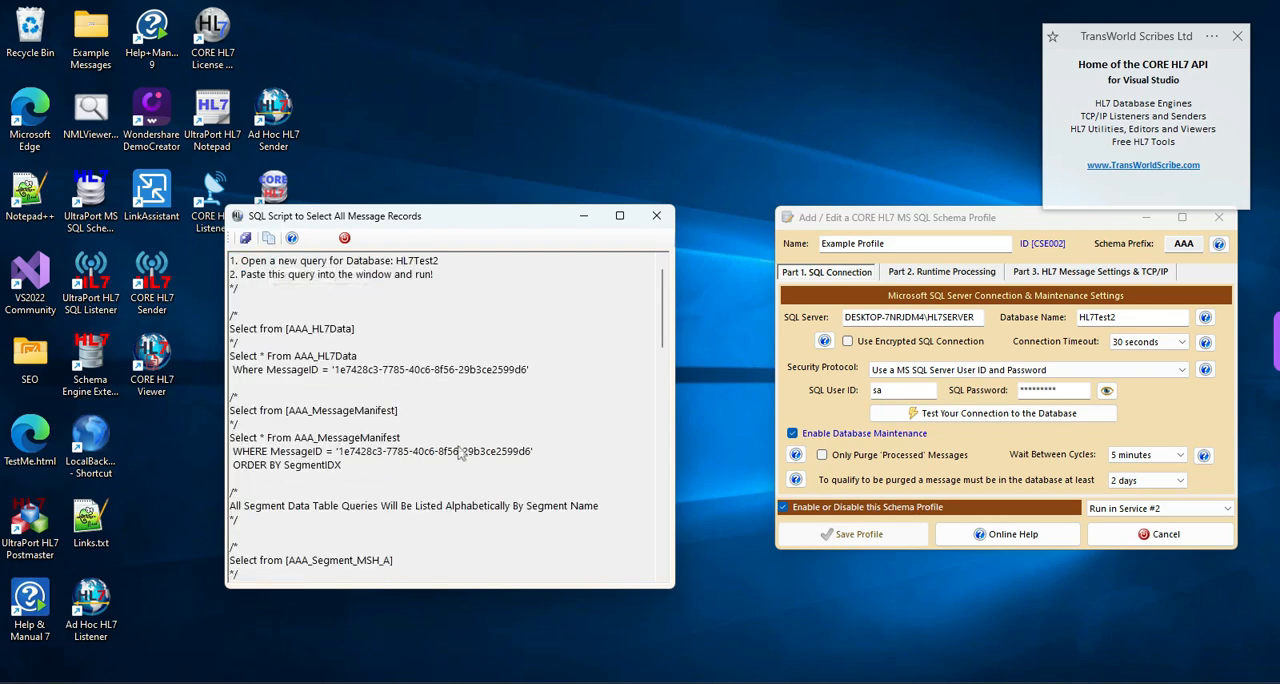
left_click(784, 683)
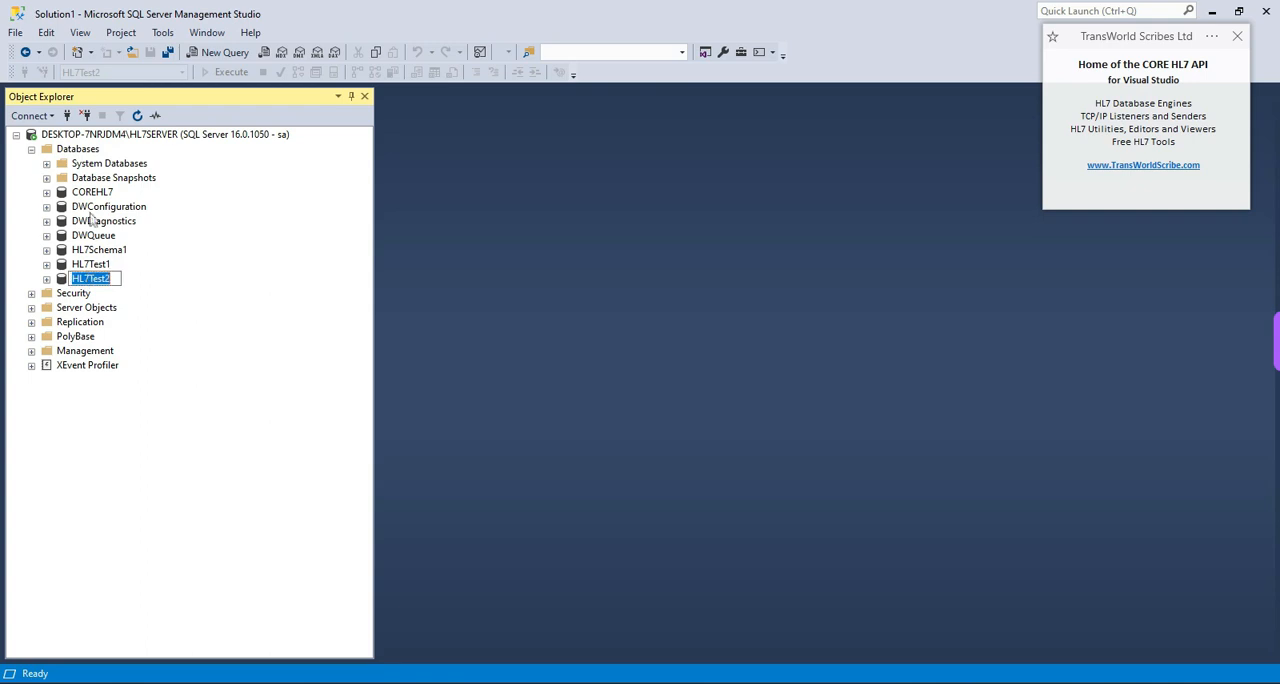
left_click(218, 54)
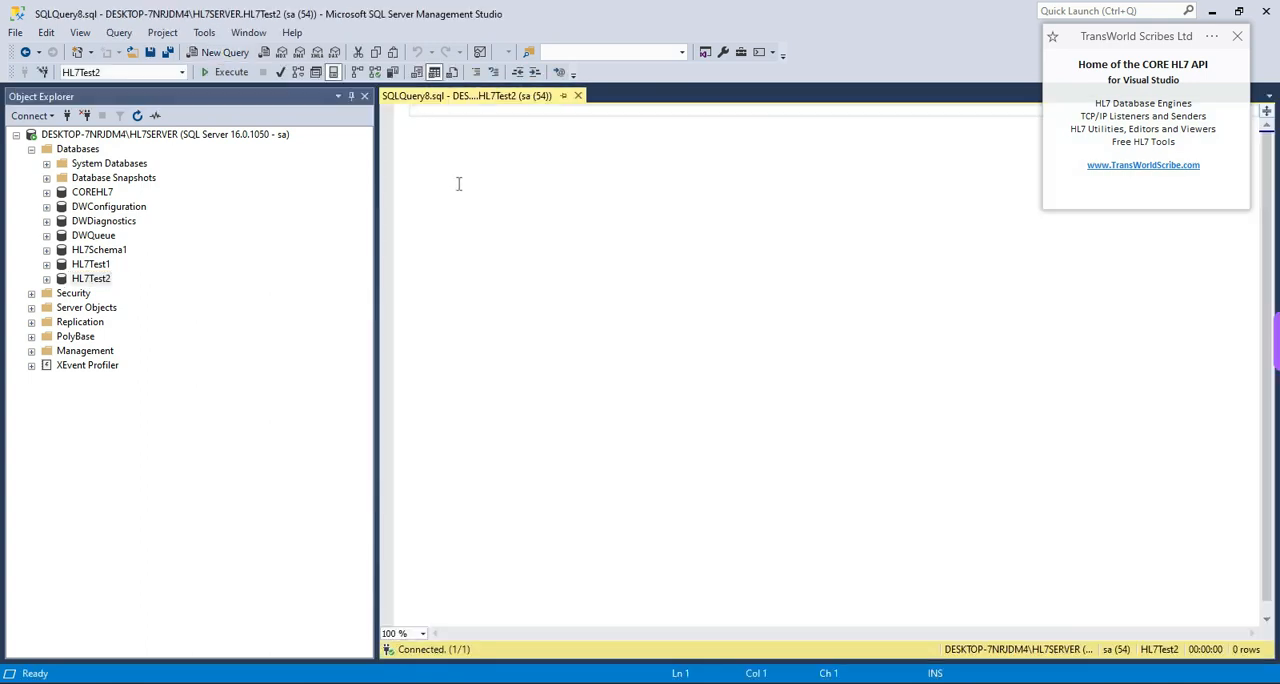
right_click(458, 171)
left_click(497, 215)
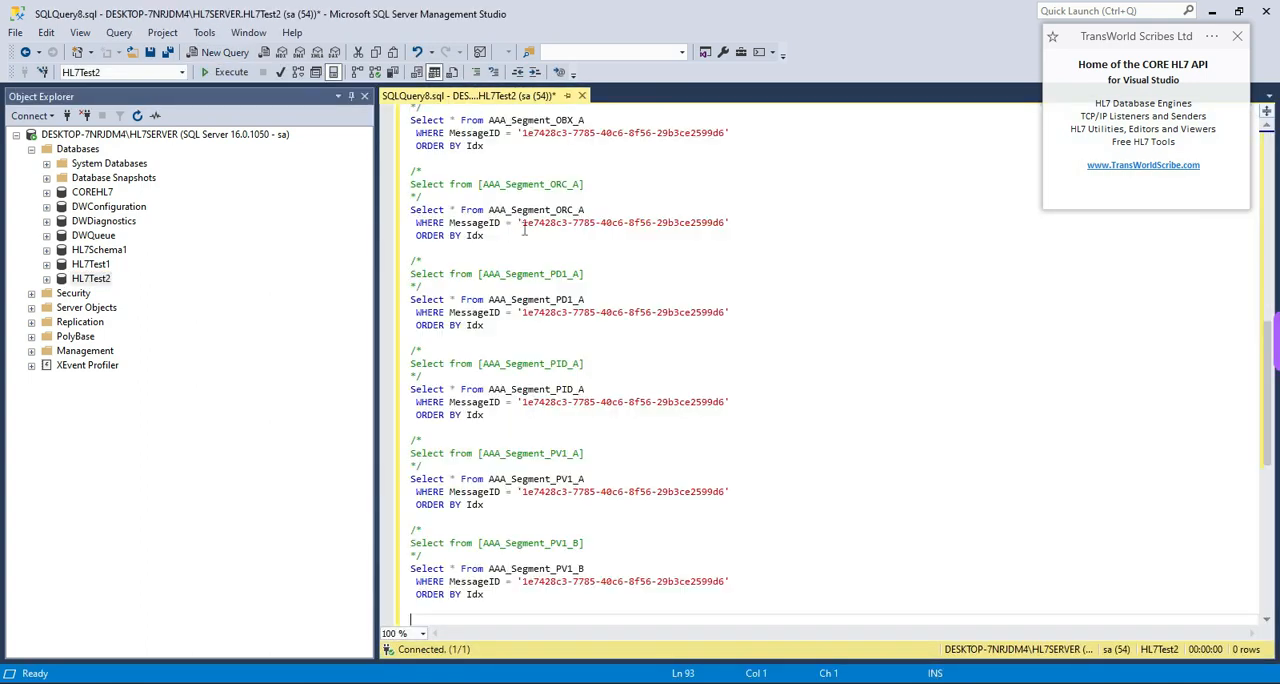
left_click(224, 72)
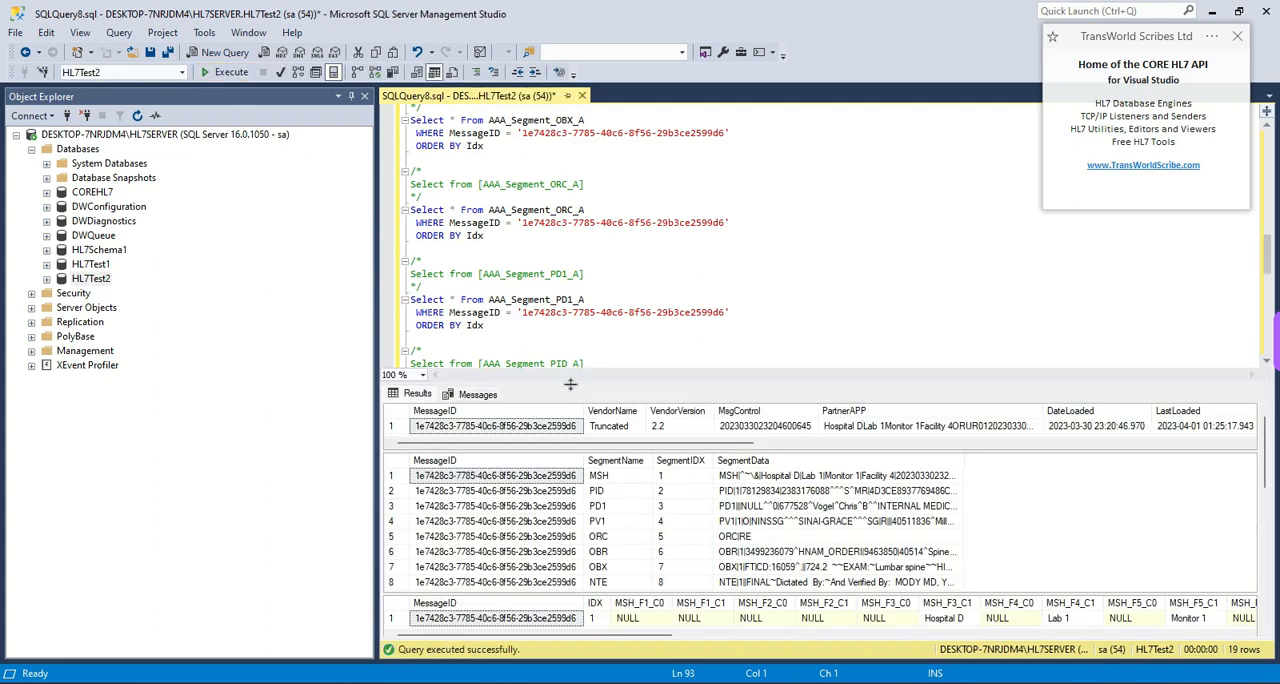
- Examine the AAA_HL7Data statement and its result row from the MessageID across to the HL7Message column
left_click(590, 328)
scroll(603, 335, "up", 20)
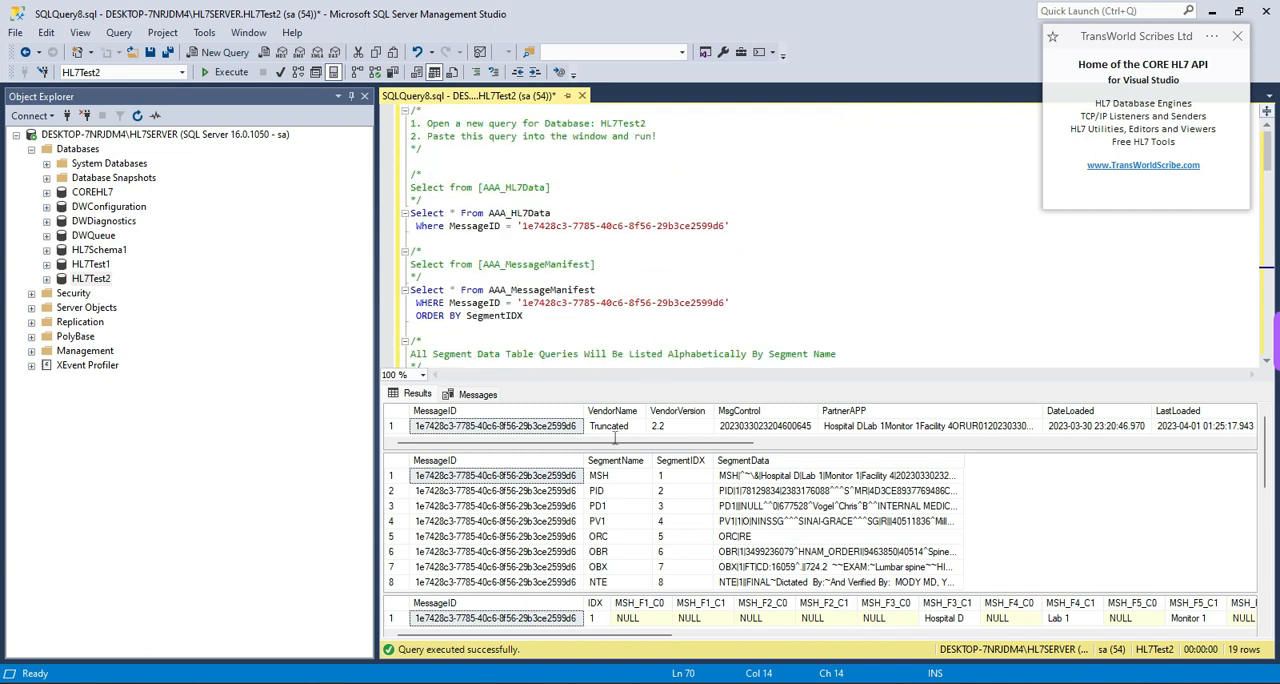
left_click(525, 224)
left_click(527, 428)
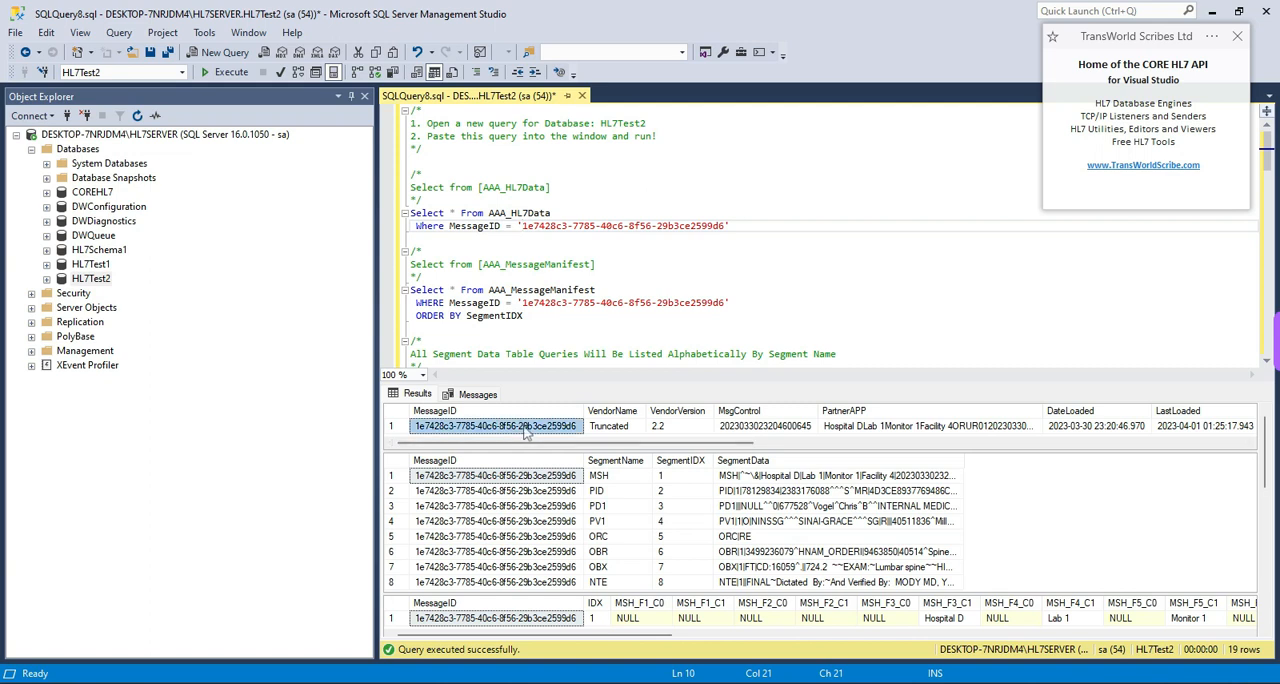
left_click_drag(637, 449, 1168, 452)
left_click(1150, 428)
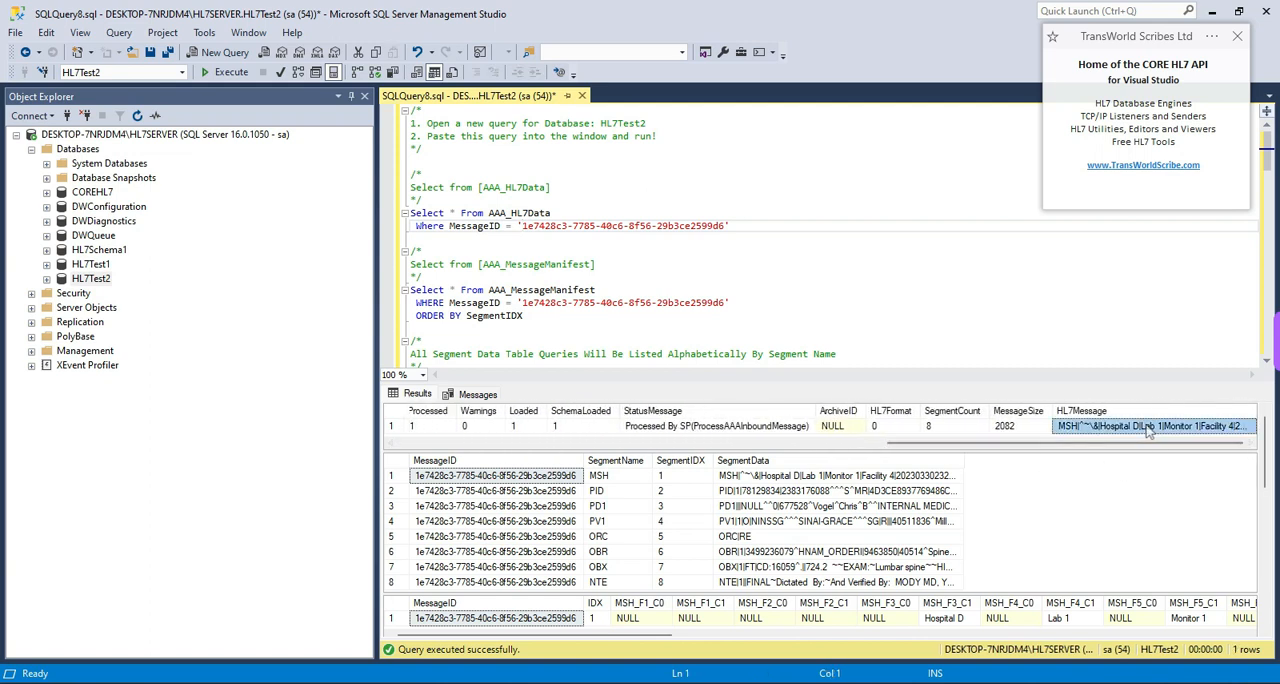
left_click_drag(1099, 449, 530, 436)
- Examine the AAA_MessageManifest statement and its result rows, checking the SegmentData of the MSH, PID and PD1 segments
left_click(496, 476)
left_click(488, 492)
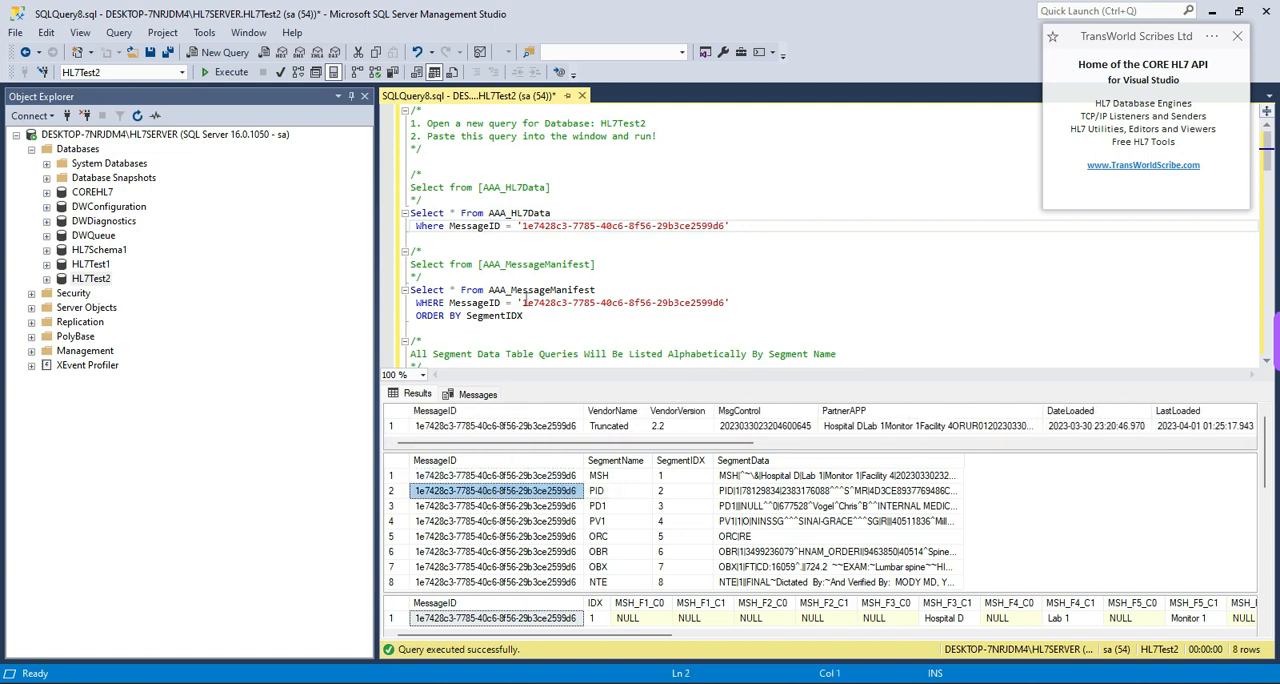
left_click(527, 291)
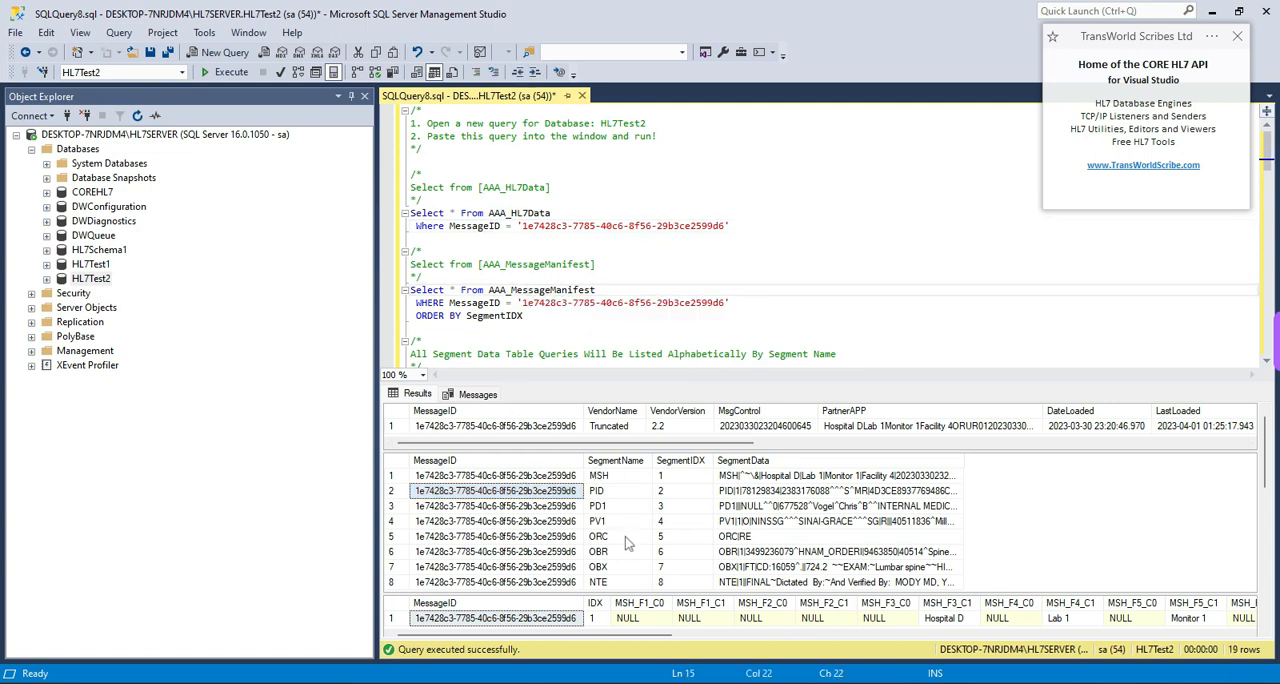
left_click(809, 478)
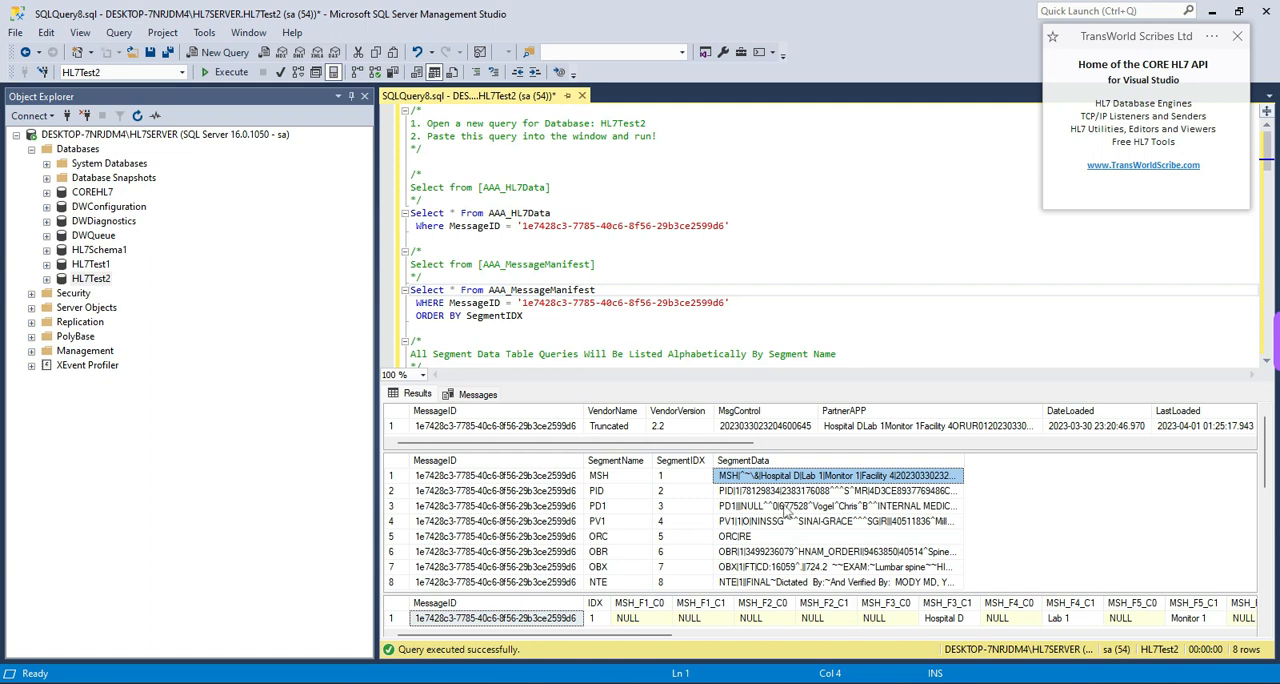
left_click(788, 491)
left_click(782, 508)
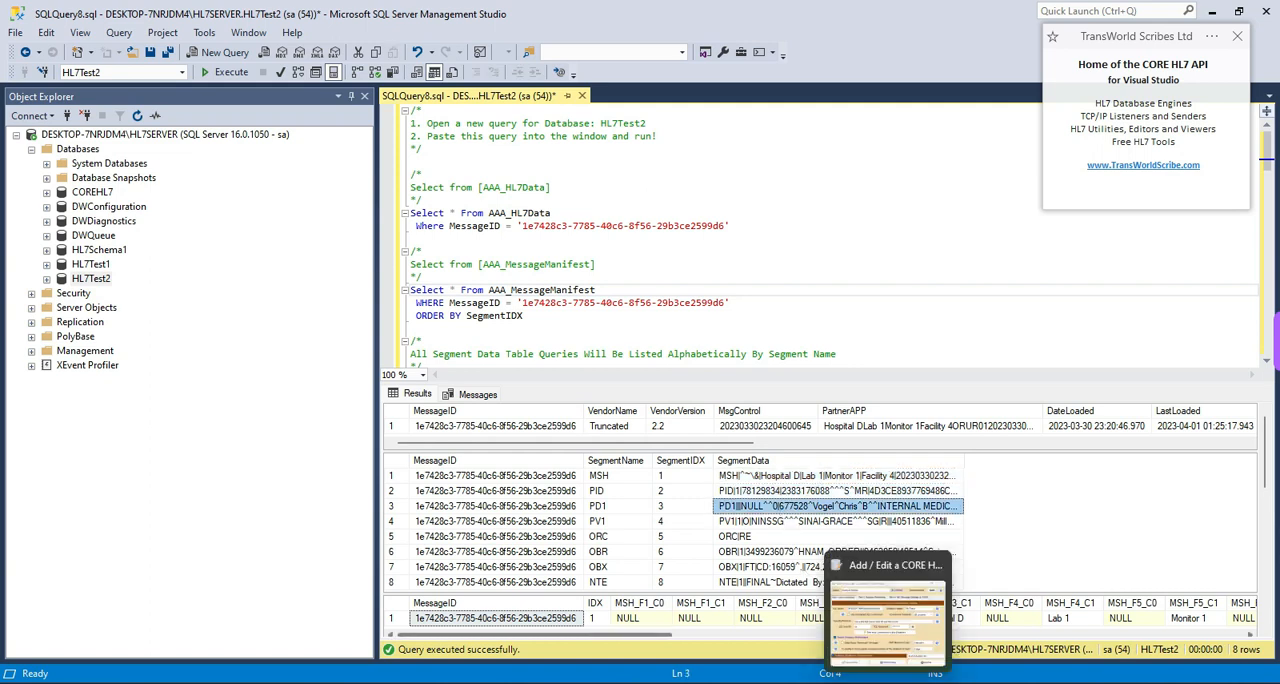
- Switch to the Example Profile editor, view its Runtime Processing settings, restore its SQL Connection page, and return to the query
left_click(885, 683)
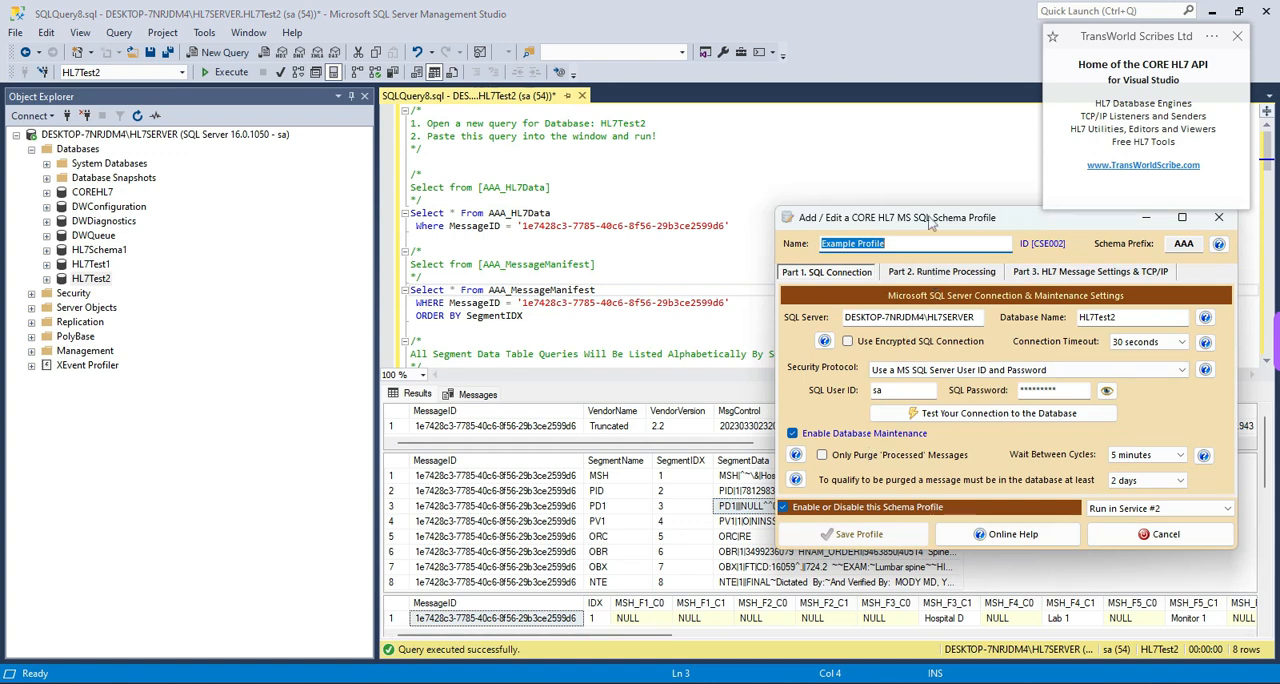
left_click(936, 274)
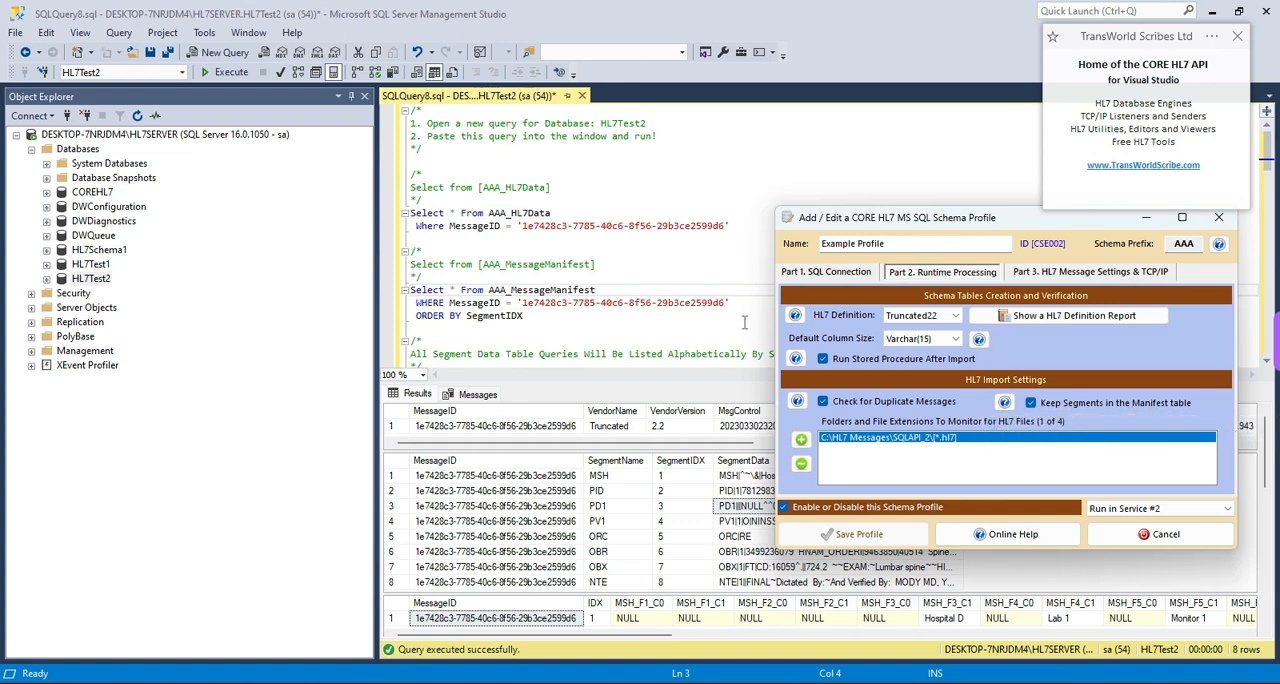
left_click(790, 272)
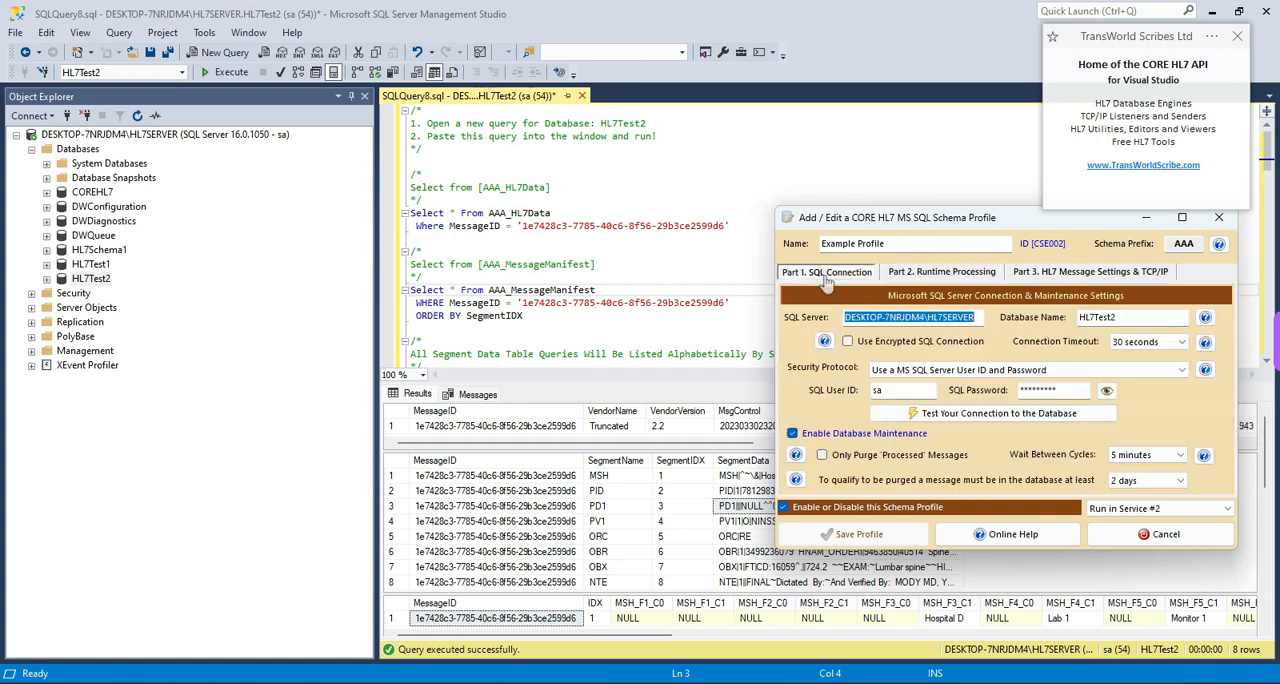
left_click(738, 317)
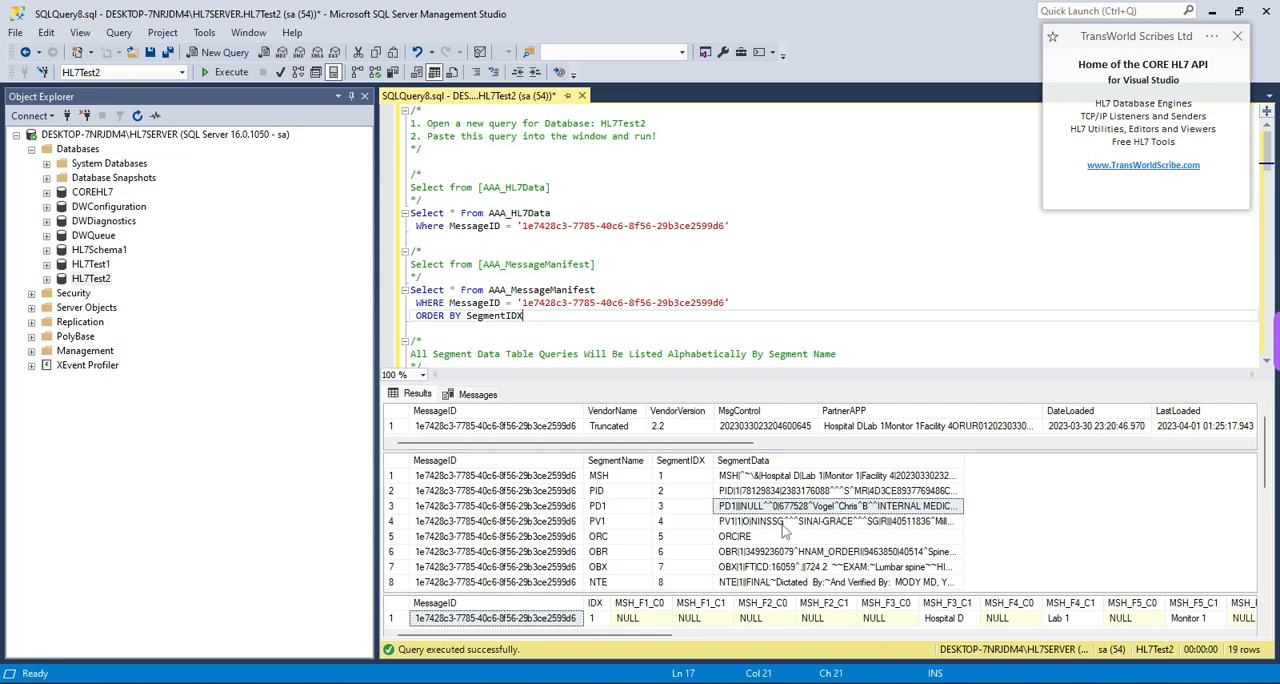
- Look over the segment result grids and the part of the script where the segment data table queries begin, starting with AAA_Segment_MSH_A
scroll(785, 533, "down", 3)
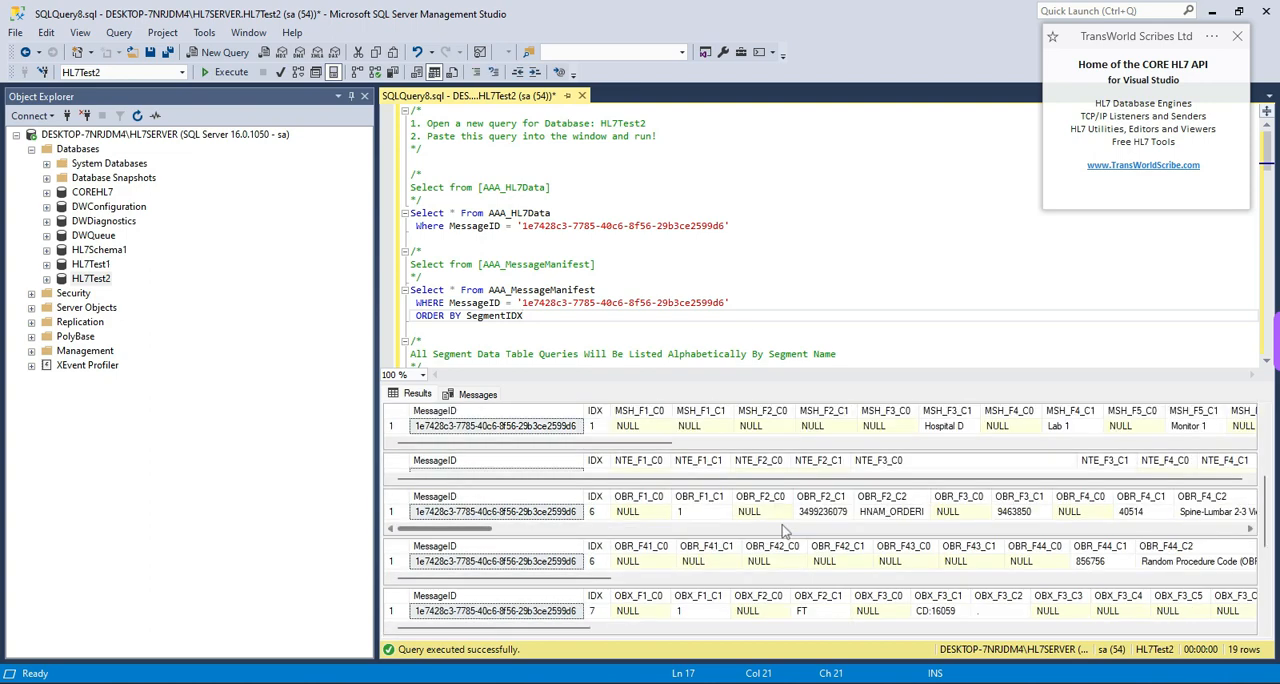
left_click(645, 327)
scroll(640, 331, "down", 2)
scroll(613, 300, "down", 1)
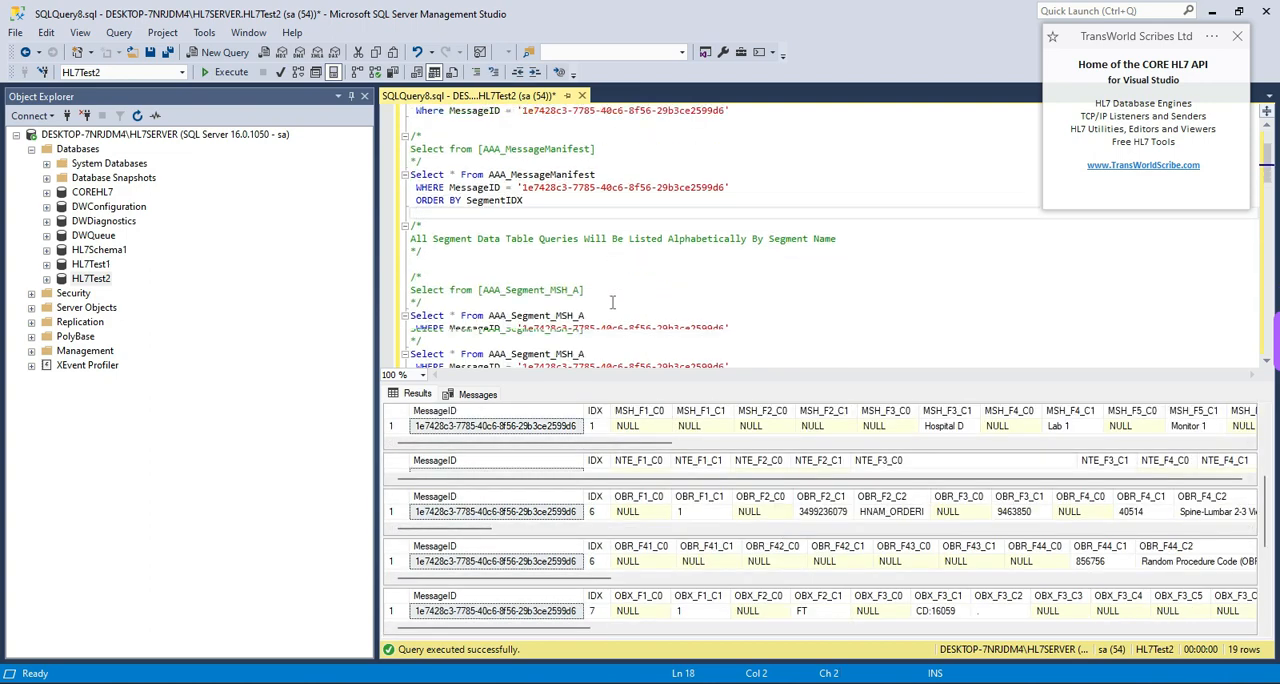
scroll(613, 302, "up", 1)
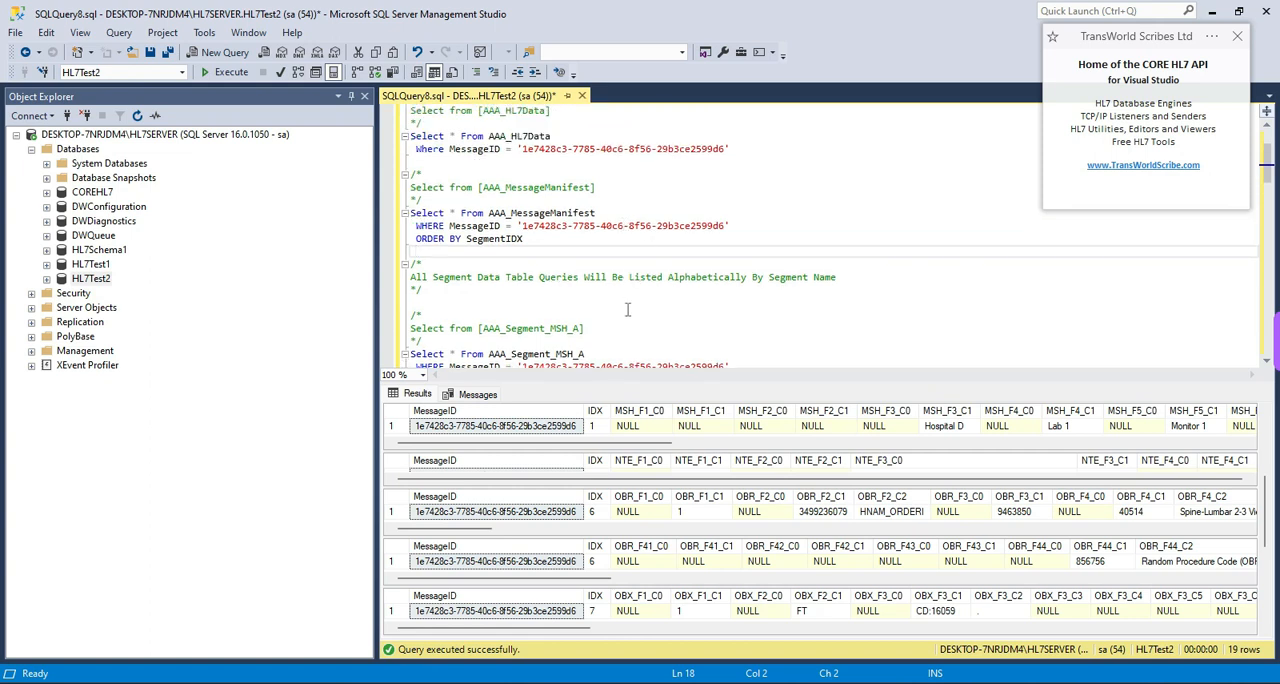
scroll(628, 310, "down", 3)
scroll(628, 310, "down", 3)
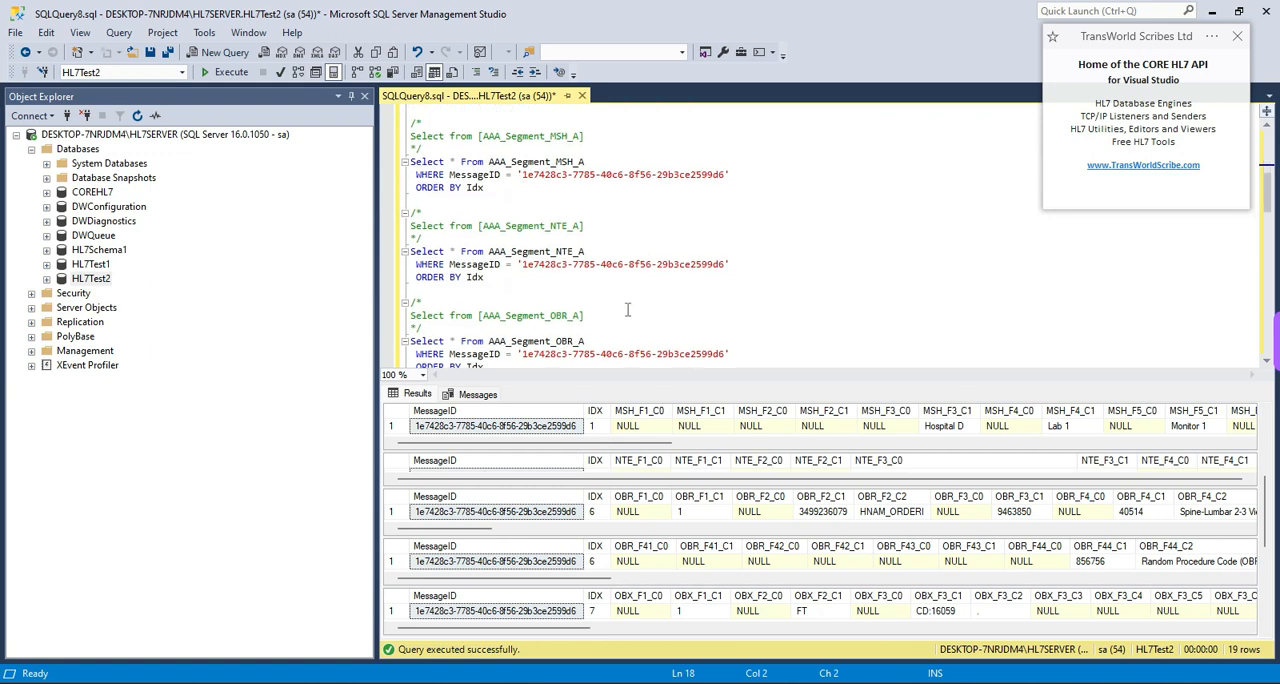
scroll(628, 310, "up", 3)
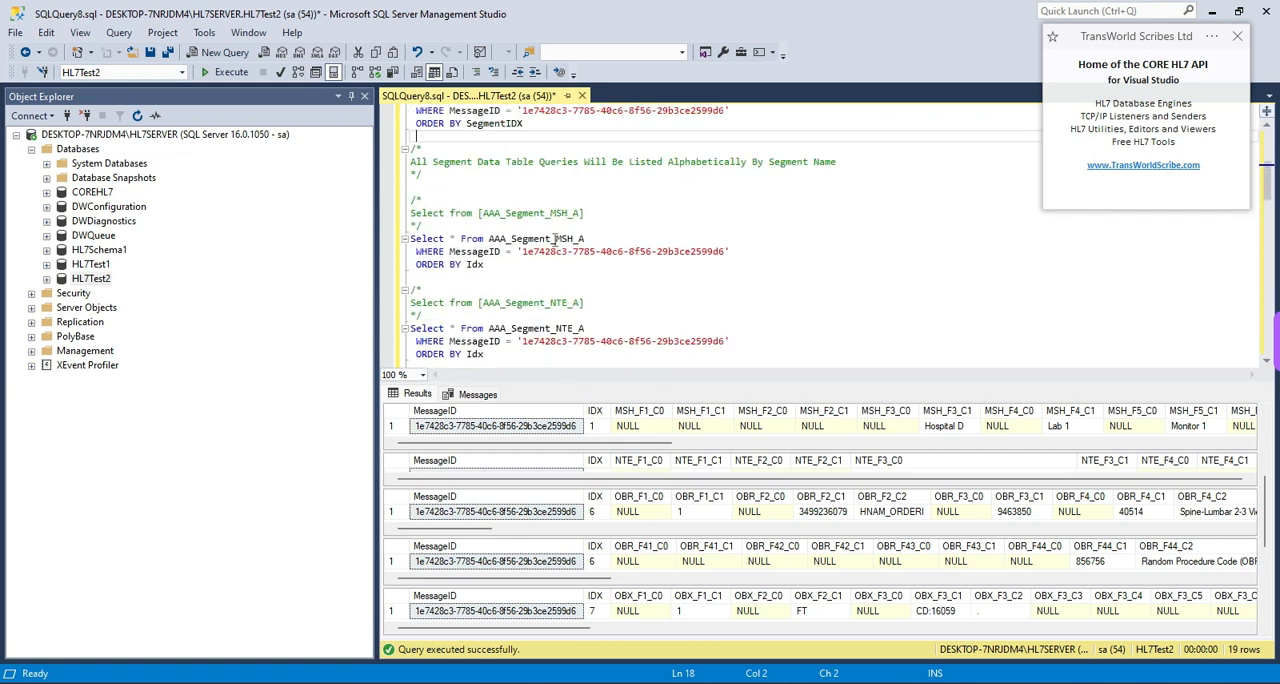
- Examine the script's select statements for the NTE_A, OBR_A, OBR_B, OBX_A and ORC_A segment tables
left_click(552, 304)
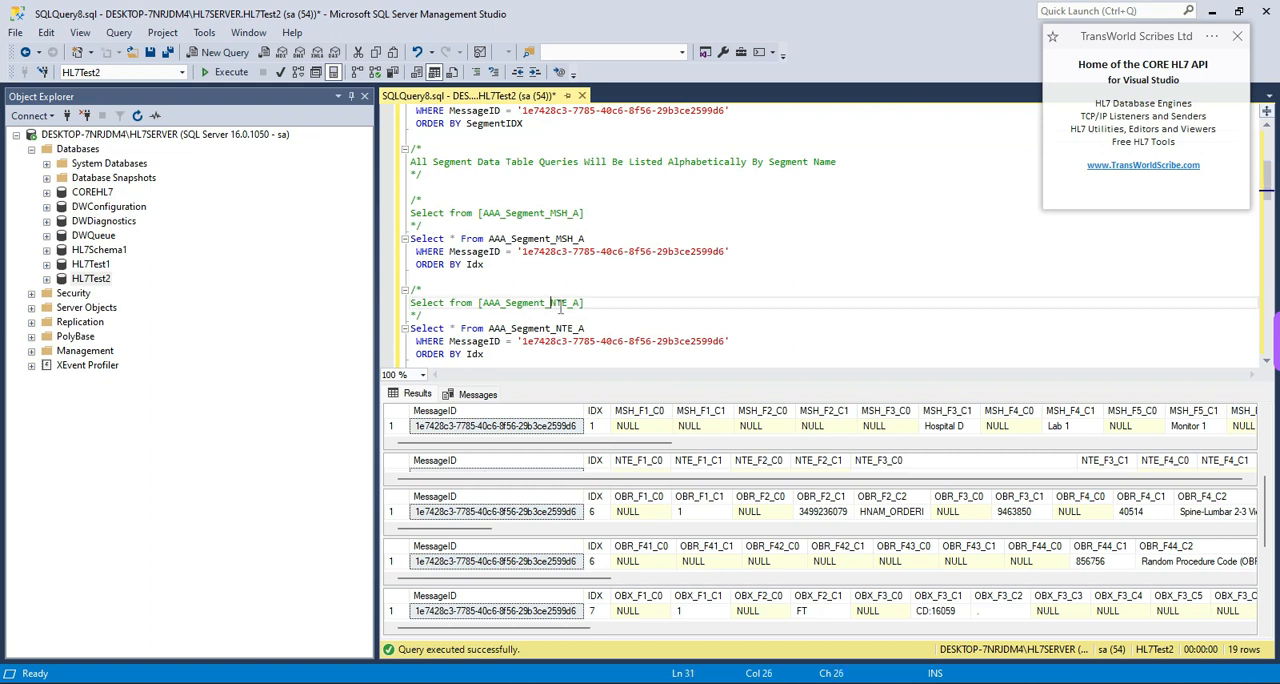
scroll(671, 307, "down", 3)
left_click(552, 279)
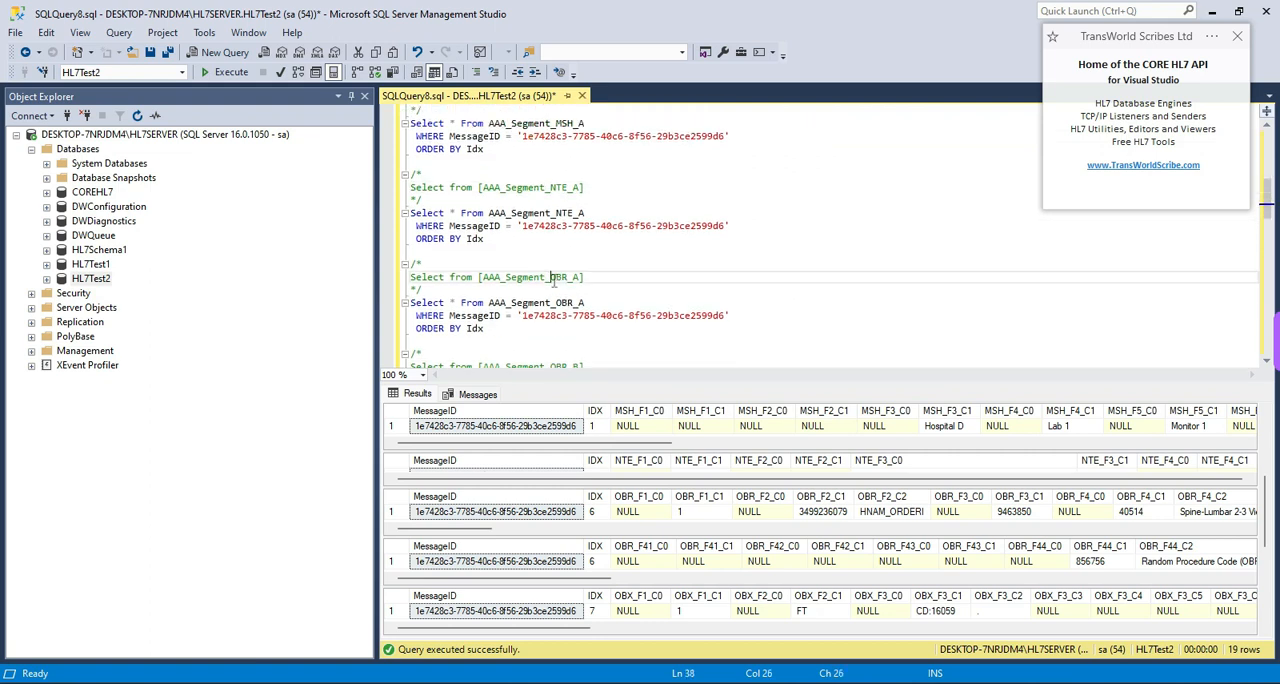
scroll(683, 307, "down", 1)
left_click(553, 328)
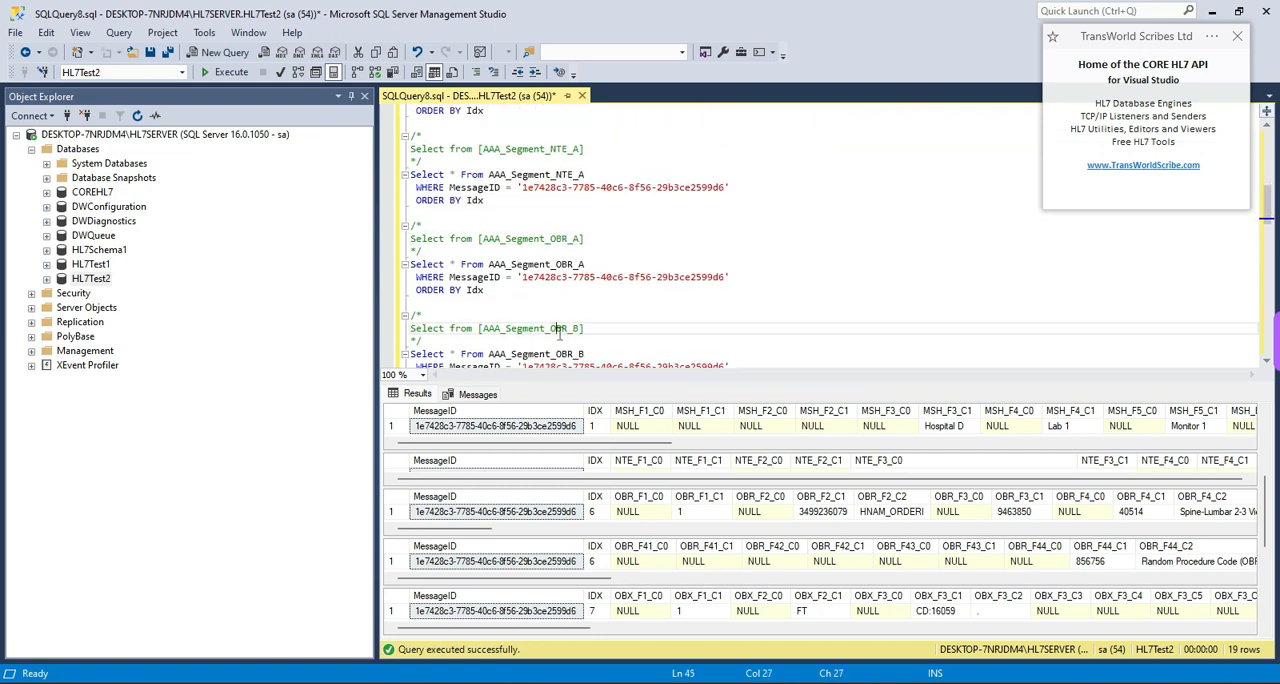
scroll(673, 319, "down", 4)
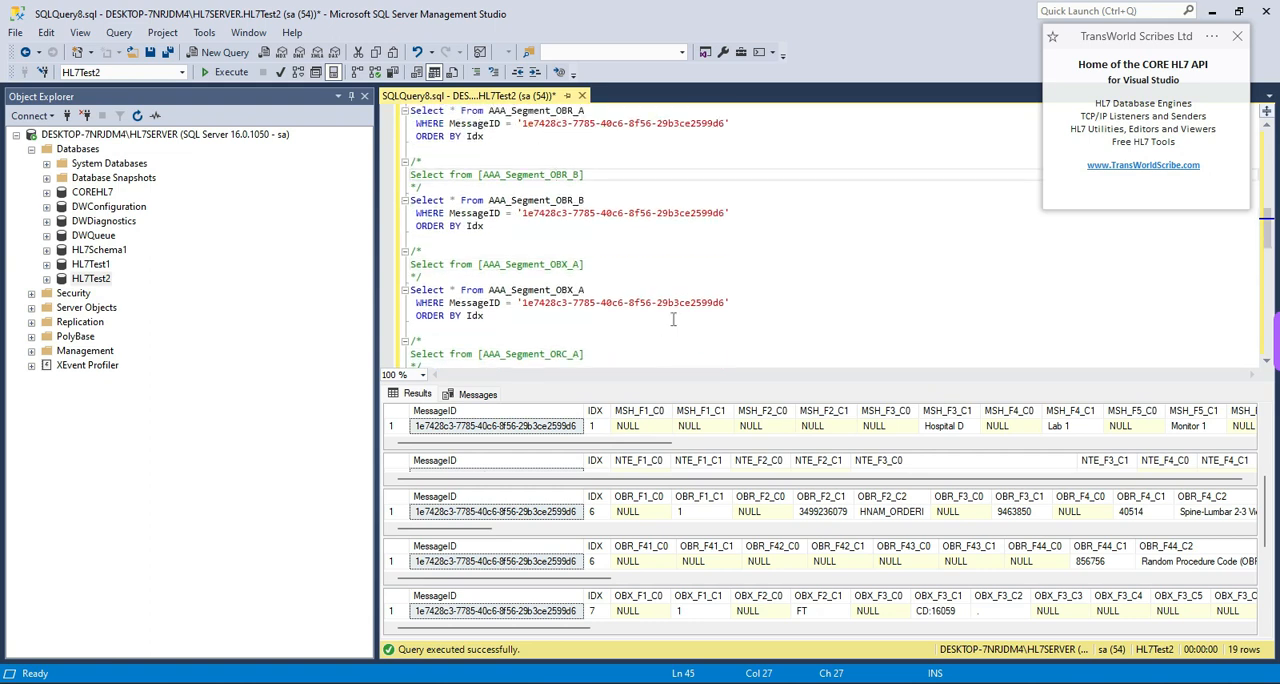
left_click(555, 264)
scroll(678, 288, "down", 2)
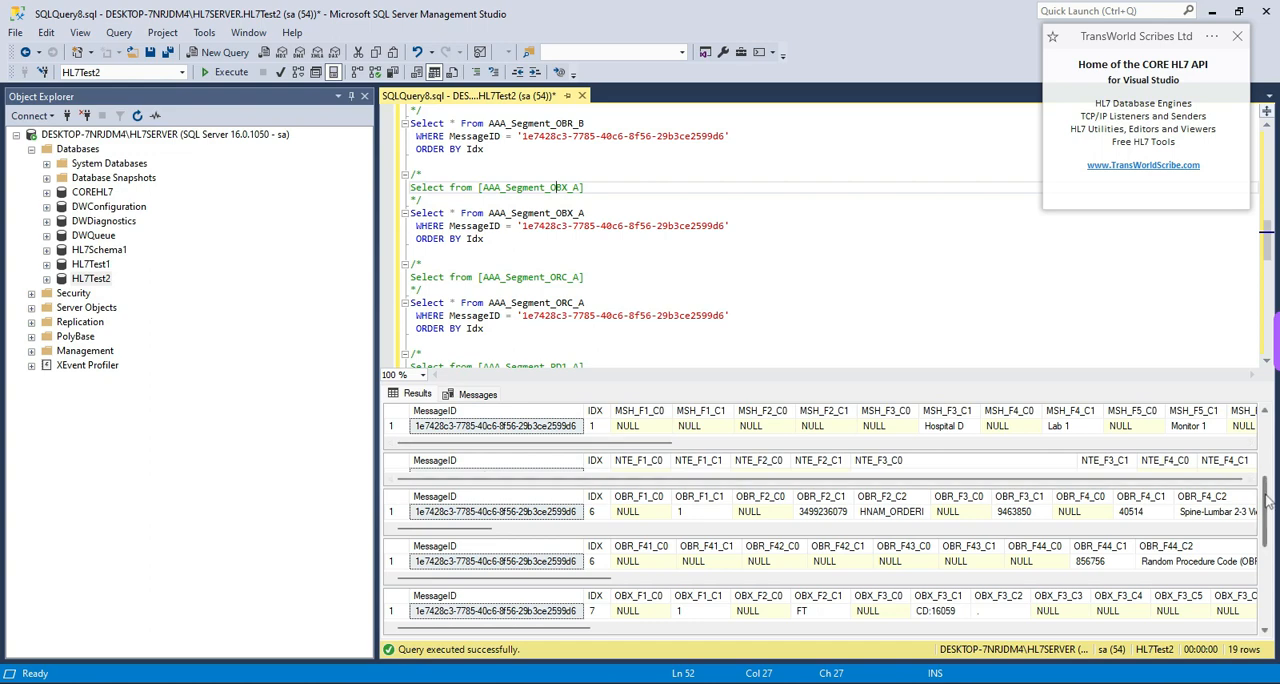
- Examine the result rows of the OBX, ORC, PD1, PID and both PV1 segment tables, starting from each first field column
scroll(1265, 513, "down", 1)
scroll(1265, 513, "down", 2)
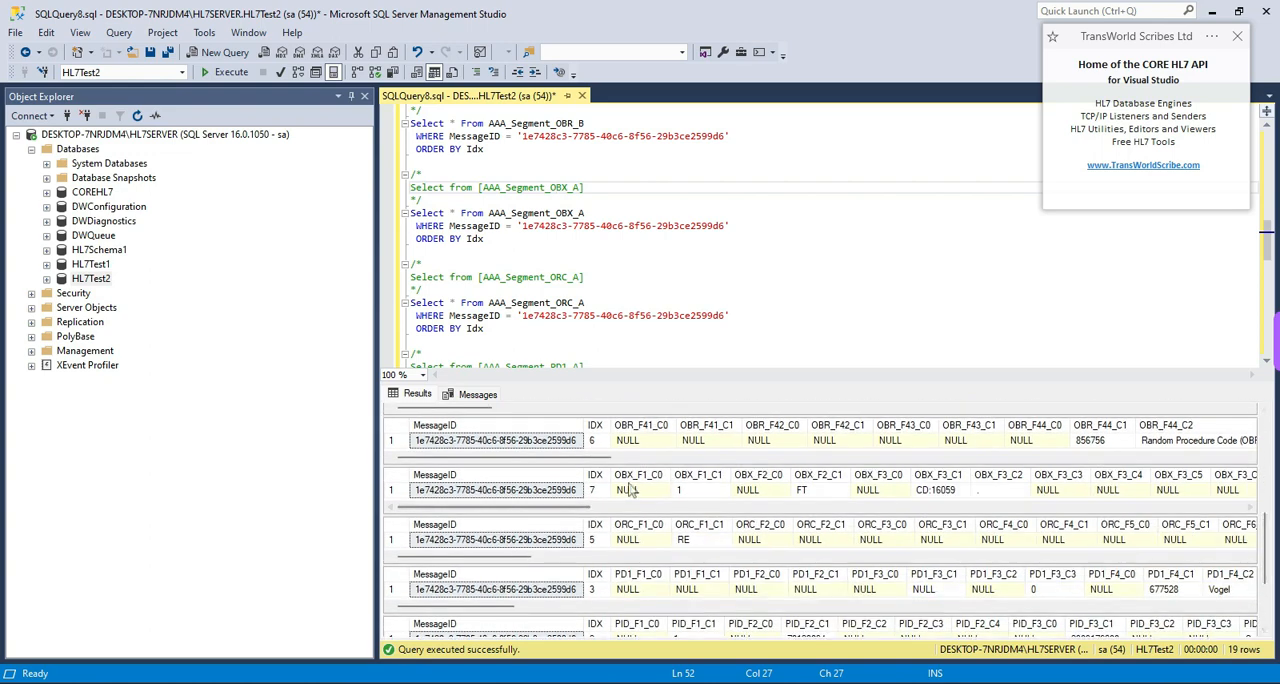
left_click(628, 489)
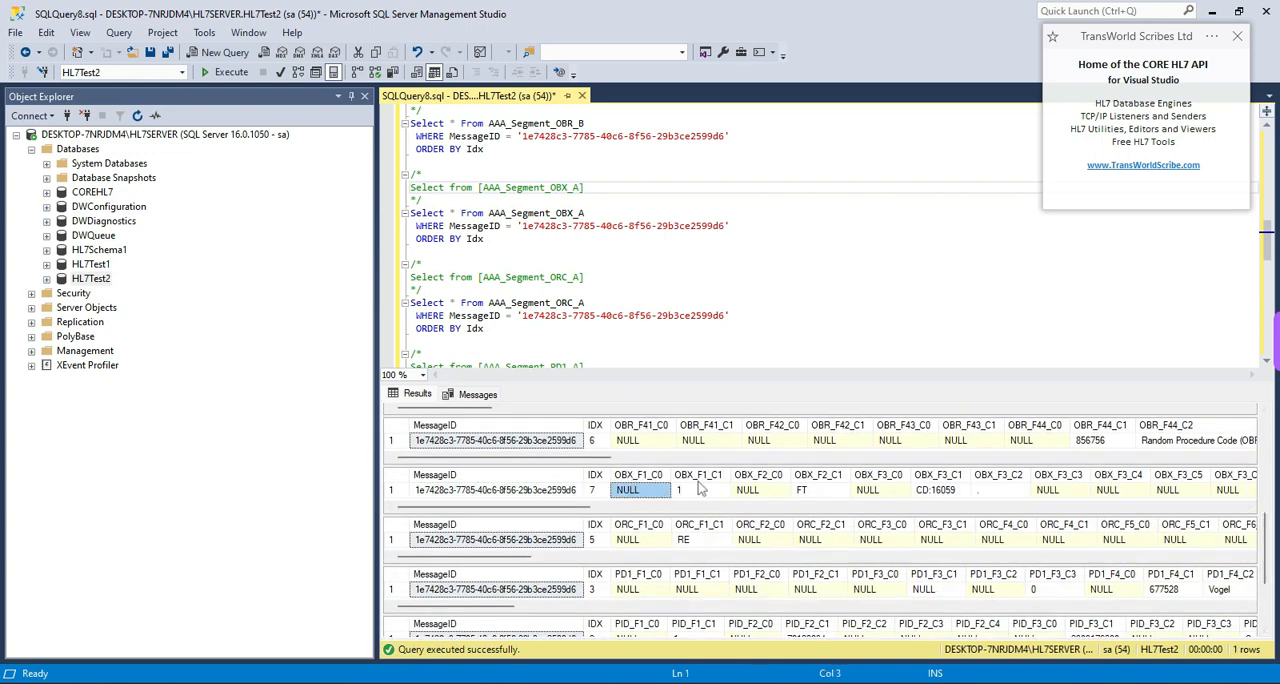
left_click(630, 539)
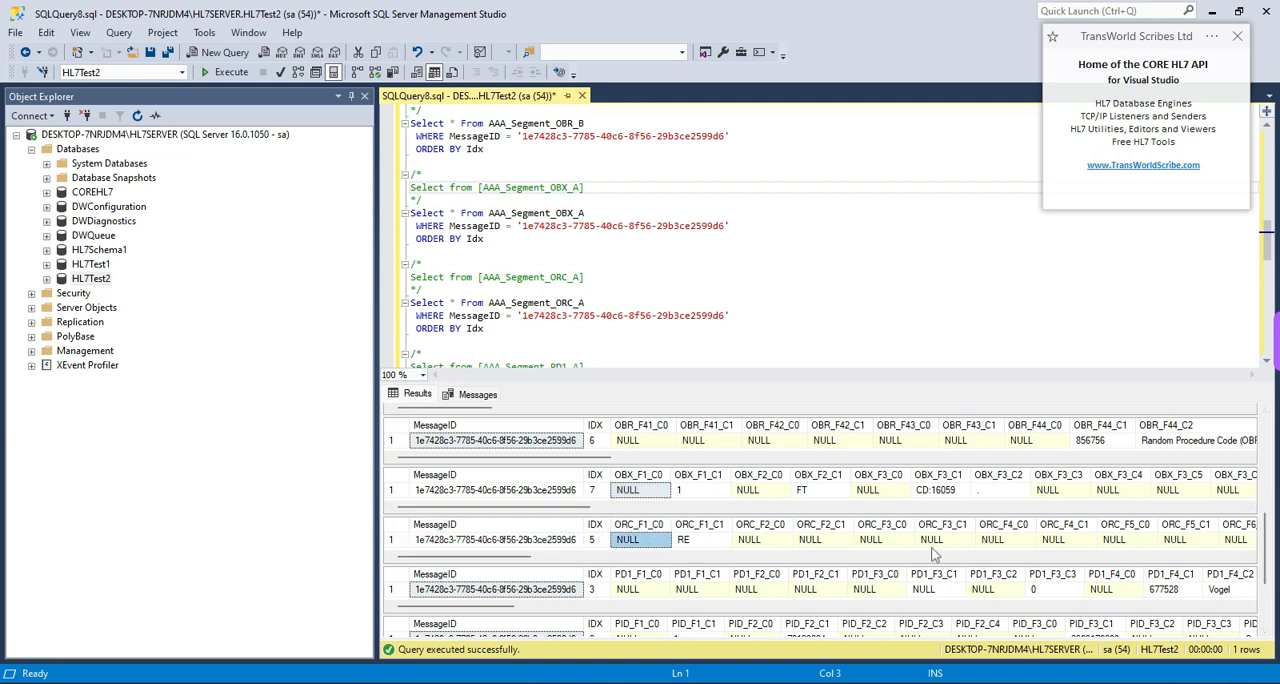
left_click(636, 590)
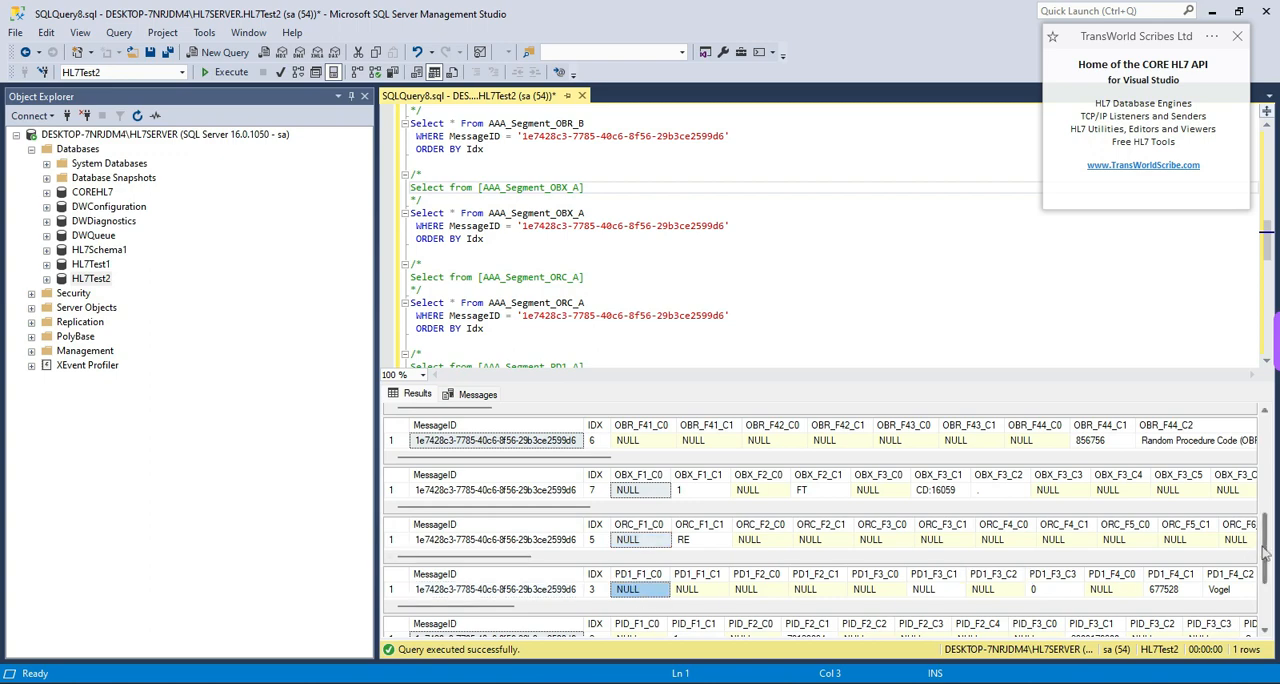
scroll(1267, 550, "down", 3)
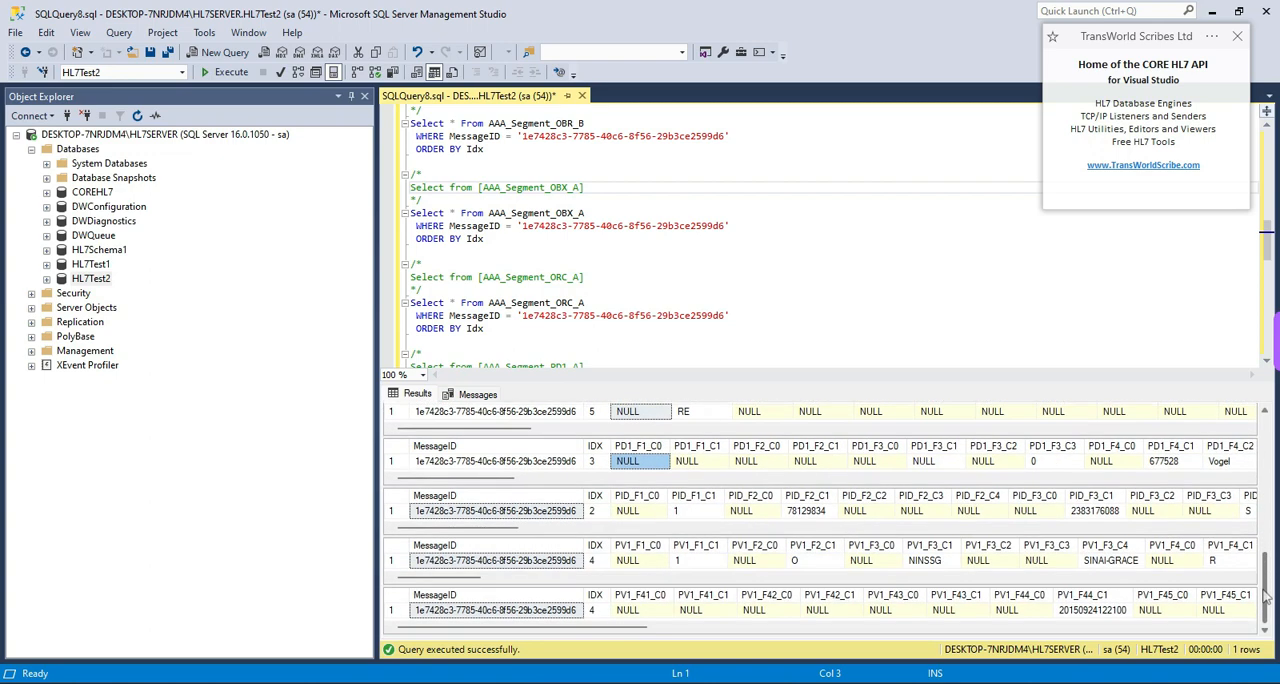
left_click(640, 511)
left_click(638, 559)
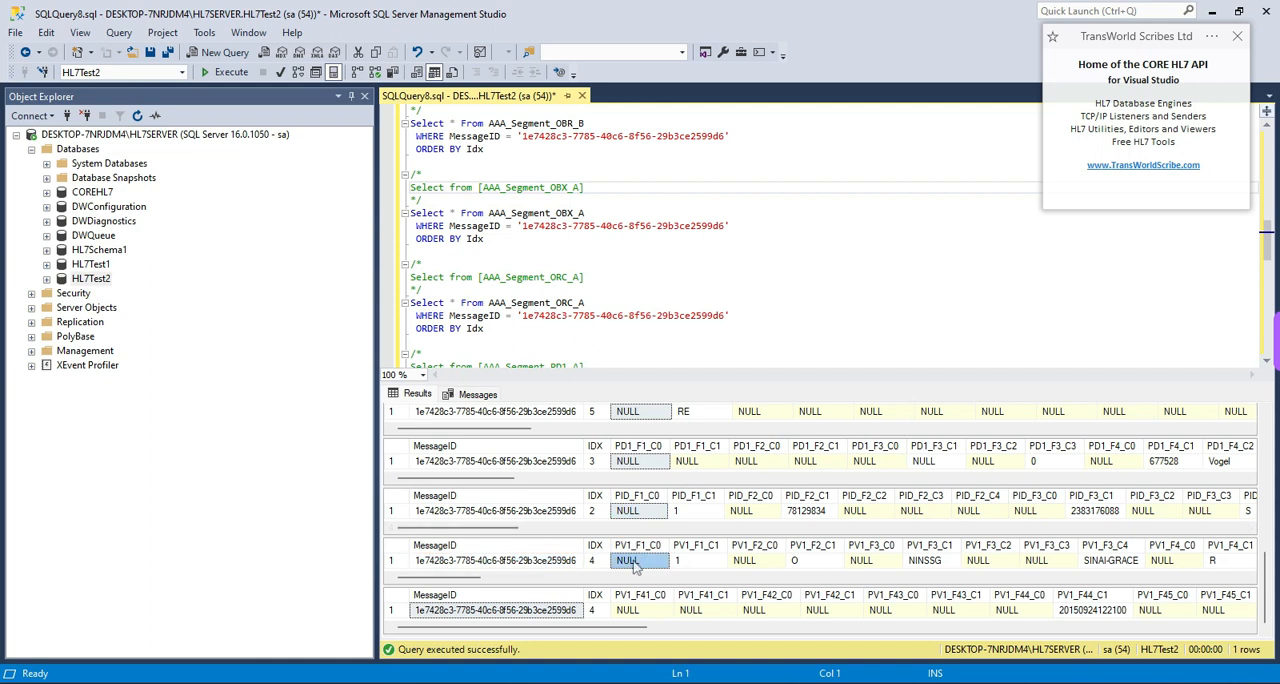
left_click(643, 609)
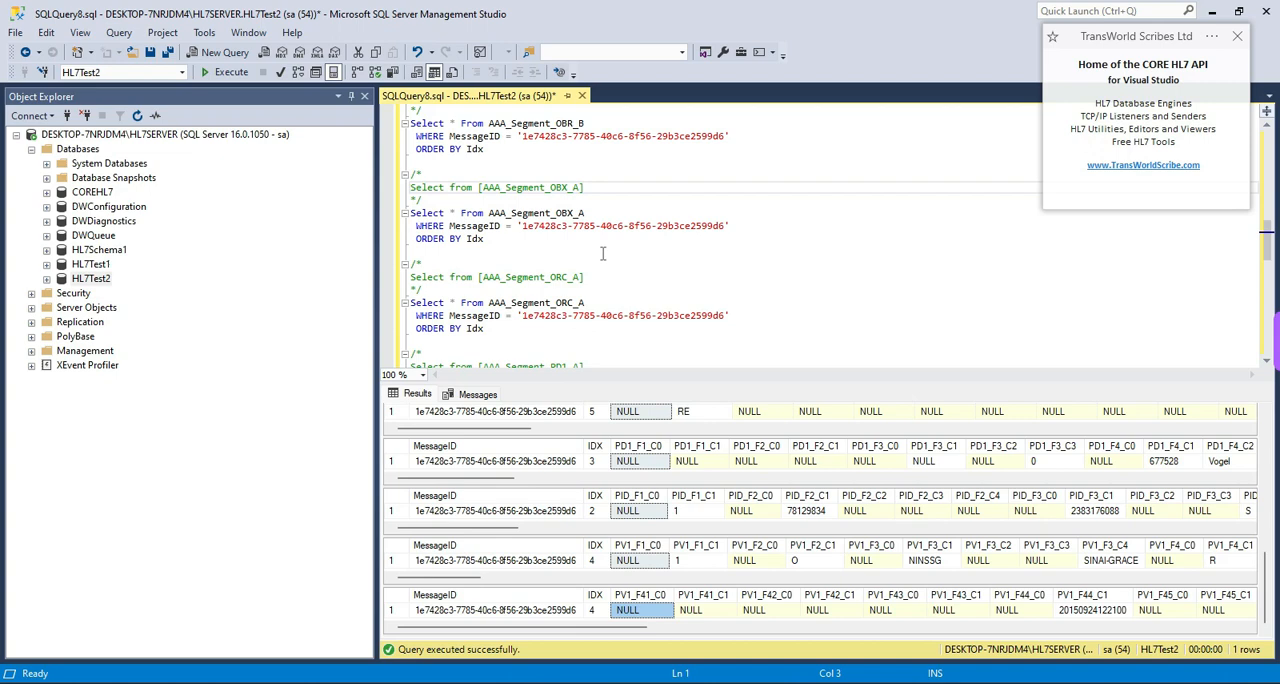
- Minimize SQL Server Management Studio, close the SQL script window, and return from the Schema Navigator to the SQL Query designer
left_click(1212, 11)
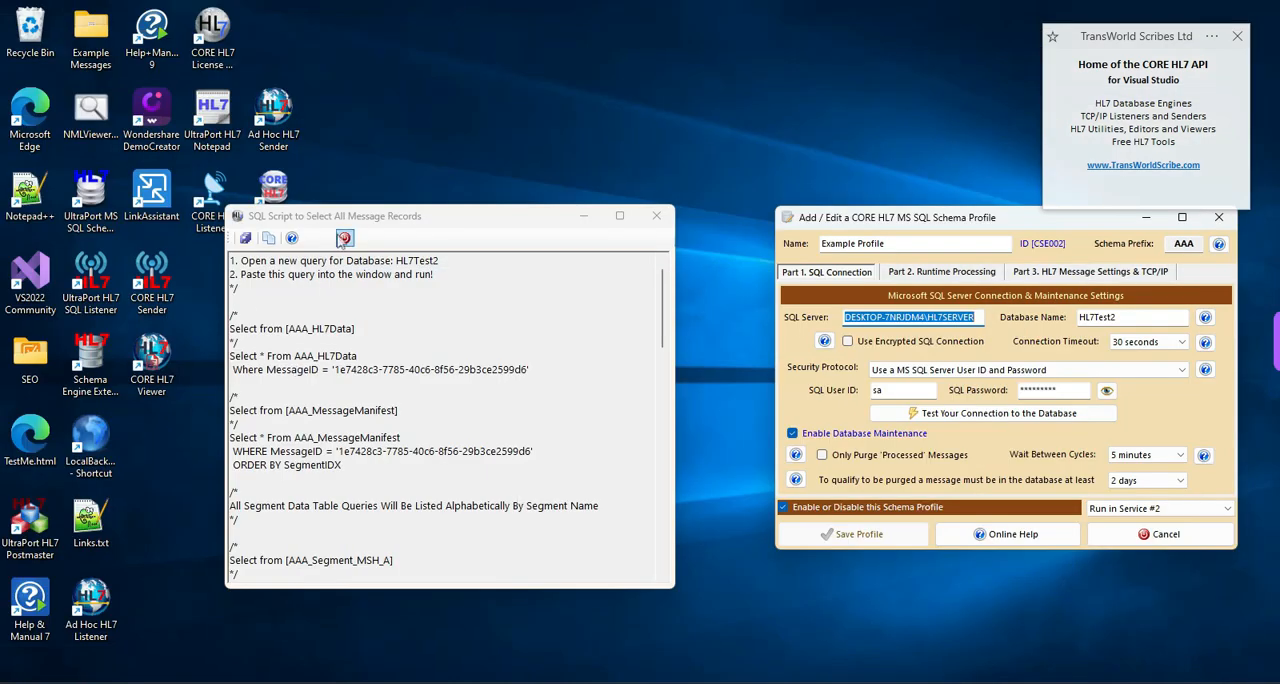
left_click(344, 237)
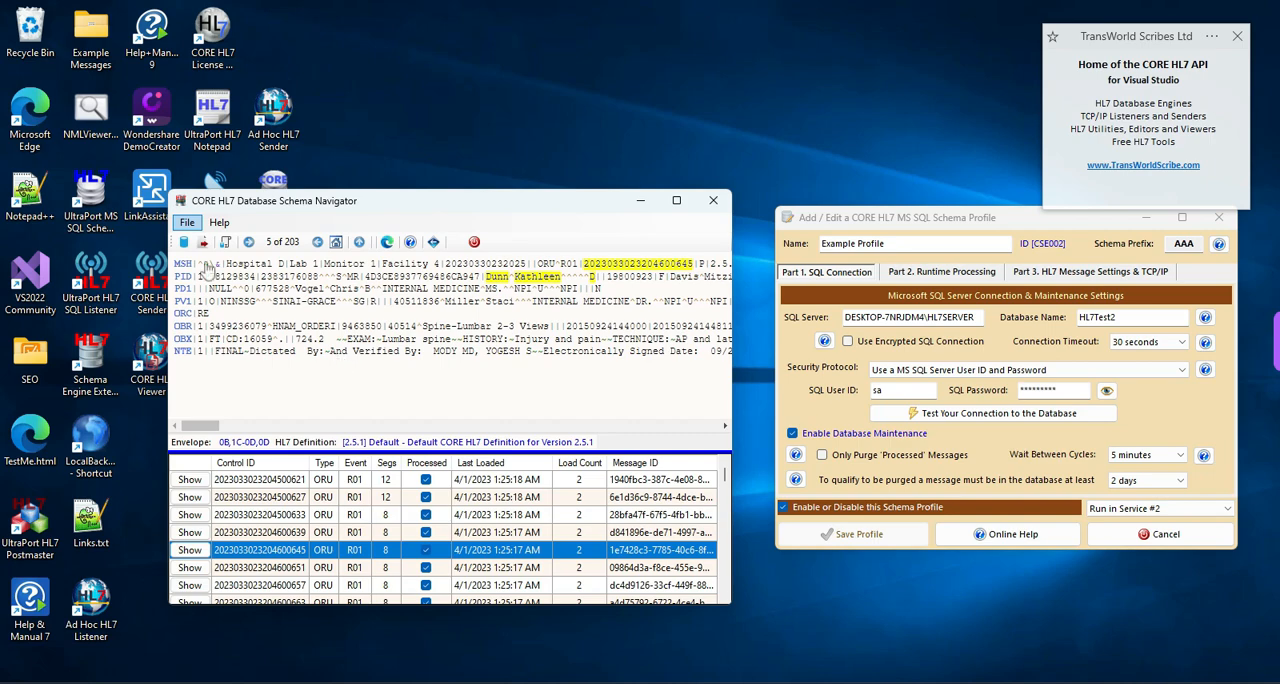
left_click(183, 244)
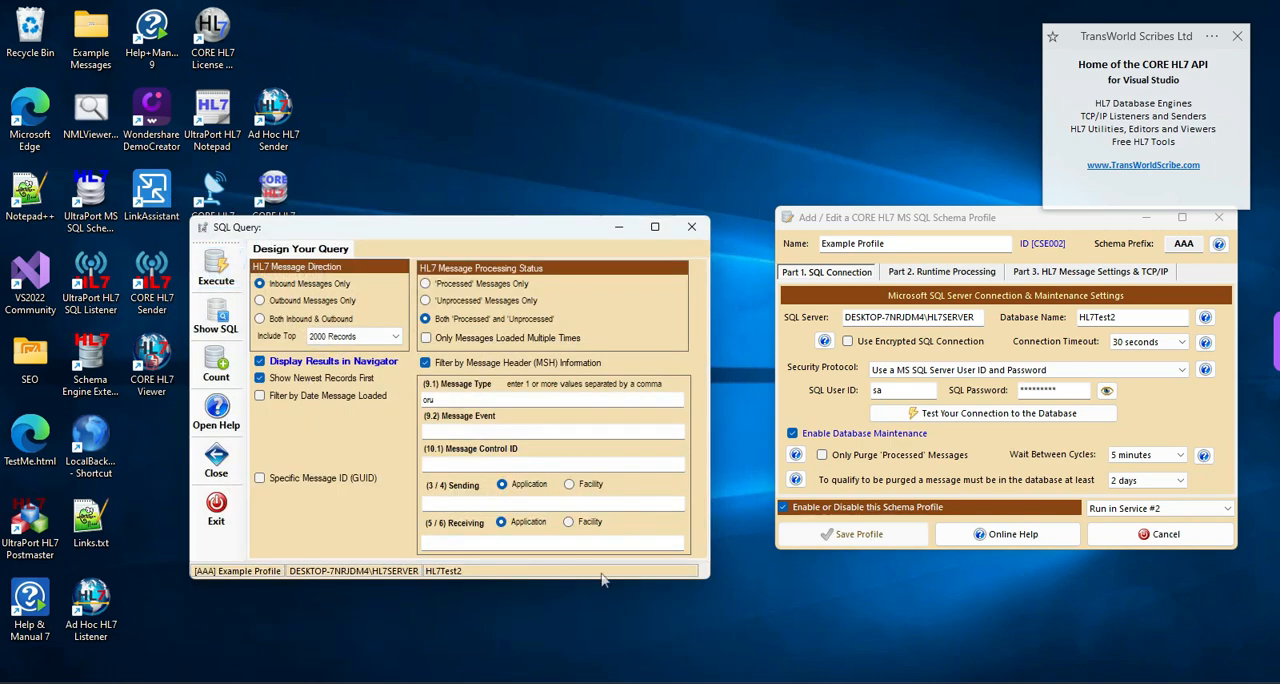
- Switch to SQL Server Management Studio, expand the HL7Test2 tables, and select the top 1000 rows of dbo.AAA_HL7Data
mouse_move(888, 682)
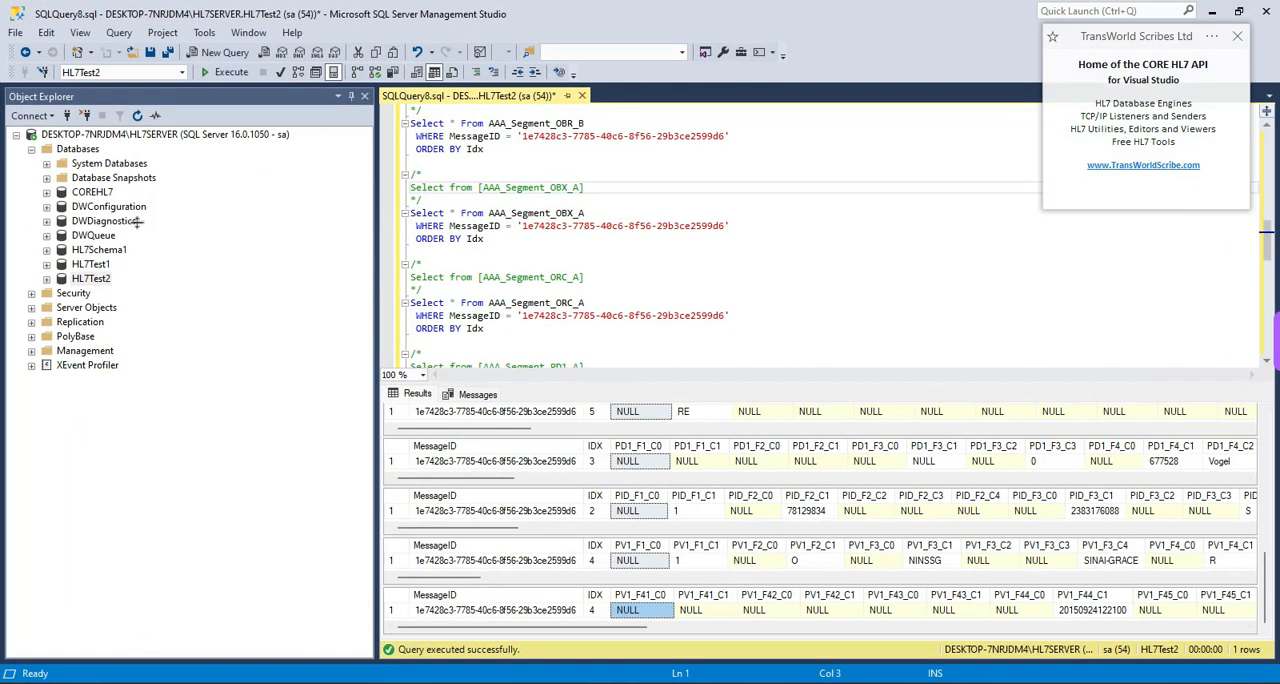
double_click(51, 281)
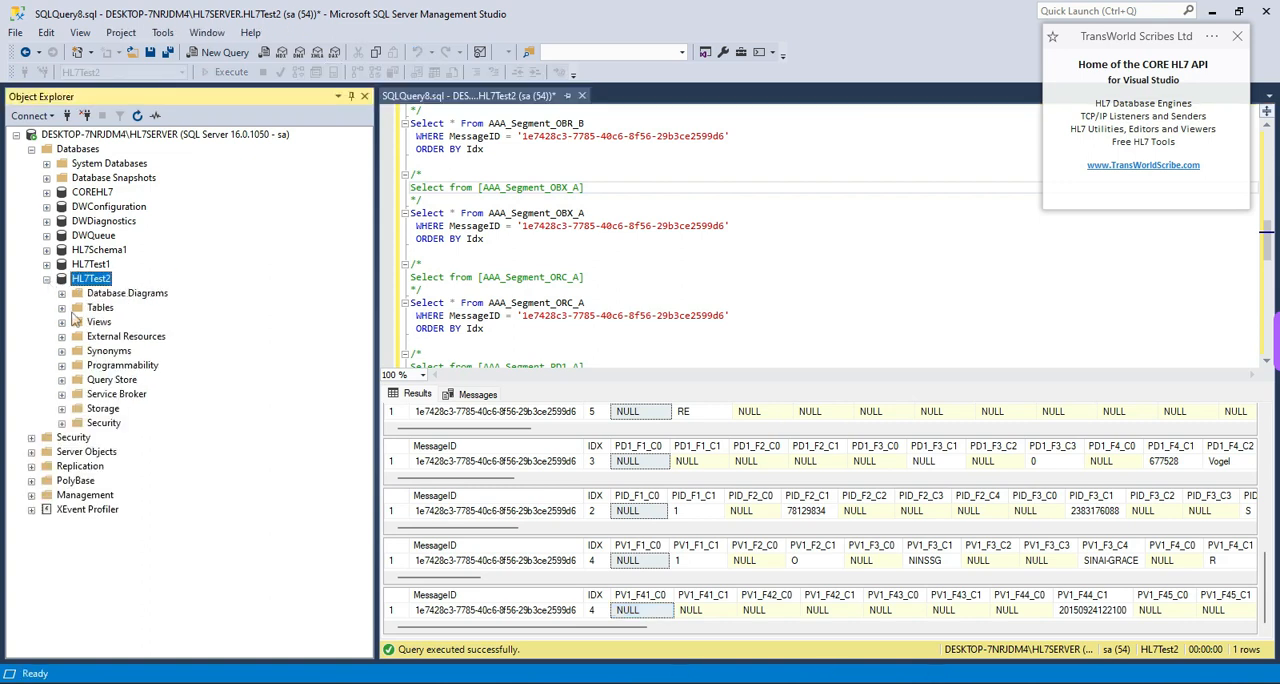
left_click(62, 308)
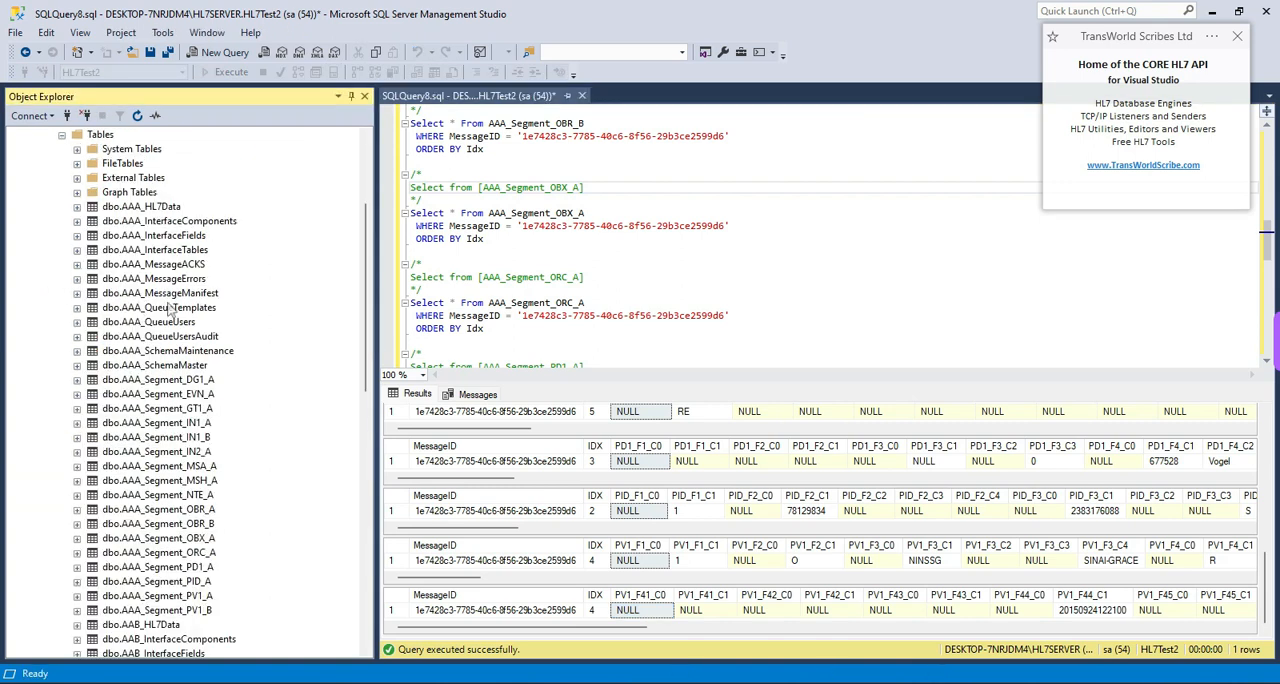
right_click(143, 210)
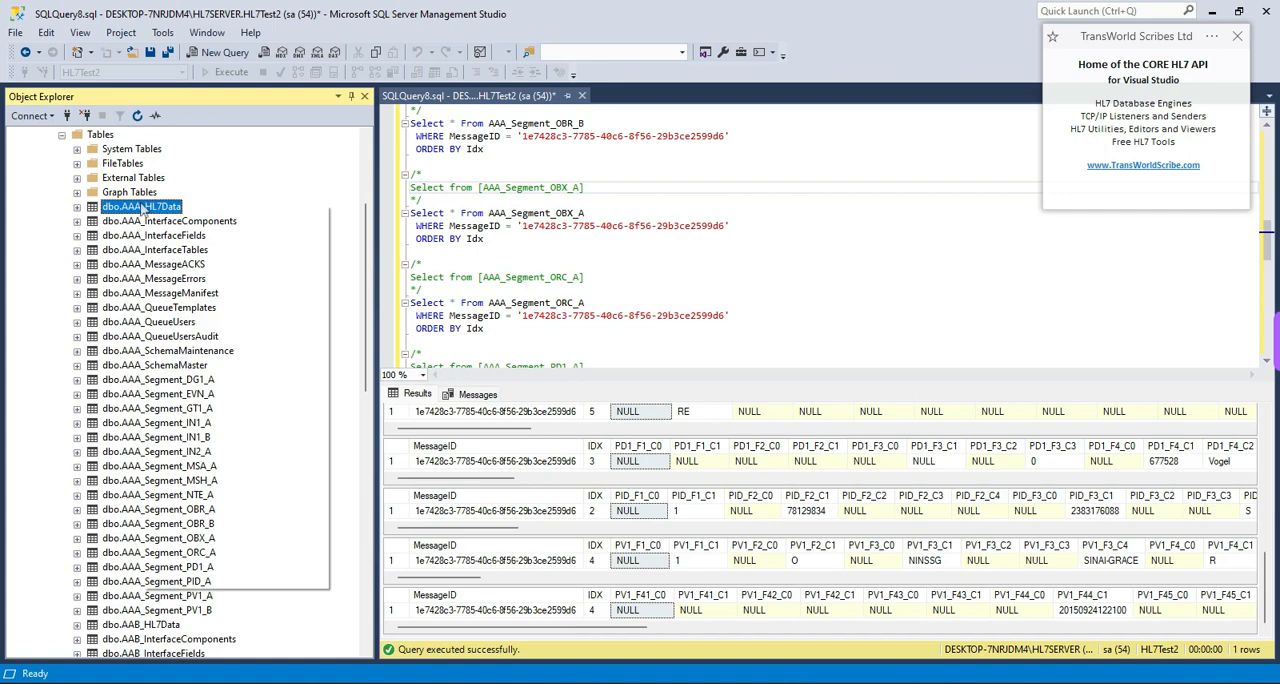
left_click(215, 251)
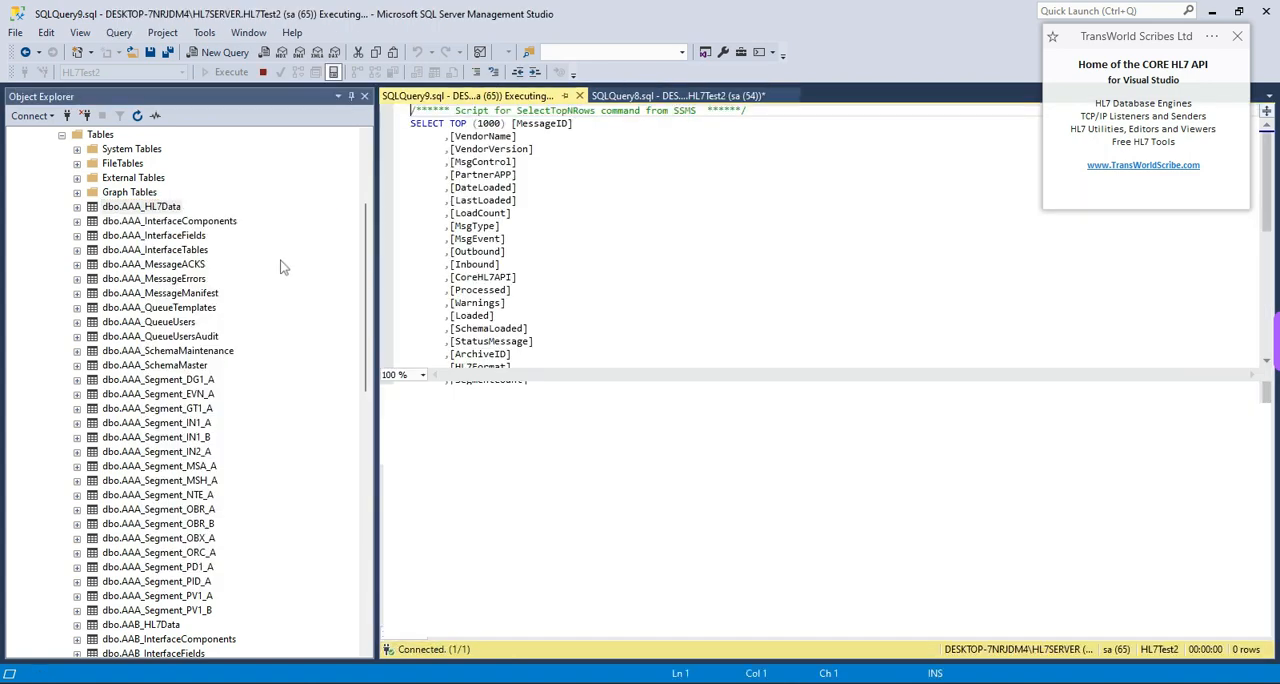
- Copy the MessageID 1f20a5e7-93f5-4c9a-9dd9-331d41bf0328 from row 104 of the AAA_HL7Data results
left_click(730, 488)
scroll(735, 500, "down", 20)
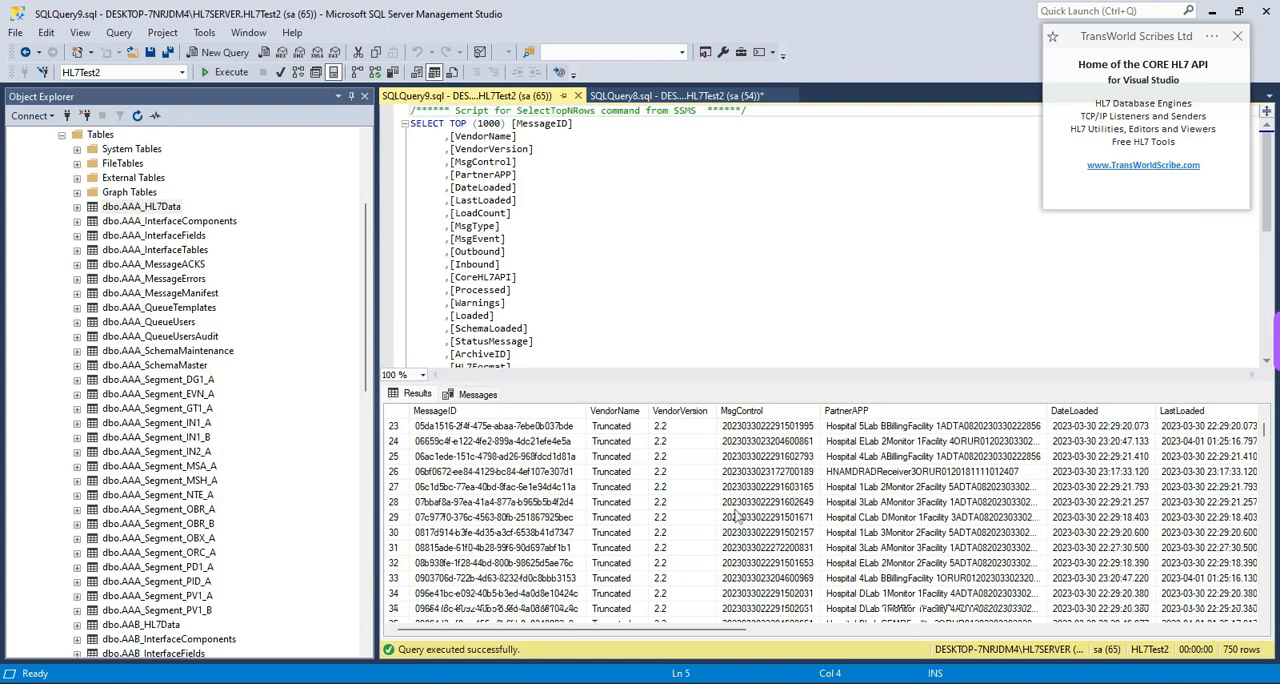
scroll(738, 505, "down", 6)
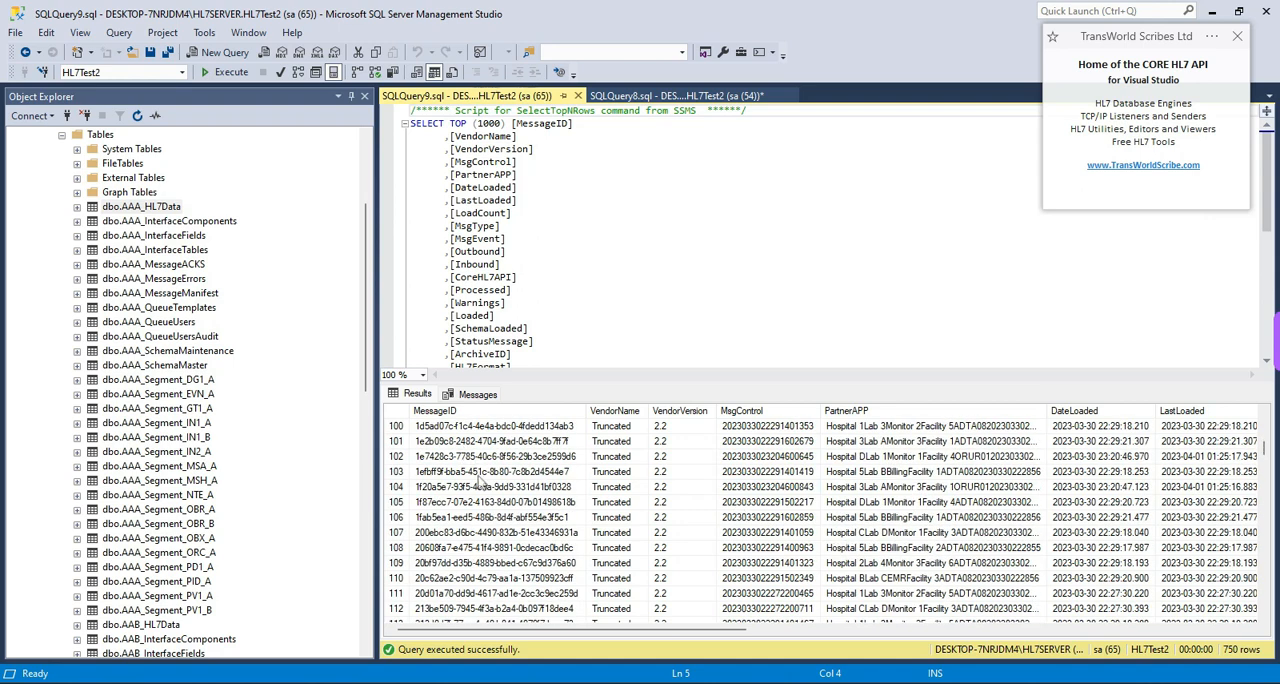
left_click(485, 488)
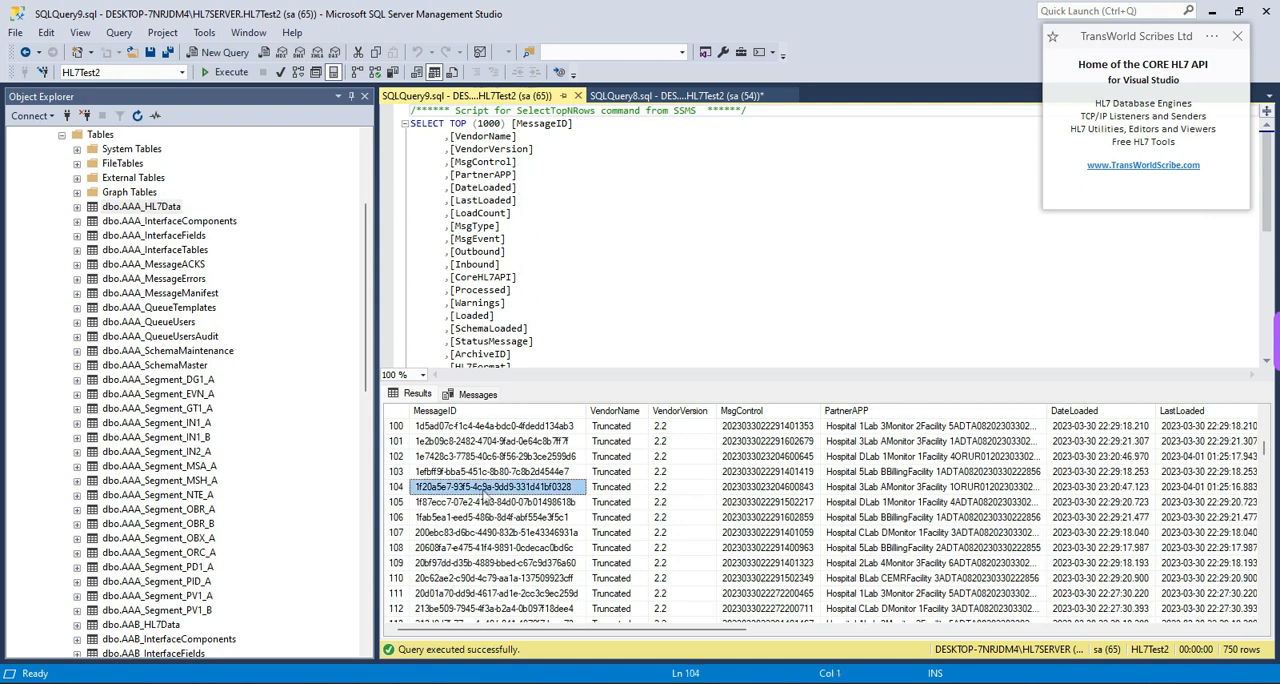
right_click(484, 490)
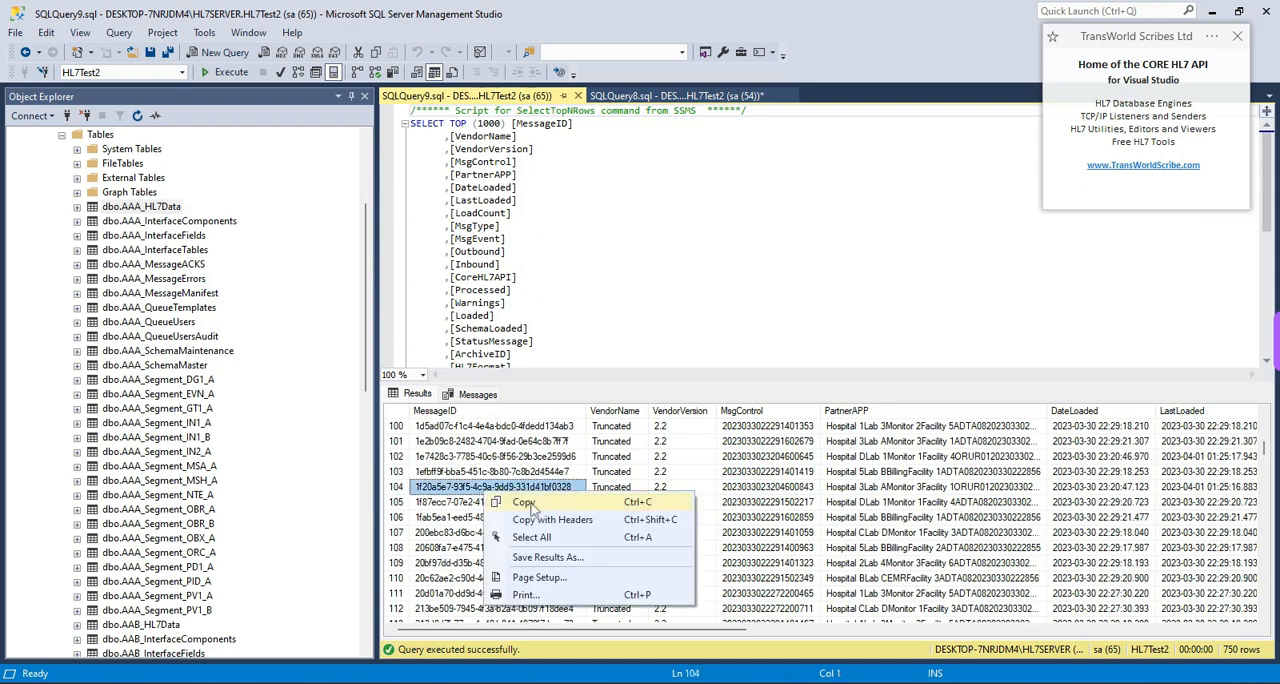
left_click(524, 502)
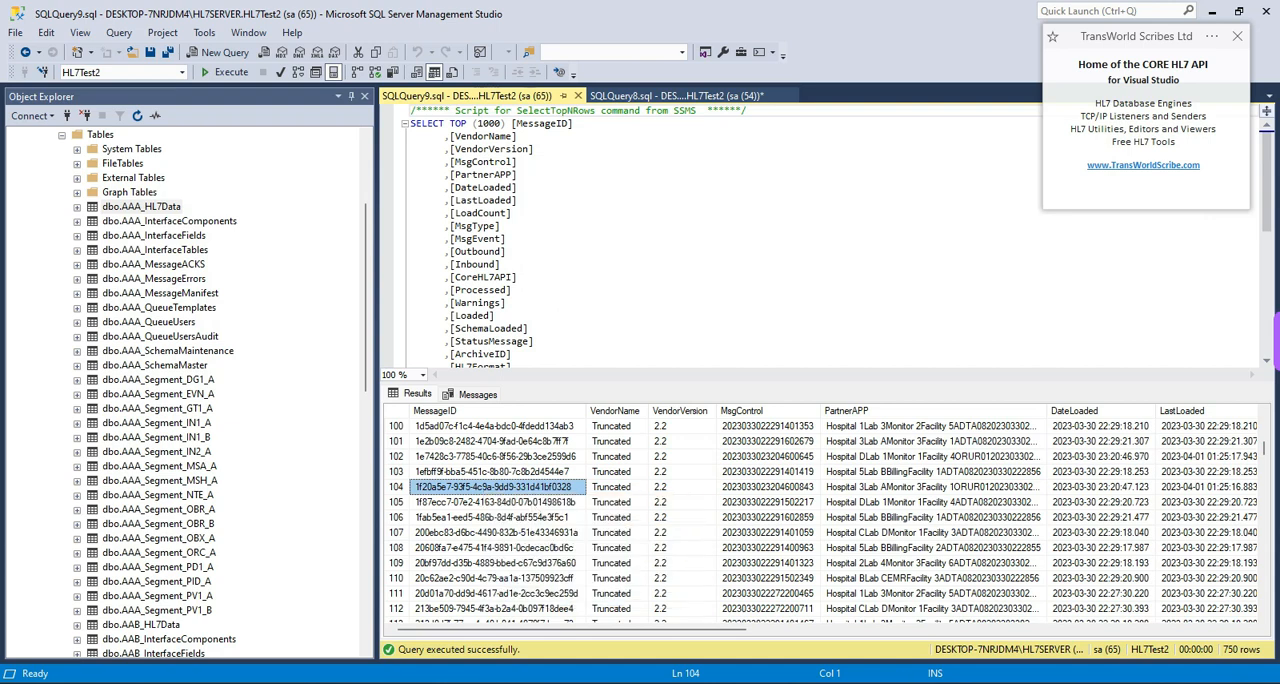
- Switch to the CORE HL7 Viewer's SQL Query window and run a Specific Message ID (GUID) query with the copied MessageID, displaying the result in the Navigator
mouse_move(924, 682)
left_click(924, 622)
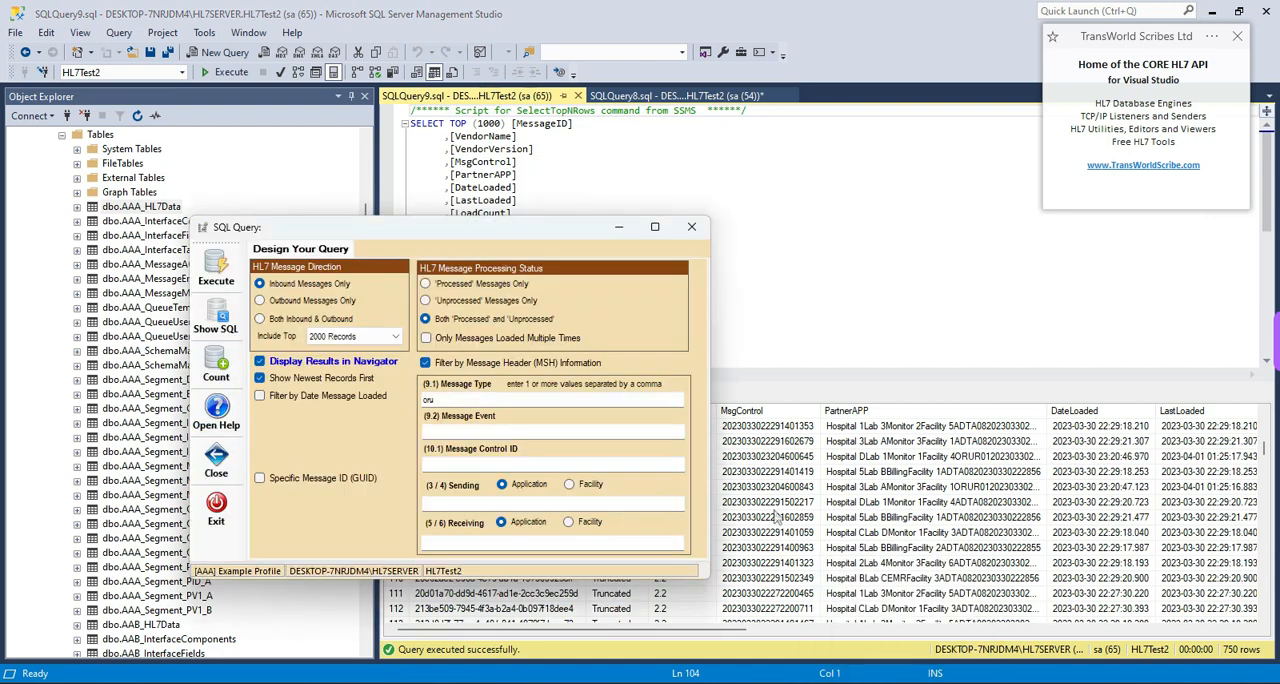
left_click(260, 479)
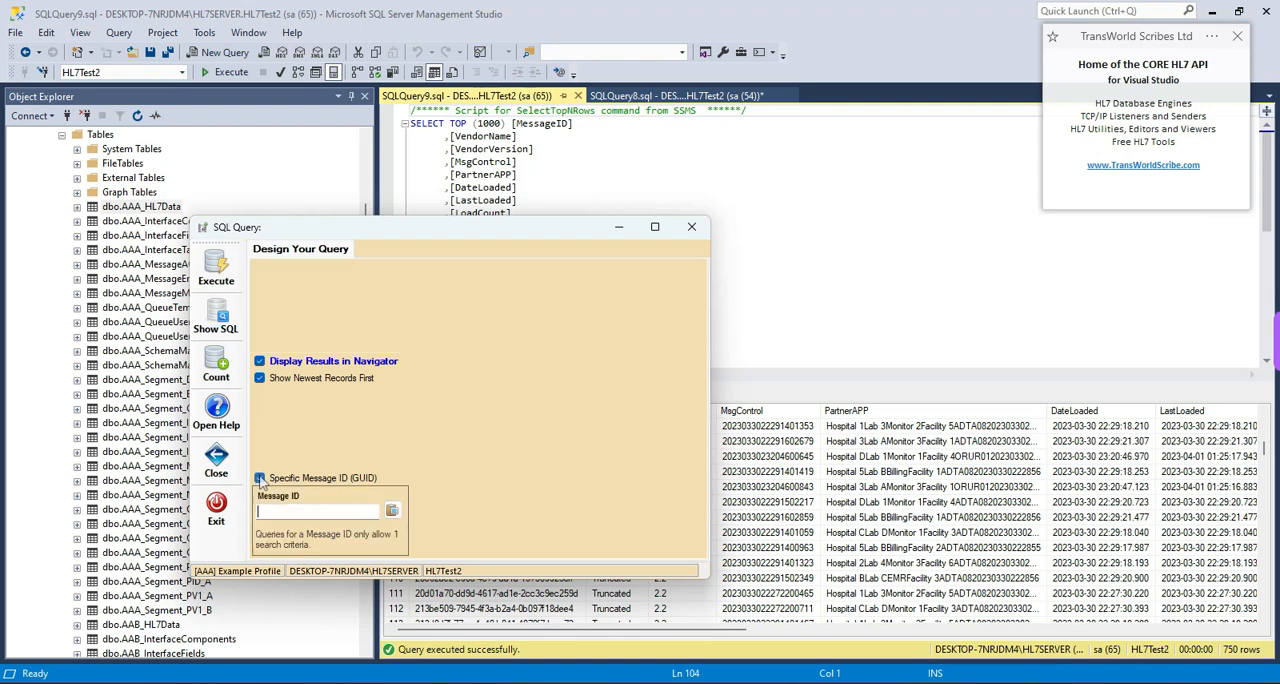
right_click(325, 511)
left_click(372, 355)
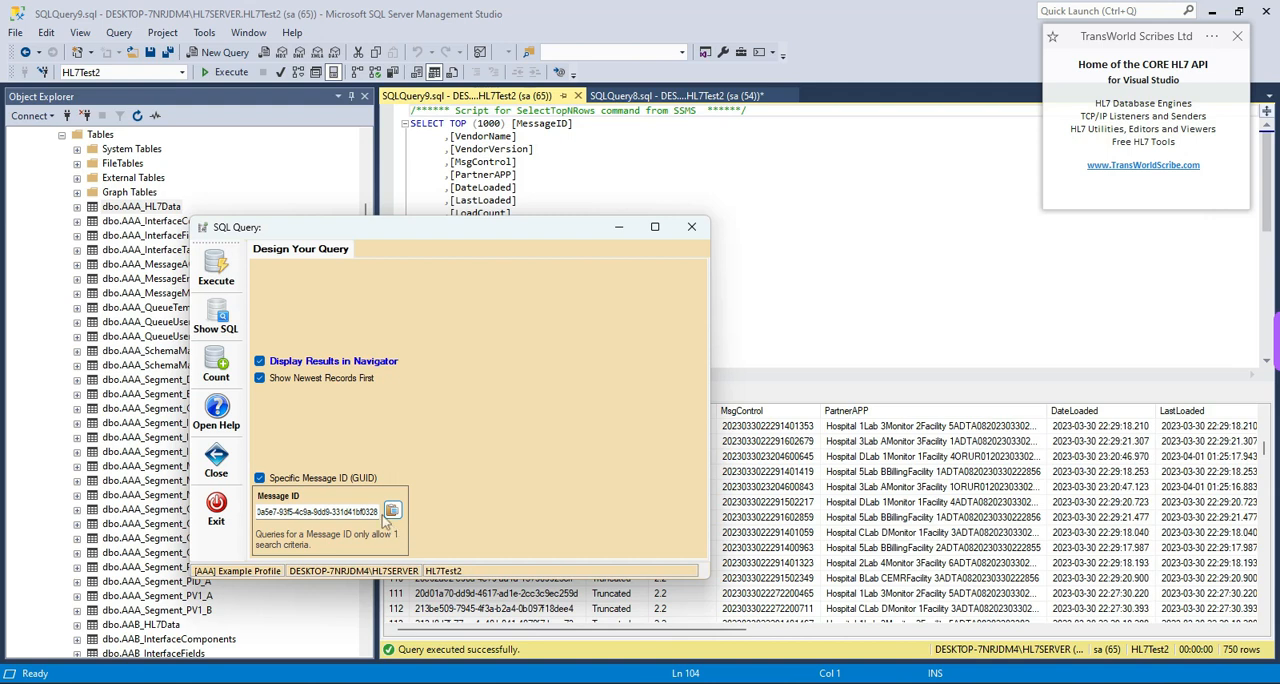
left_click(230, 269)
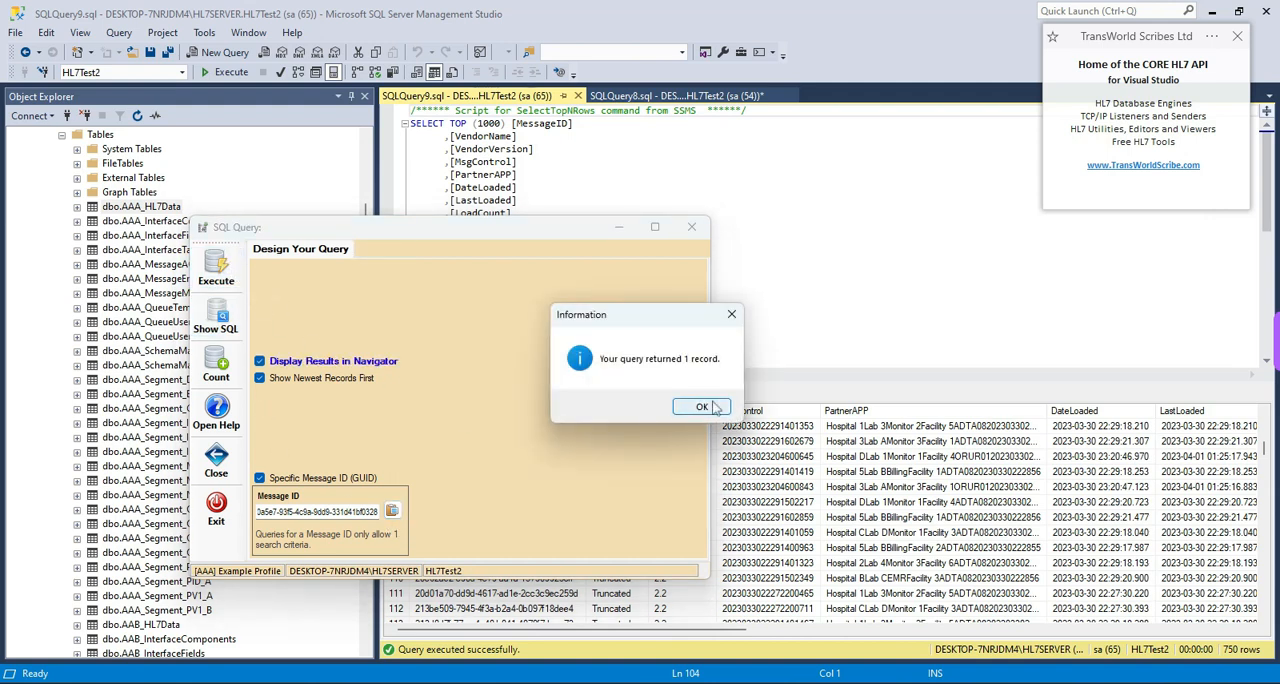
left_click(703, 407)
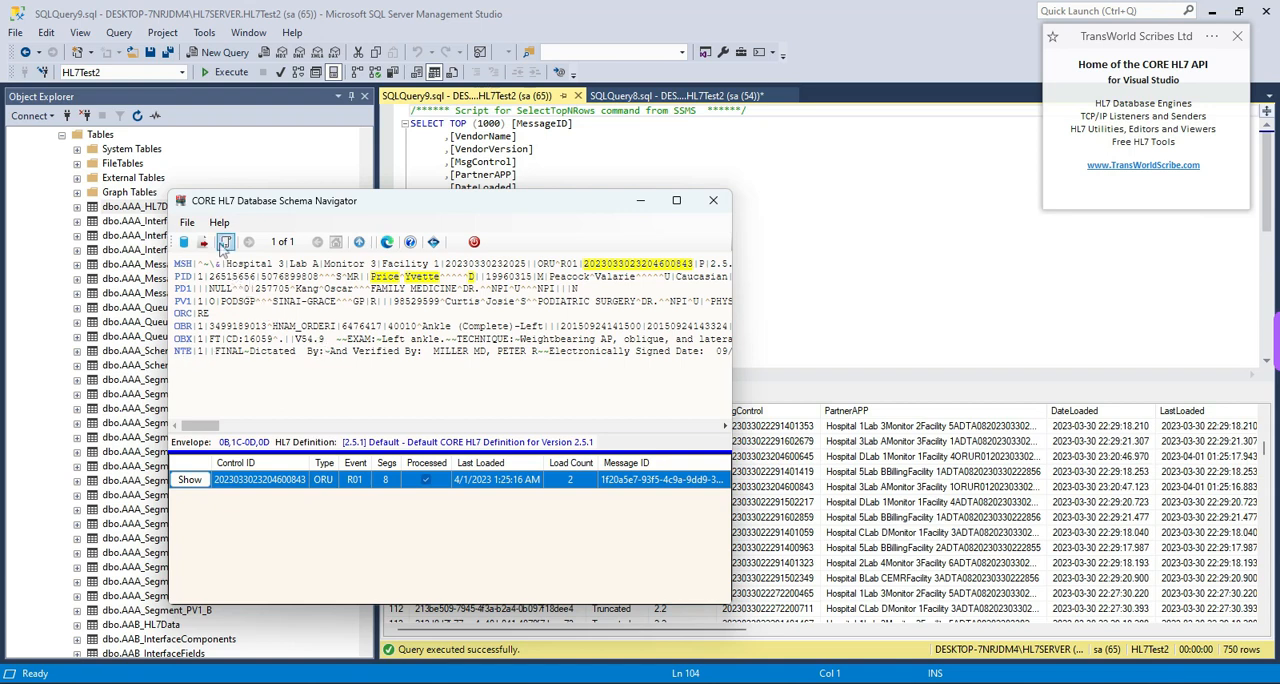
- Generate the SQL script that selects all records of the message shown in the Schema Navigator and copy it
left_click(225, 241)
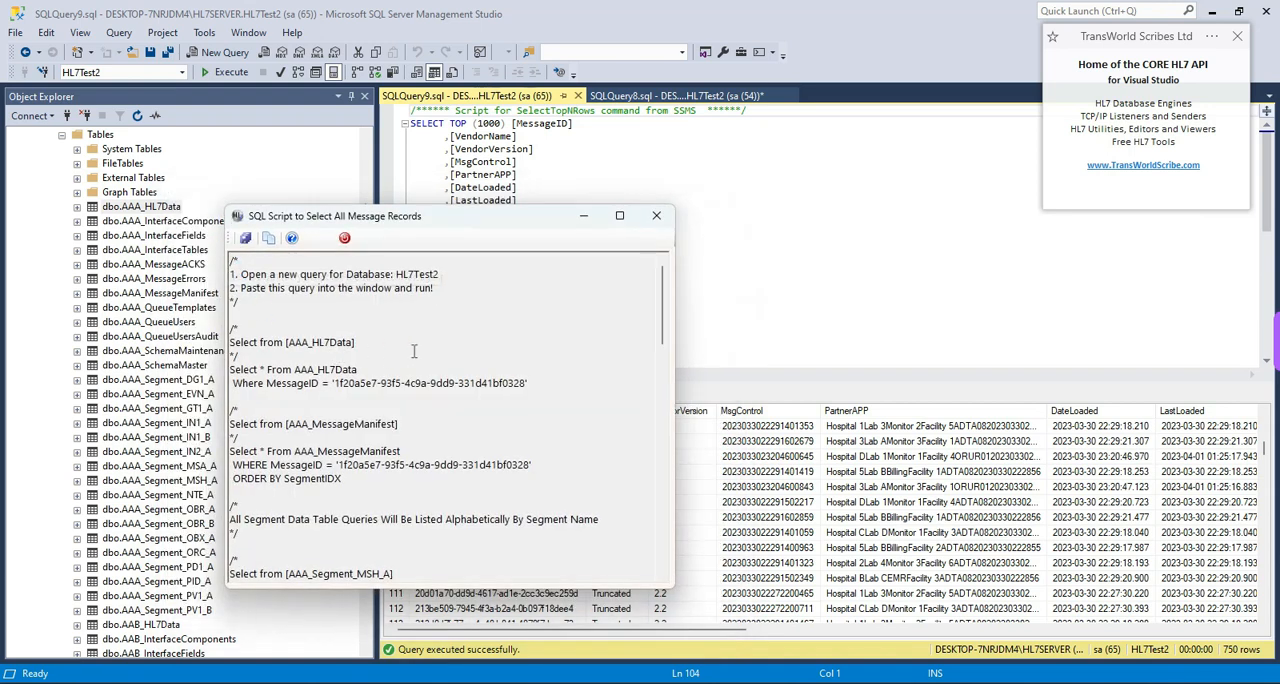
left_click(268, 238)
- Switch to SQL Server Management Studio, replace the whole AAA_HL7Data query with the copied script, and execute it
left_click(752, 213)
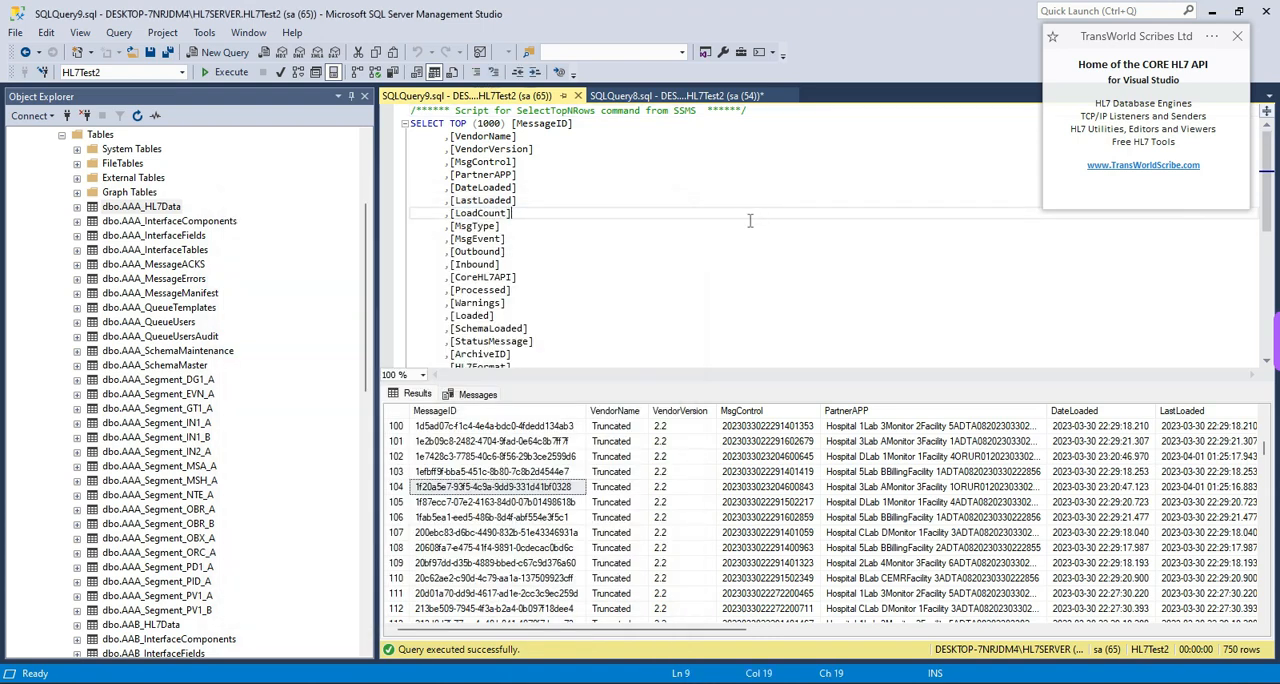
key("ctrl+a")
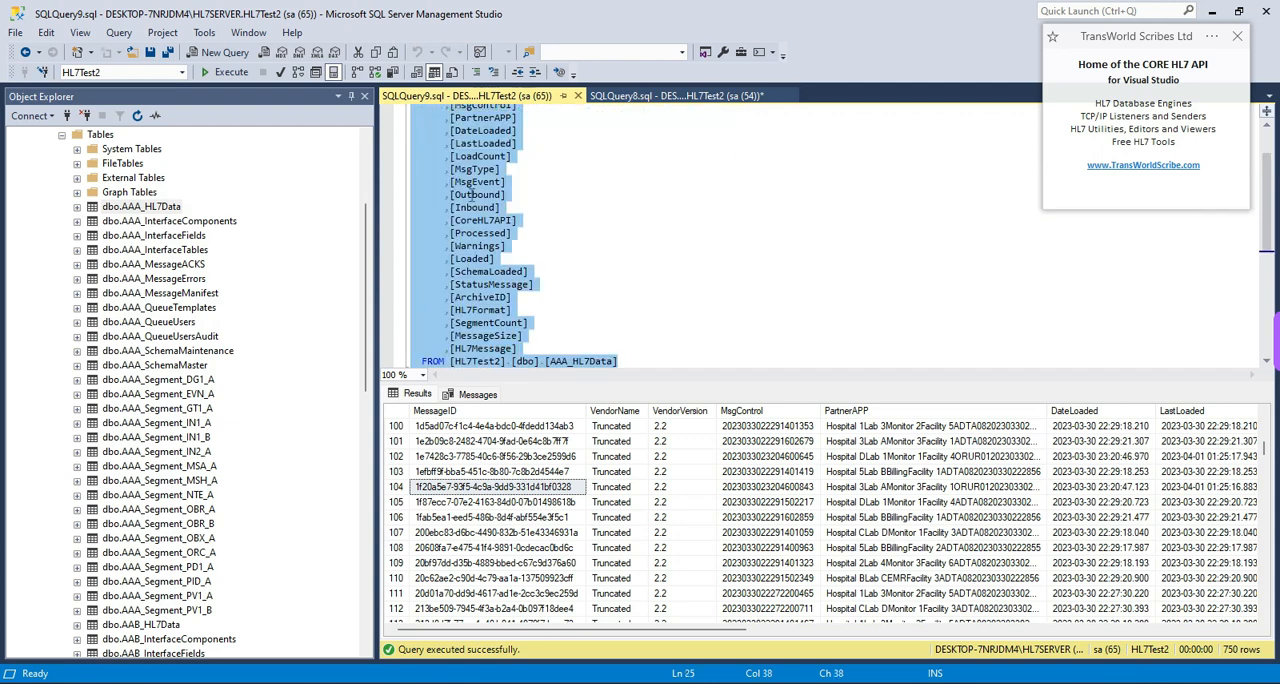
right_click(540, 186)
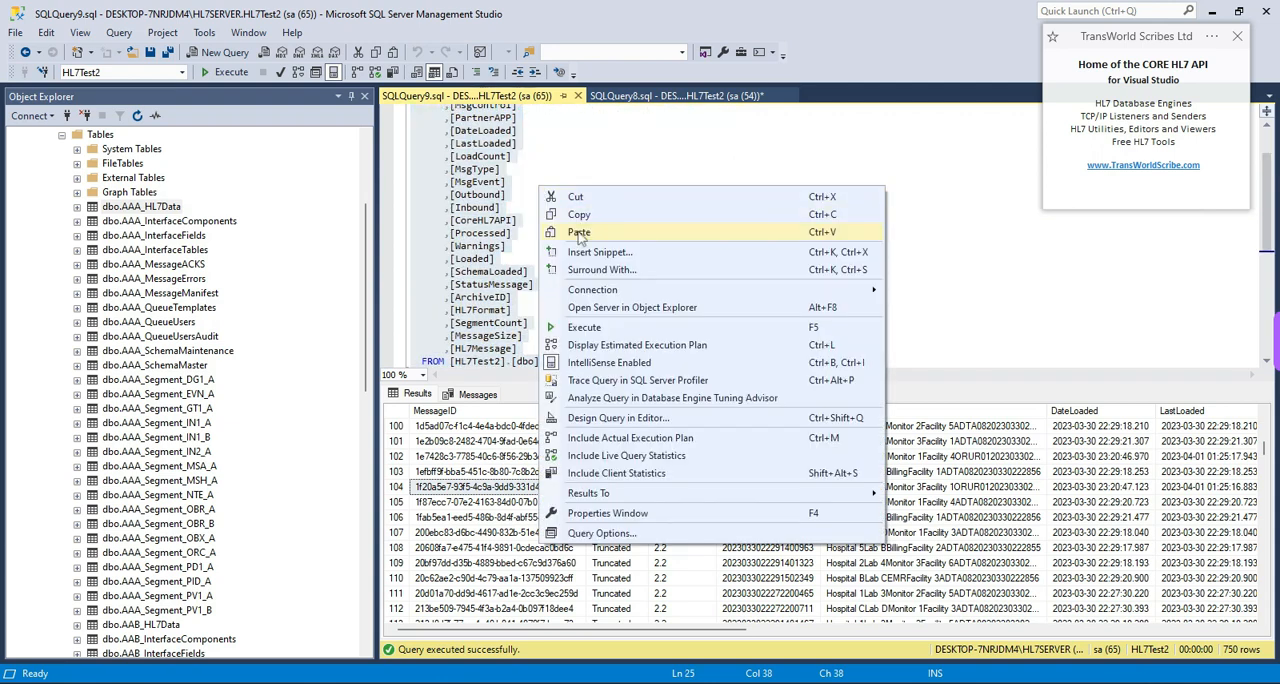
left_click(579, 232)
left_click(236, 75)
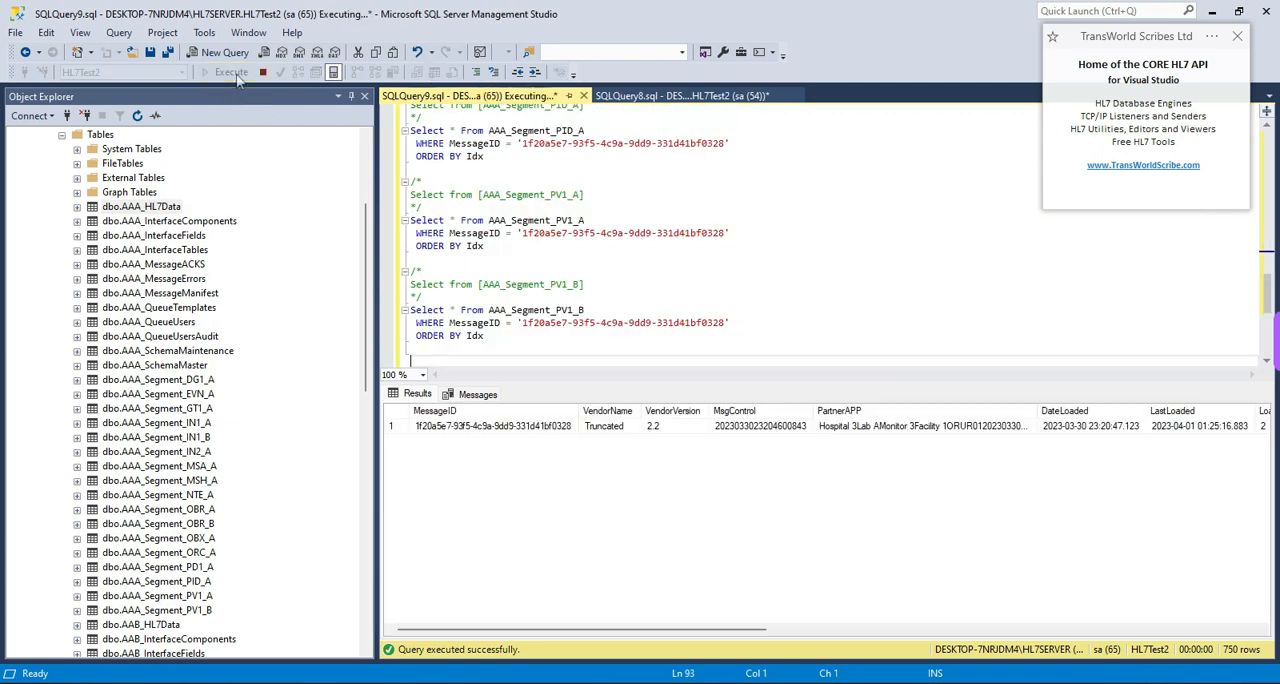
- Examine the SegmentIDX values of the message's segments in the message manifest results
left_click(670, 503)
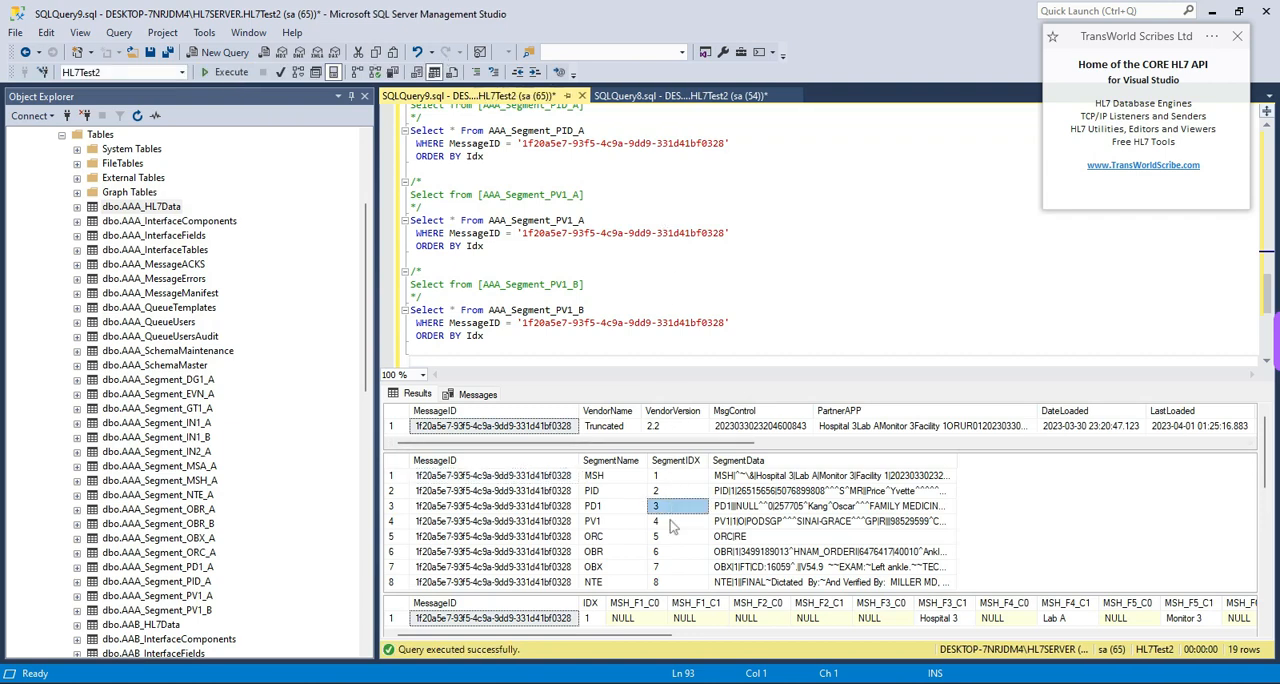
left_click(674, 539)
left_click(674, 567)
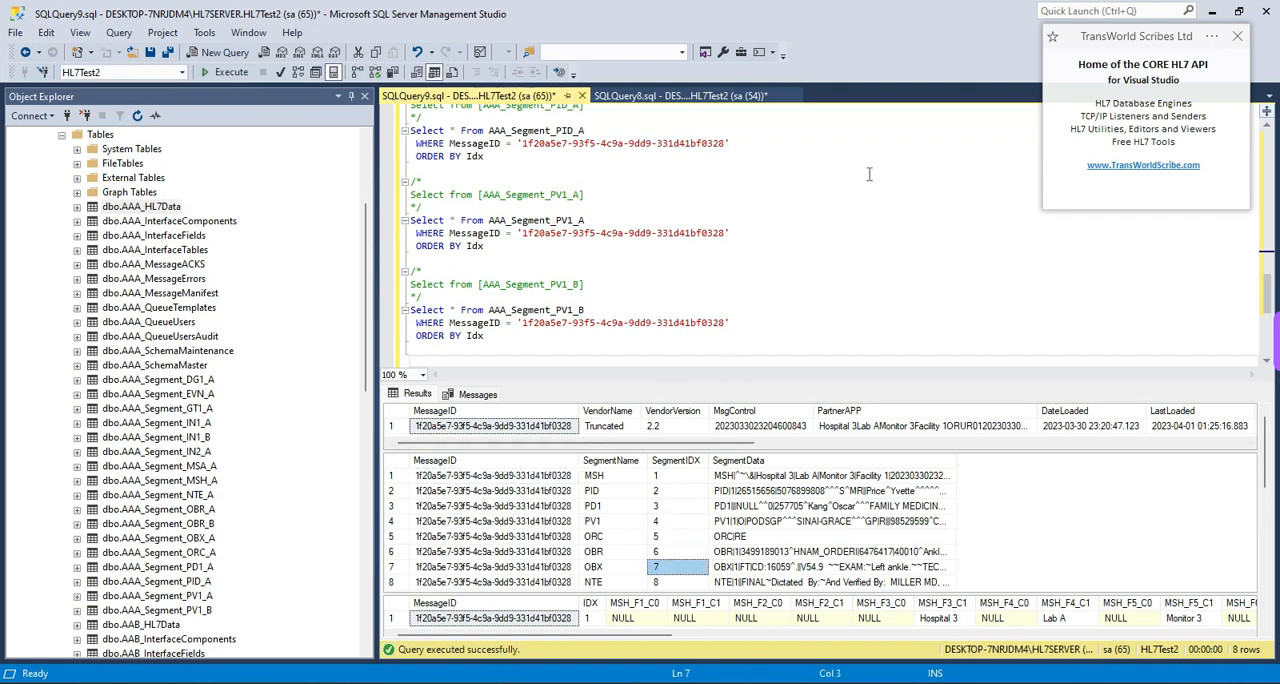
- Minimize SQL Server Management Studio and return to the SQL Query designer, closing the script window and leaving the Schema Navigator
left_click(1212, 11)
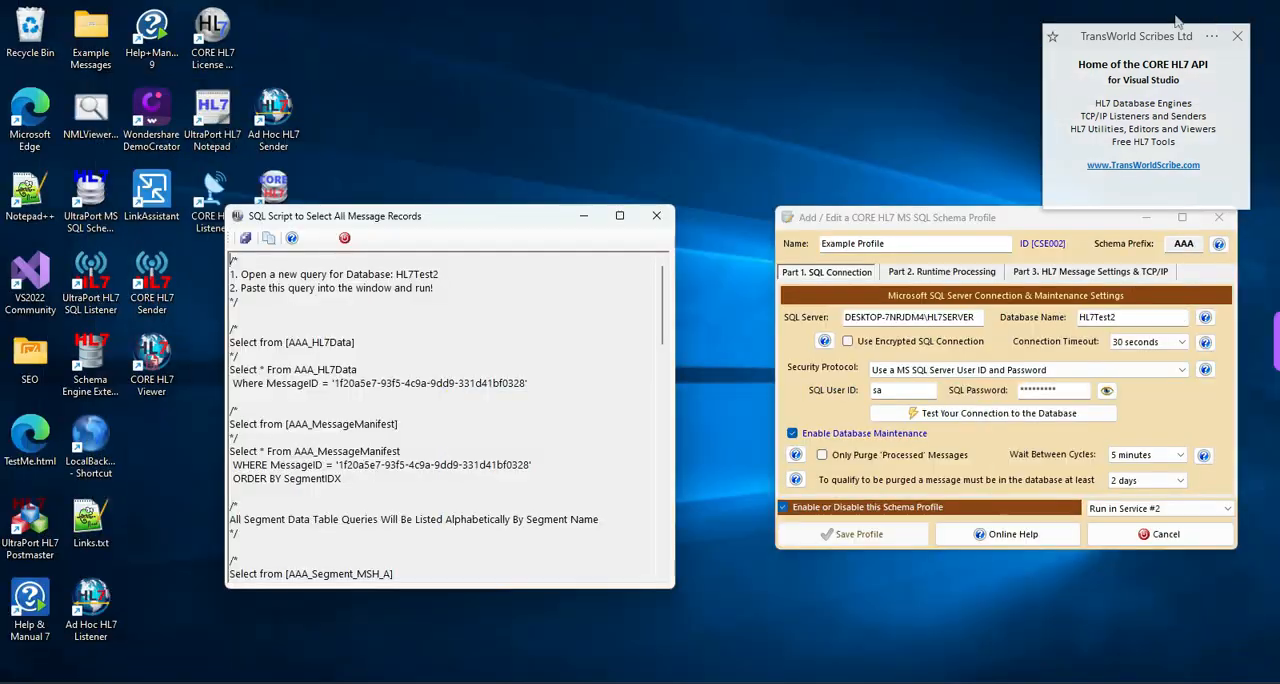
left_click(344, 238)
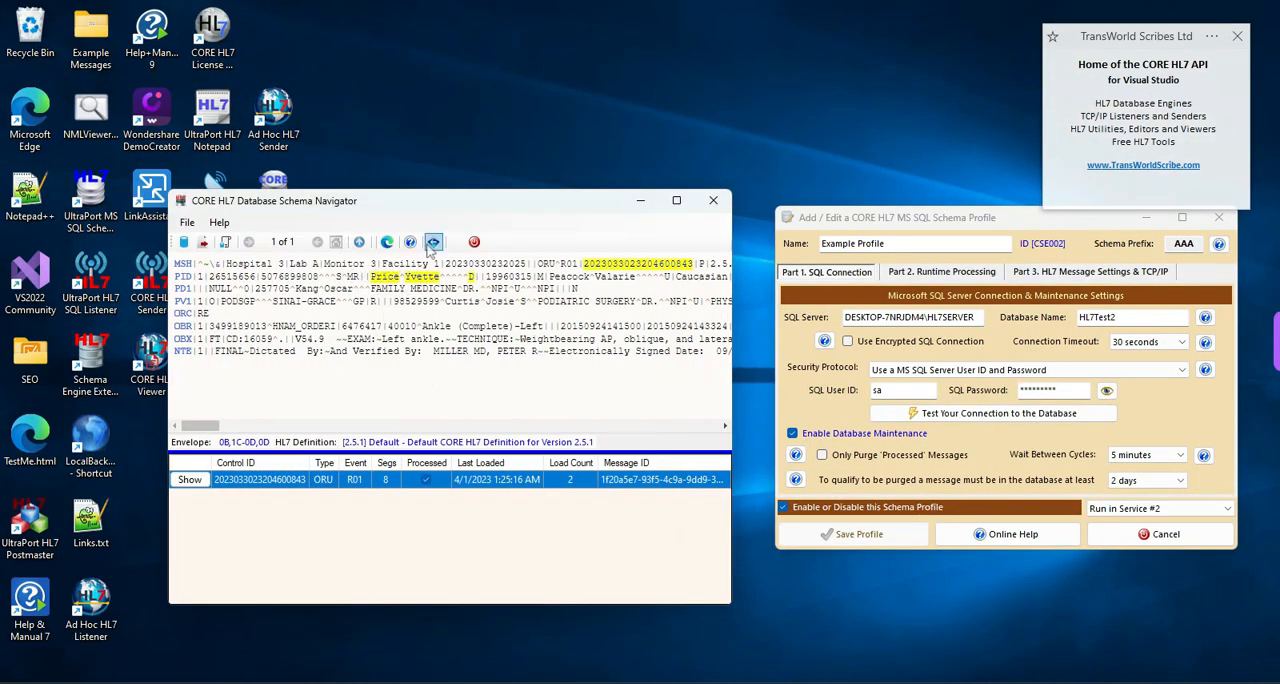
left_click(433, 243)
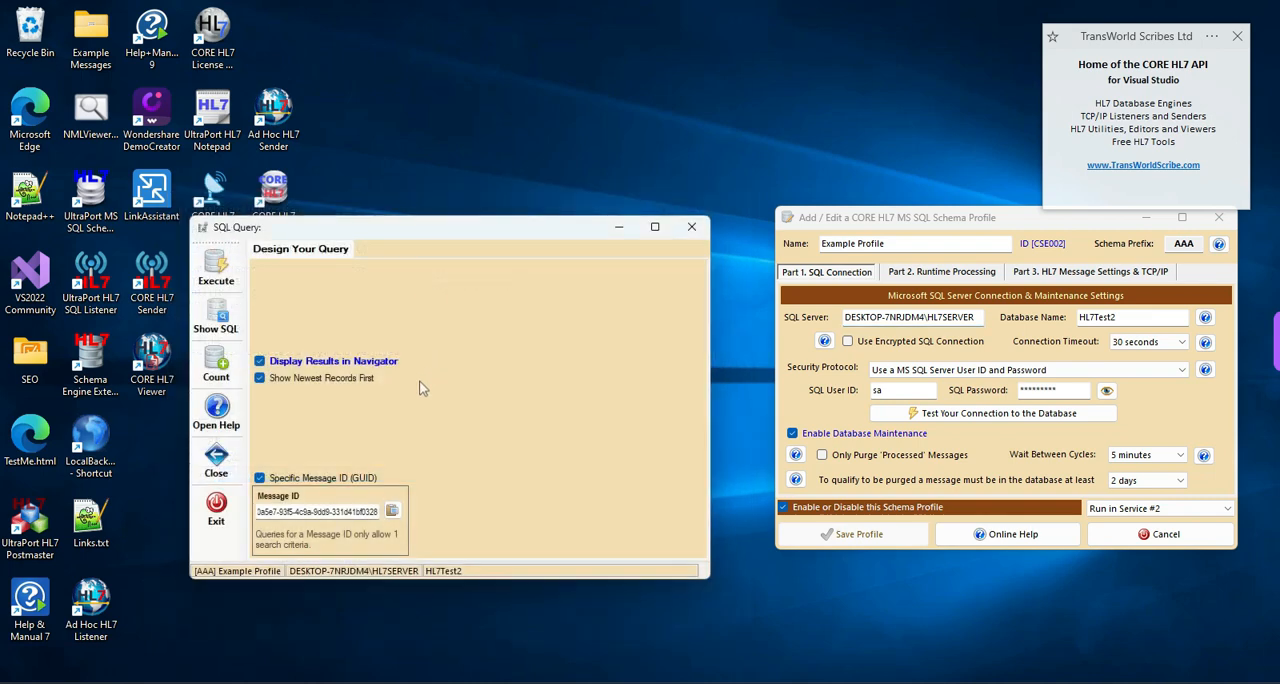
- Turn off the Specific Message ID (GUID) criterion, close the SQL Query designer, and cancel editing of the Example Profile schema profile
left_click(264, 480)
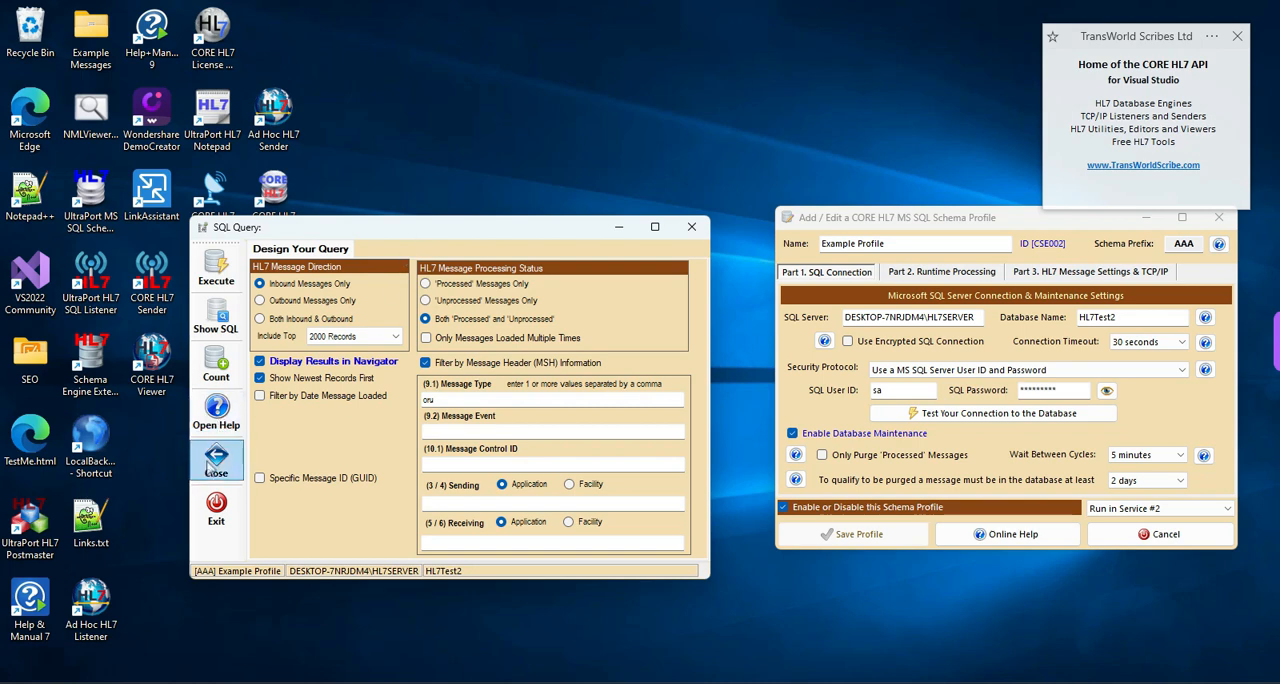
left_click(215, 462)
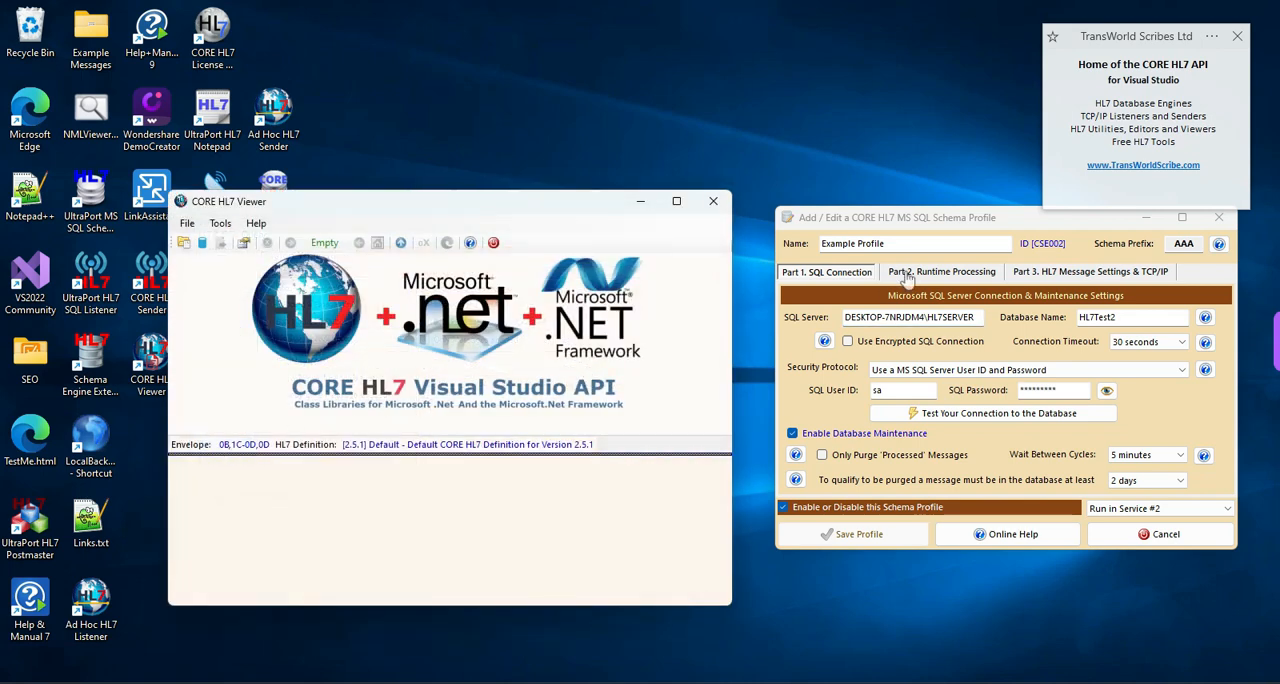
left_click(1117, 536)
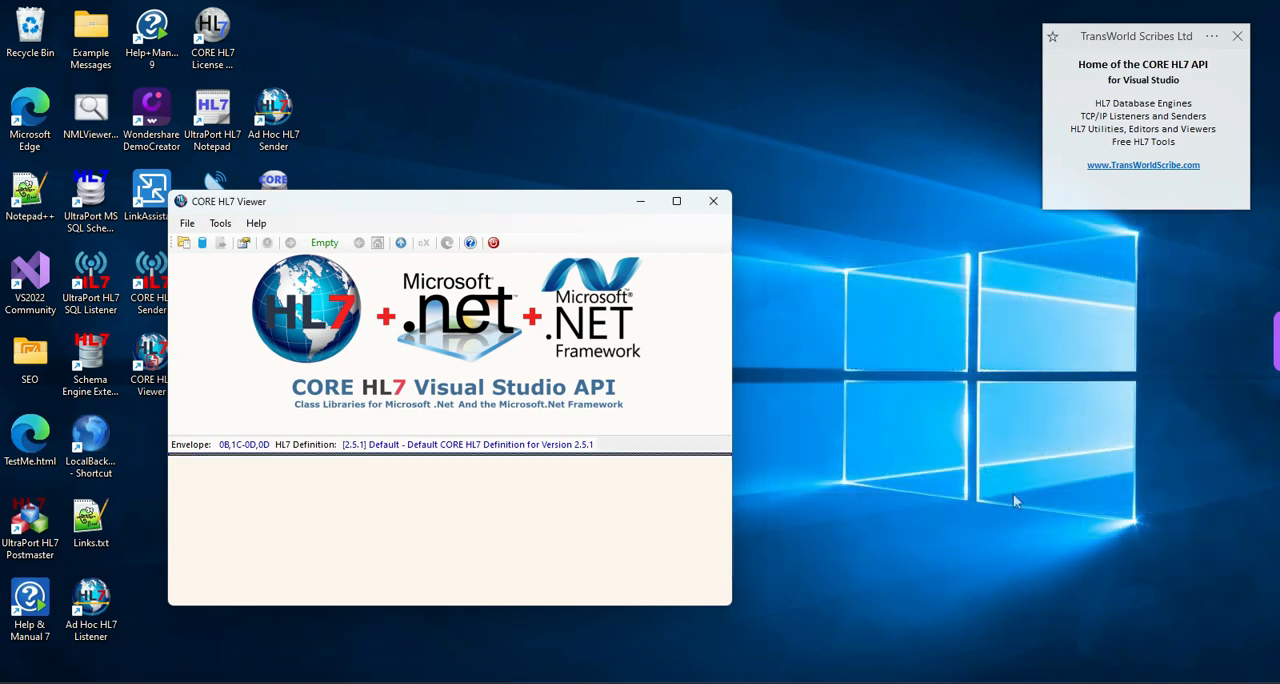